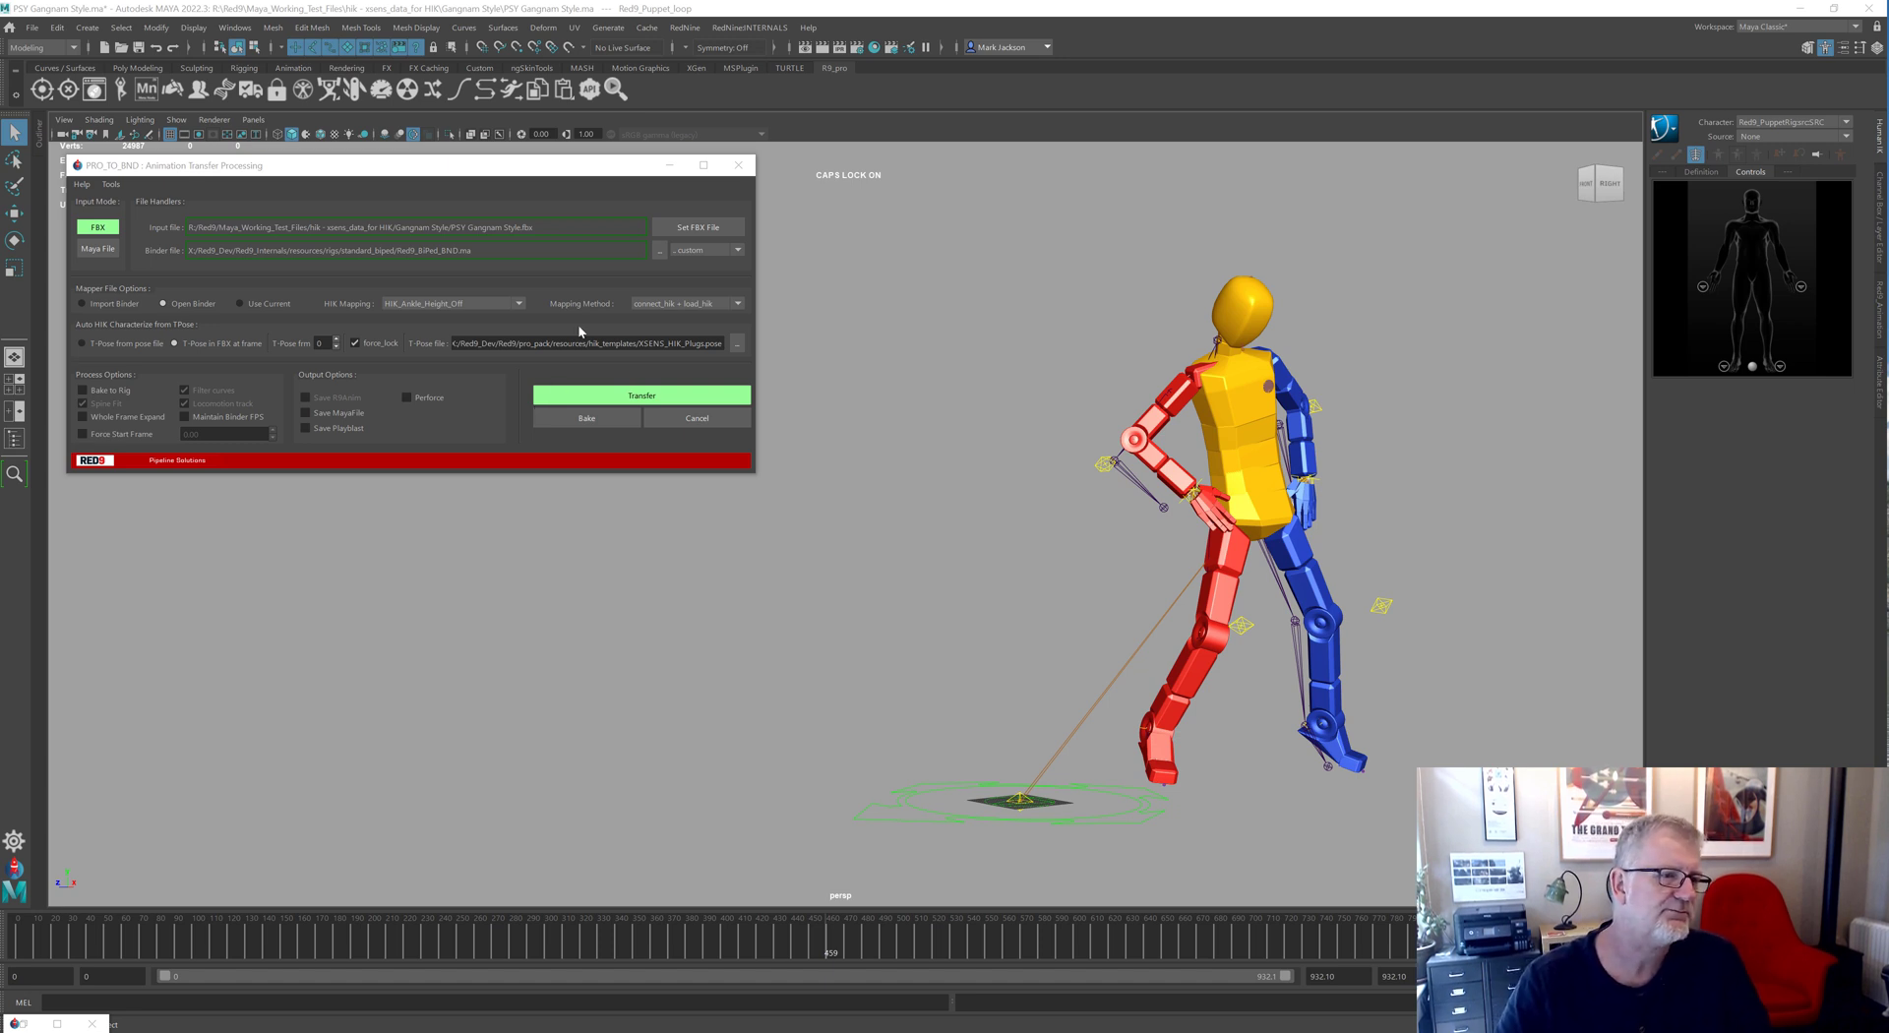
Play back the rig animation and start a new empty scene without saving the changes
{"action": "key", "text": "alt+v"}
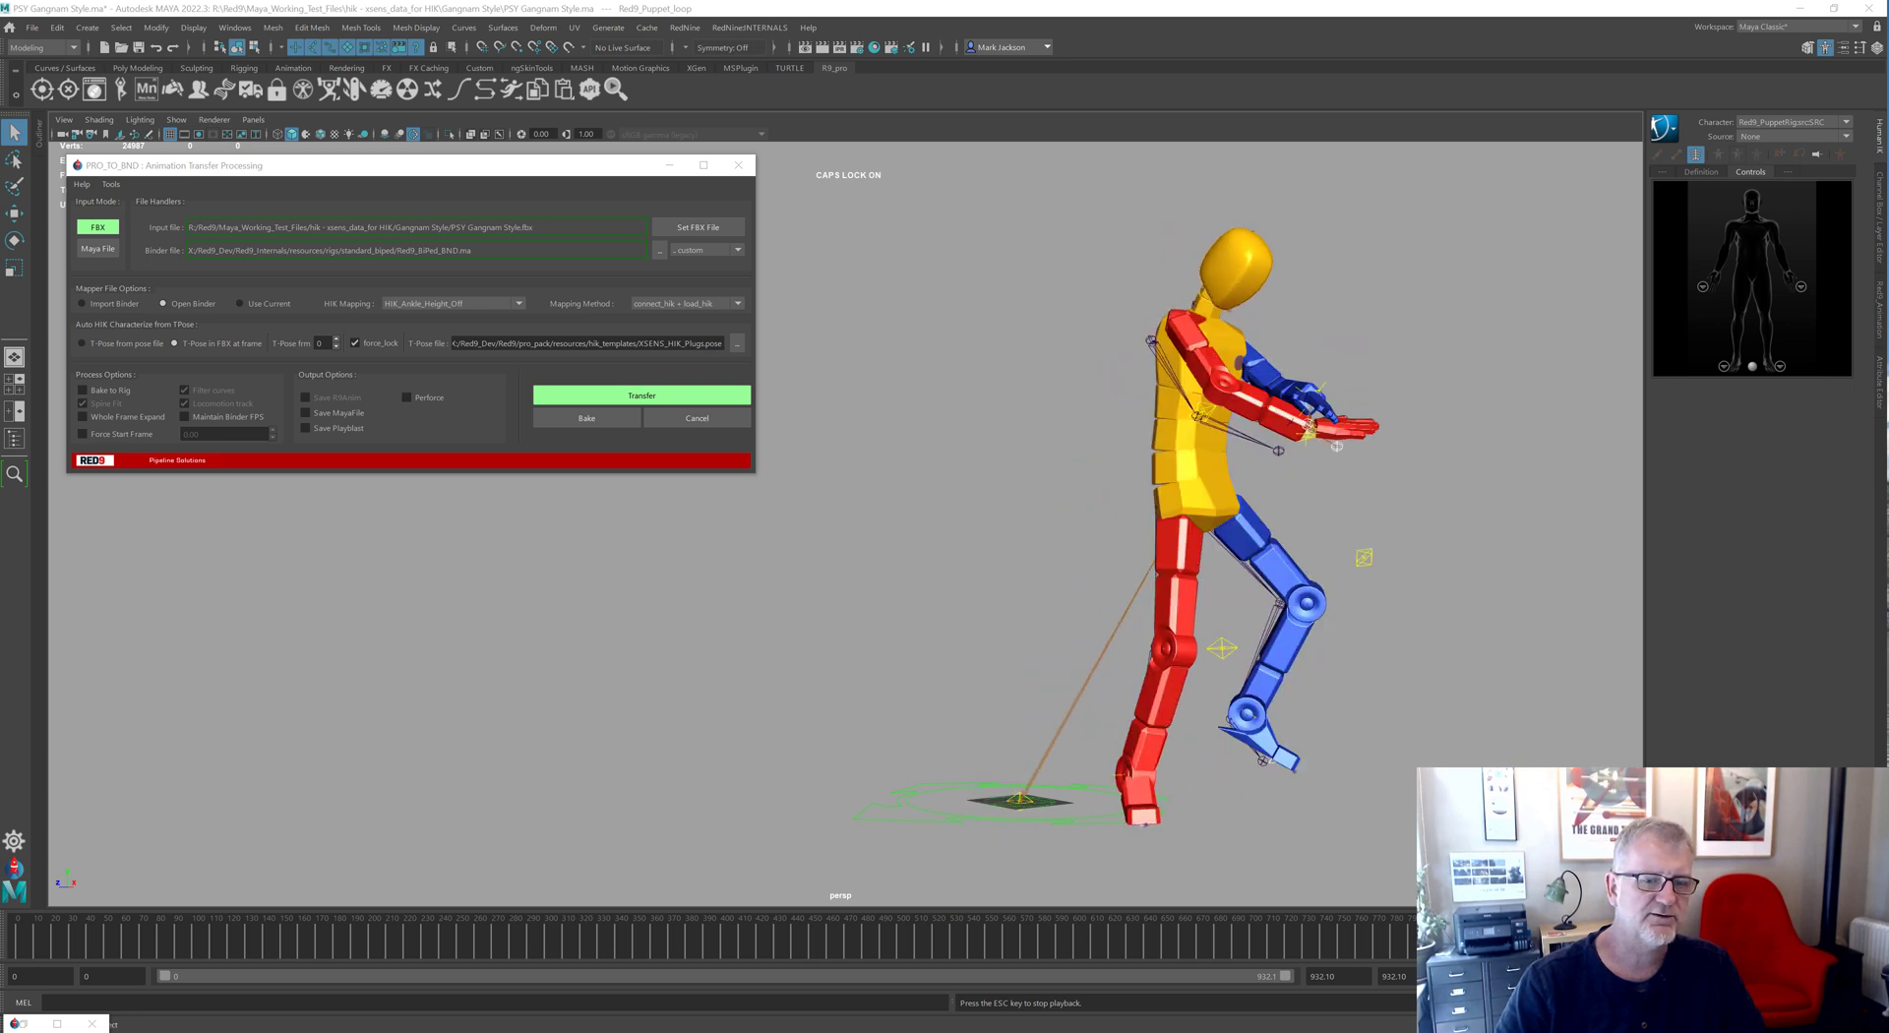
{"action": "left_click", "coordinate": [32, 27]}
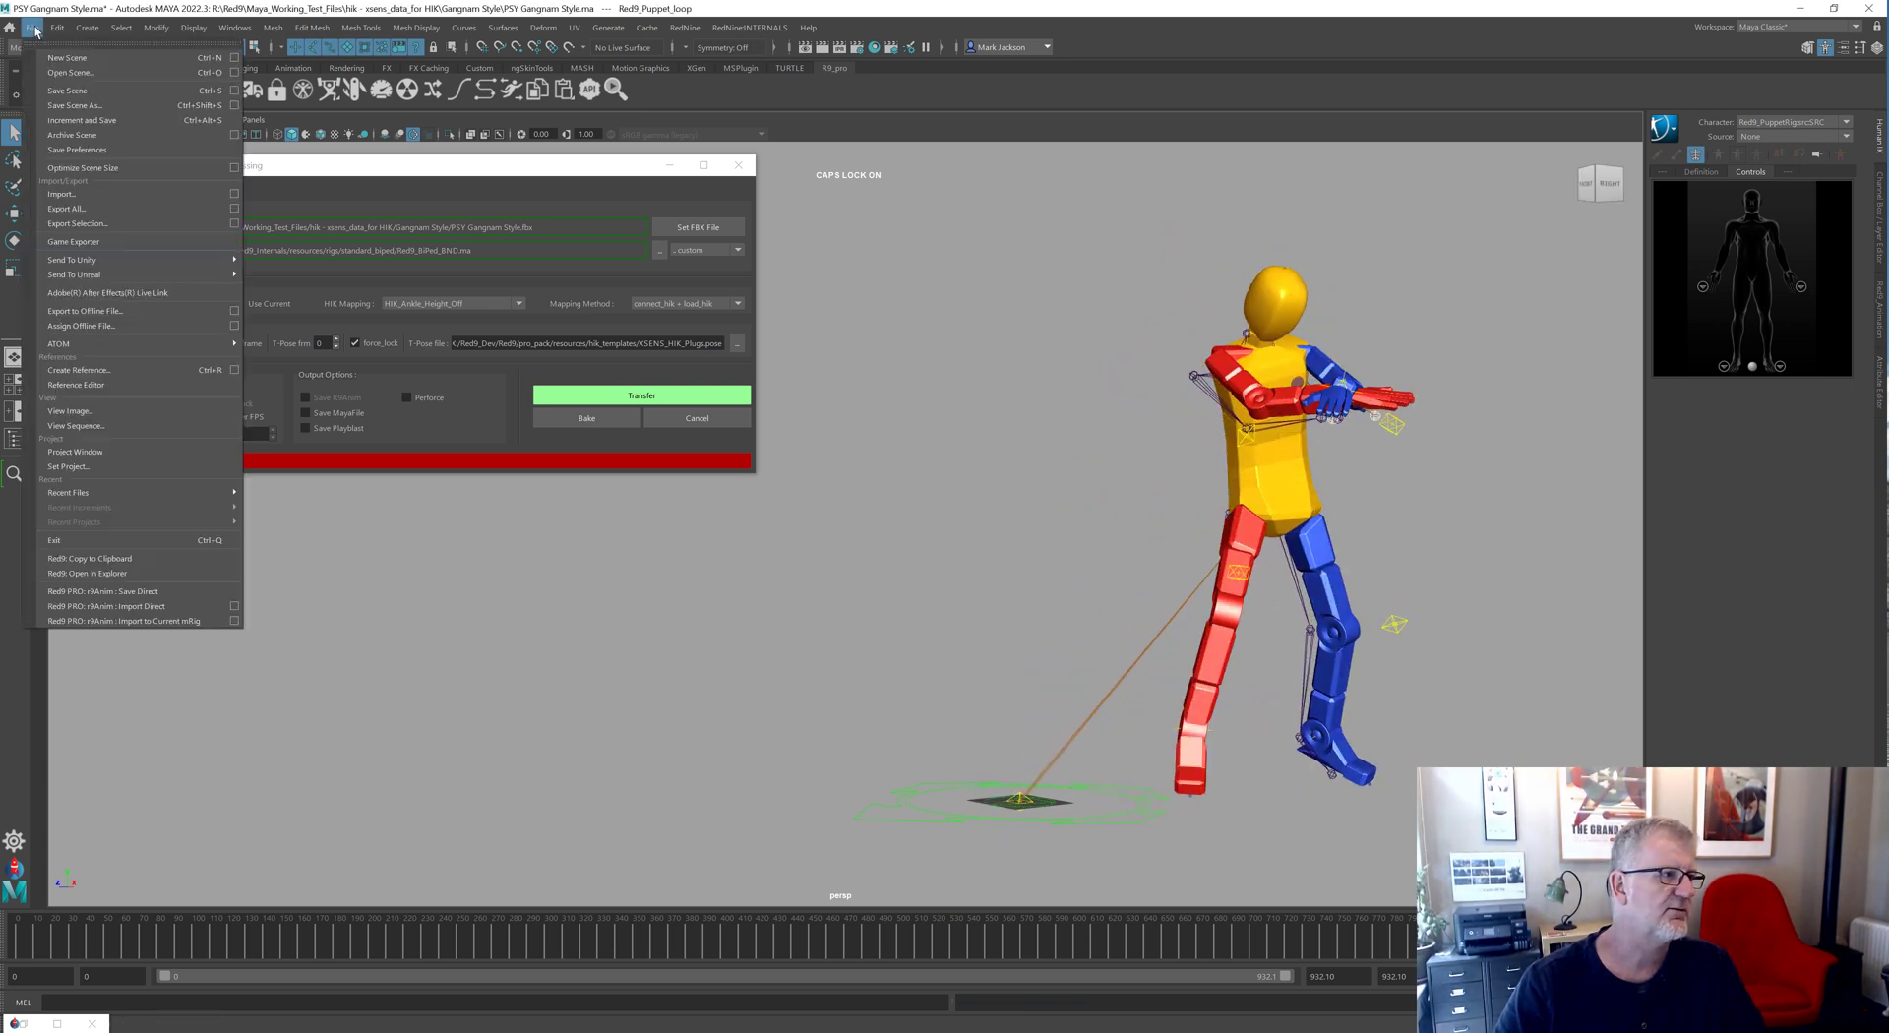
{"action": "left_click", "coordinate": [69, 56]}
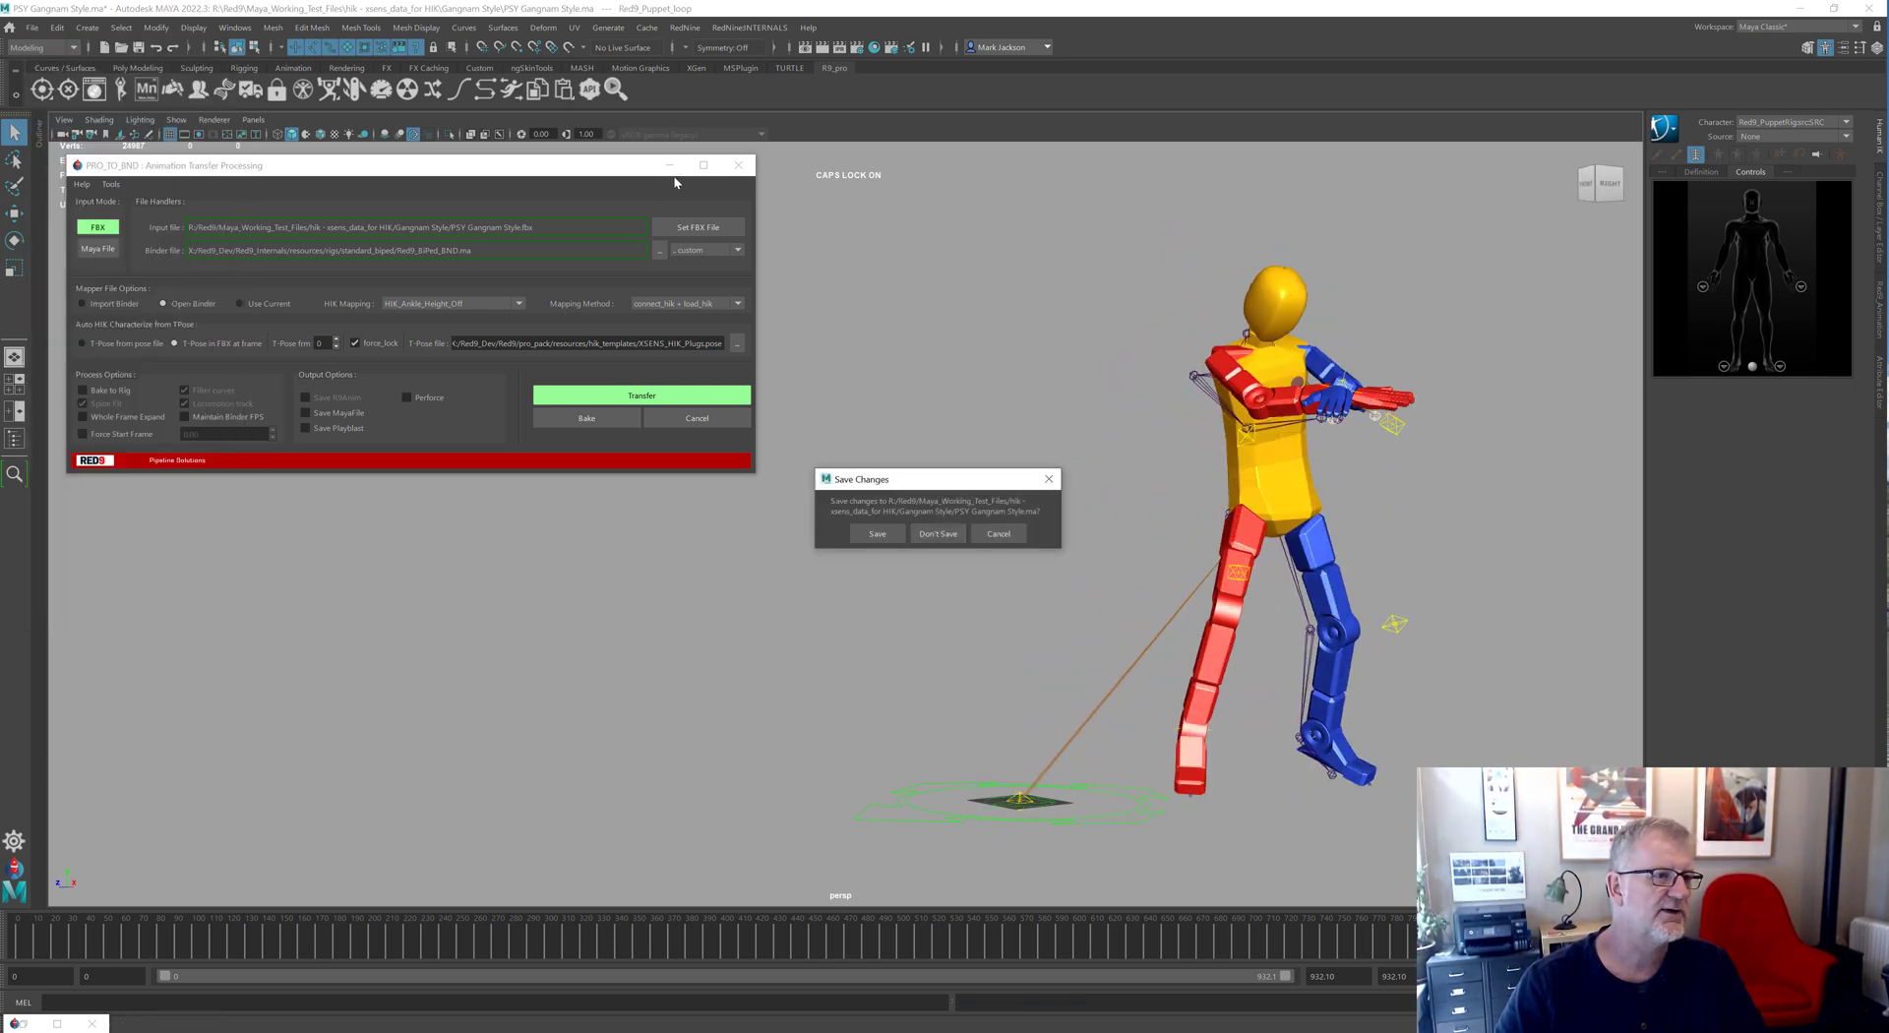
{"action": "left_click", "coordinate": [935, 533]}
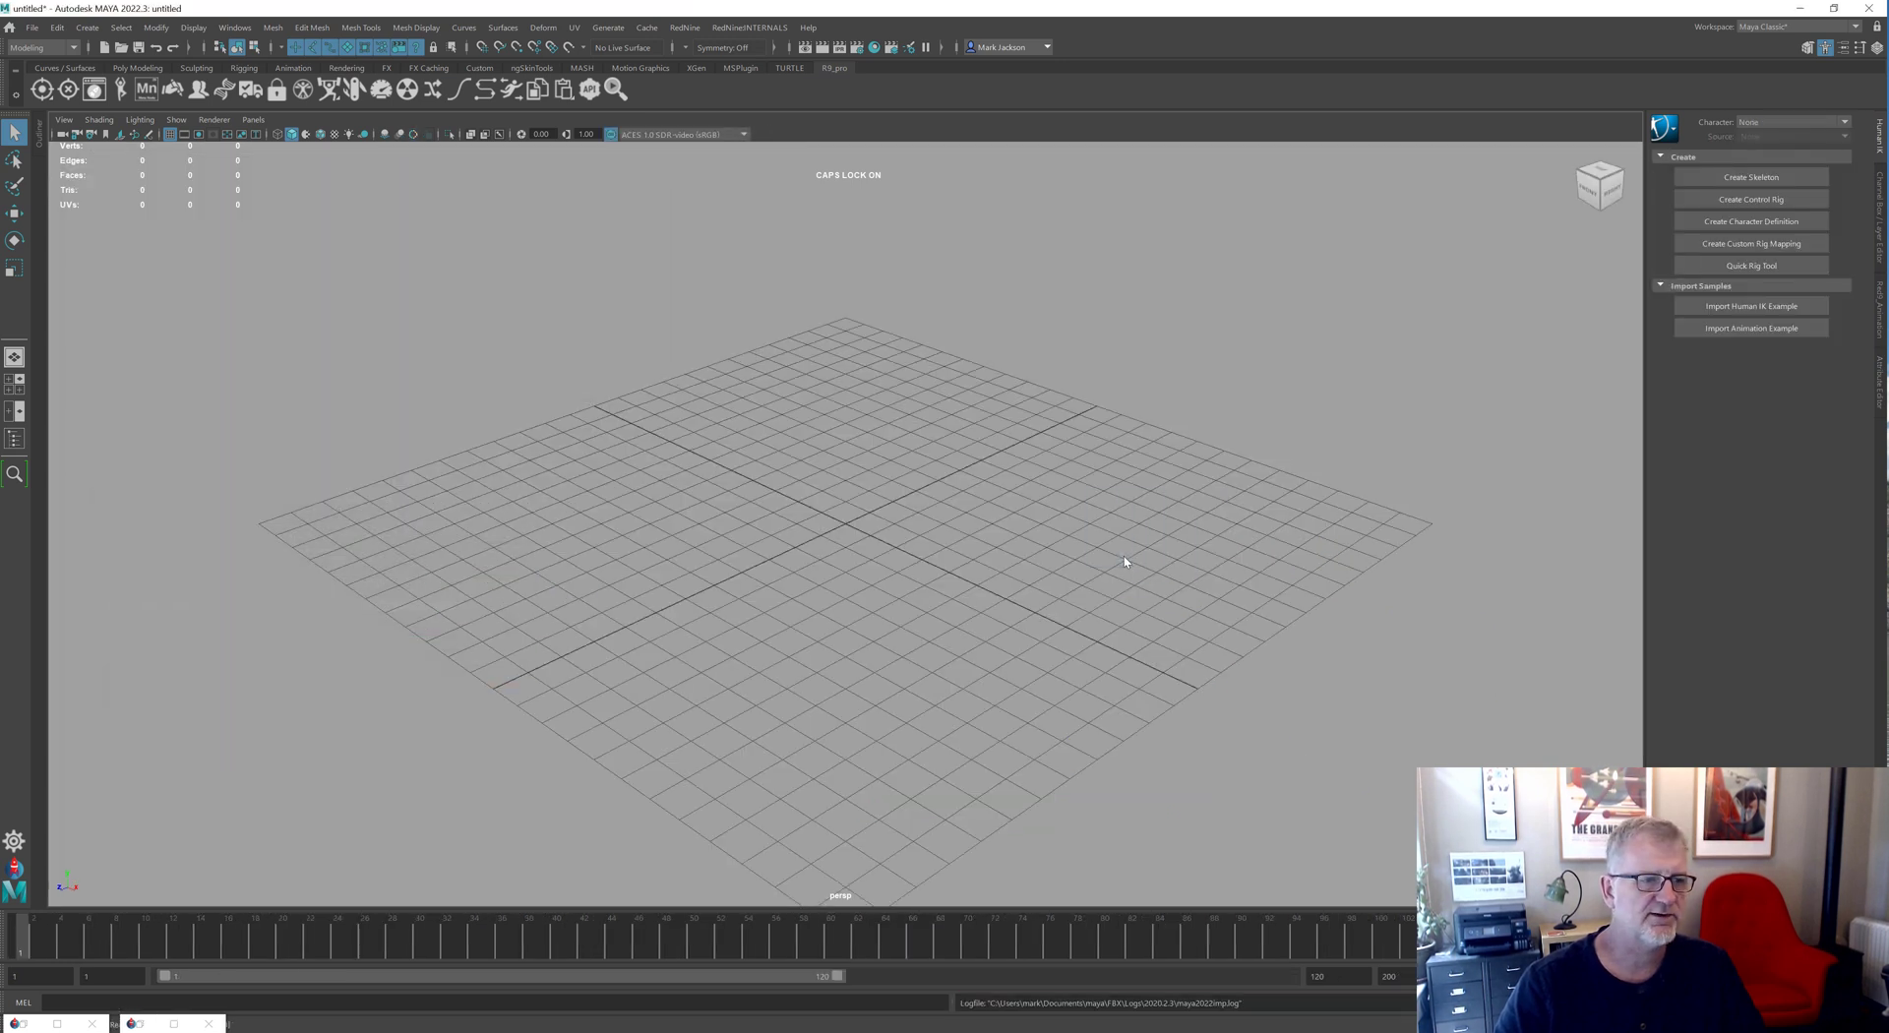
Examine the full XSENS skeleton from the front in its T-pose at the start of the timeline
{"action": "scroll", "coordinate": [554, 563], "scroll_direction": "down", "scroll_amount": 10}
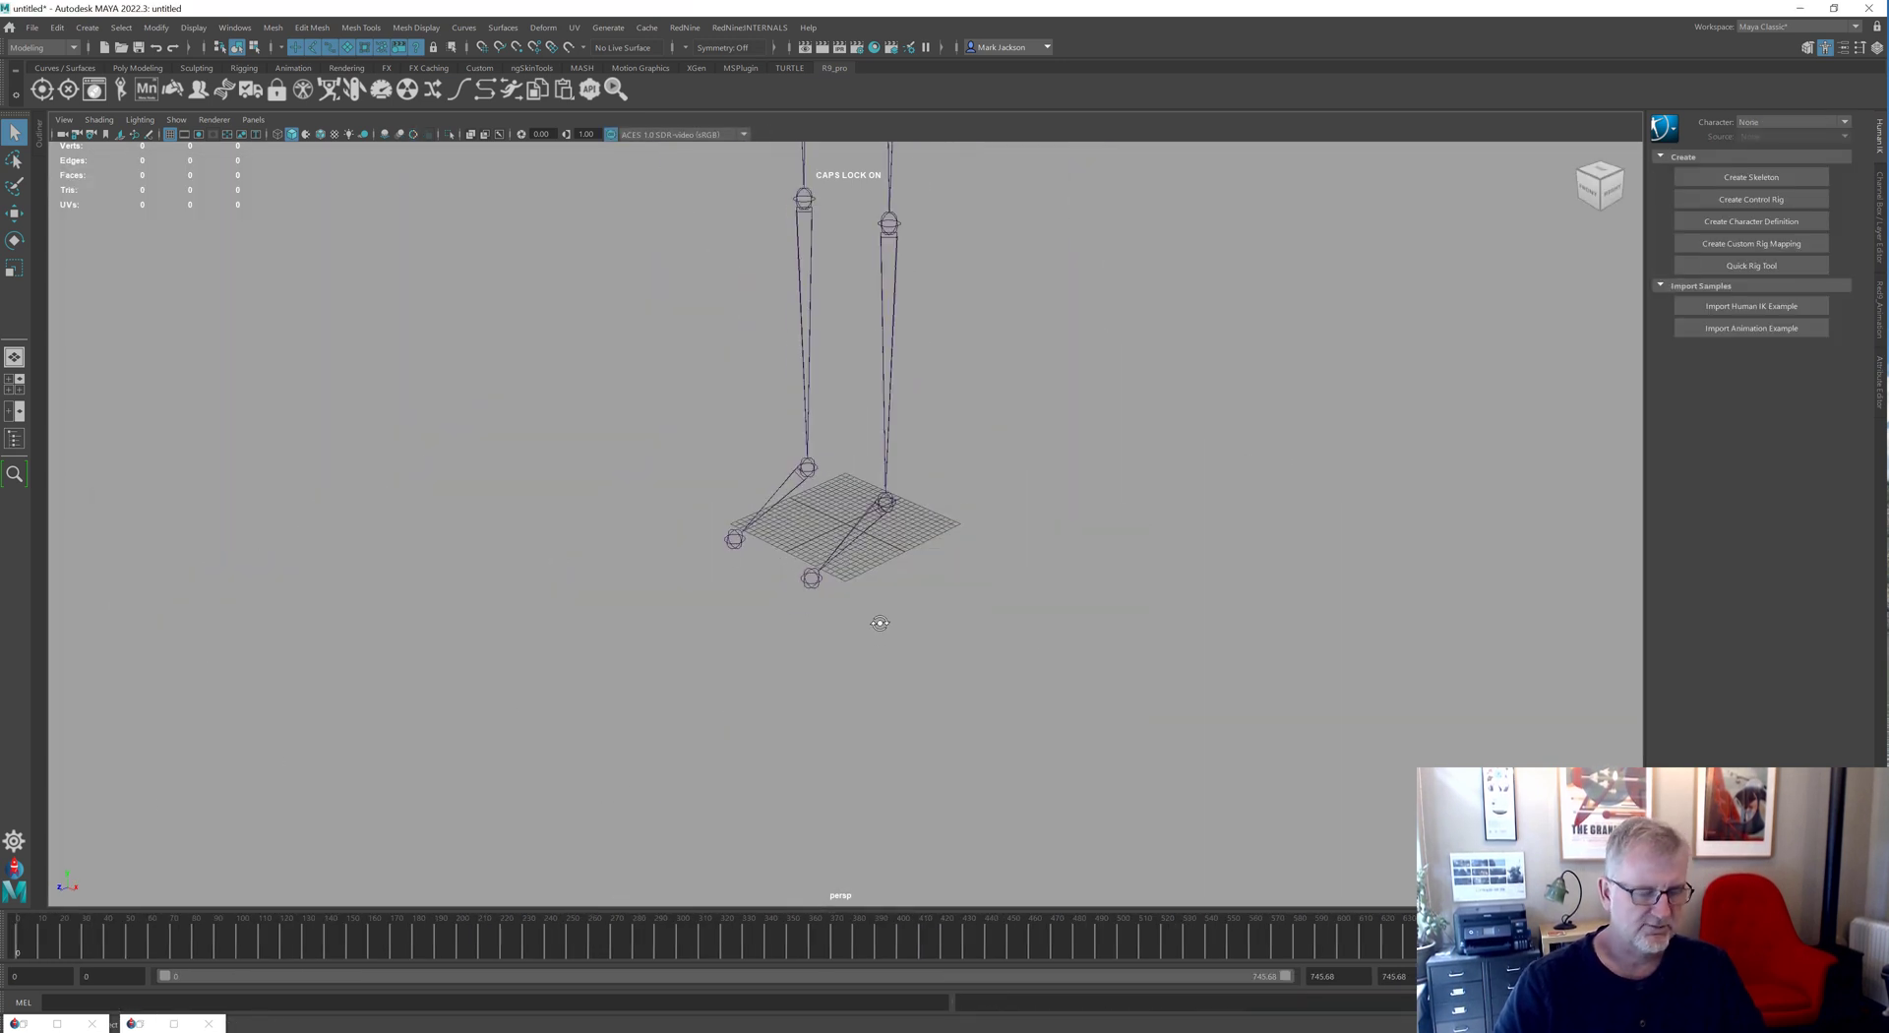
{"action": "left_click_drag", "start_coordinate": [878, 624], "coordinate": [1018, 391], "text": "alt"}
{"action": "scroll", "coordinate": [1018, 391], "scroll_direction": "down", "scroll_amount": 5}
{"action": "key", "text": "a"}
{"action": "key", "text": "Caps_Lock"}
{"action": "key", "text": "a"}
{"action": "right_click_drag", "start_coordinate": [1130, 520], "coordinate": [1088, 510], "text": "alt"}
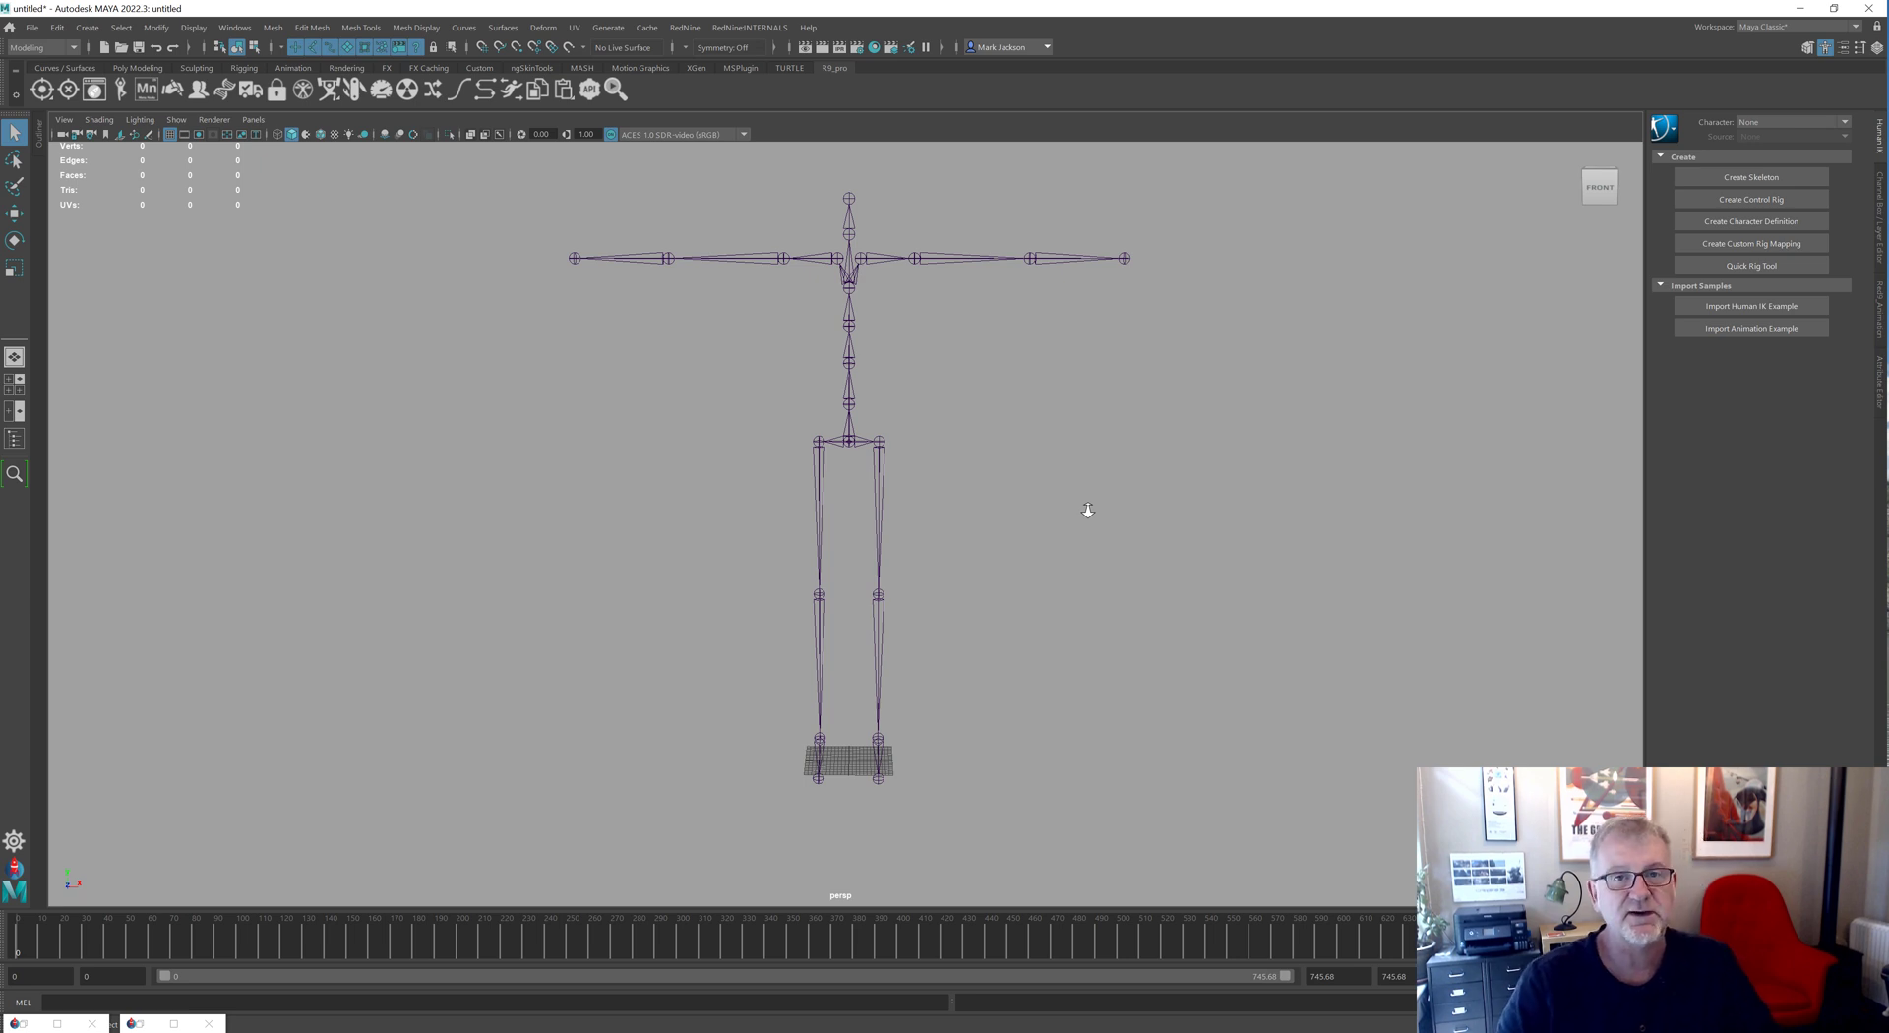
{"action": "left_click_drag", "start_coordinate": [62, 930], "coordinate": [11, 944]}
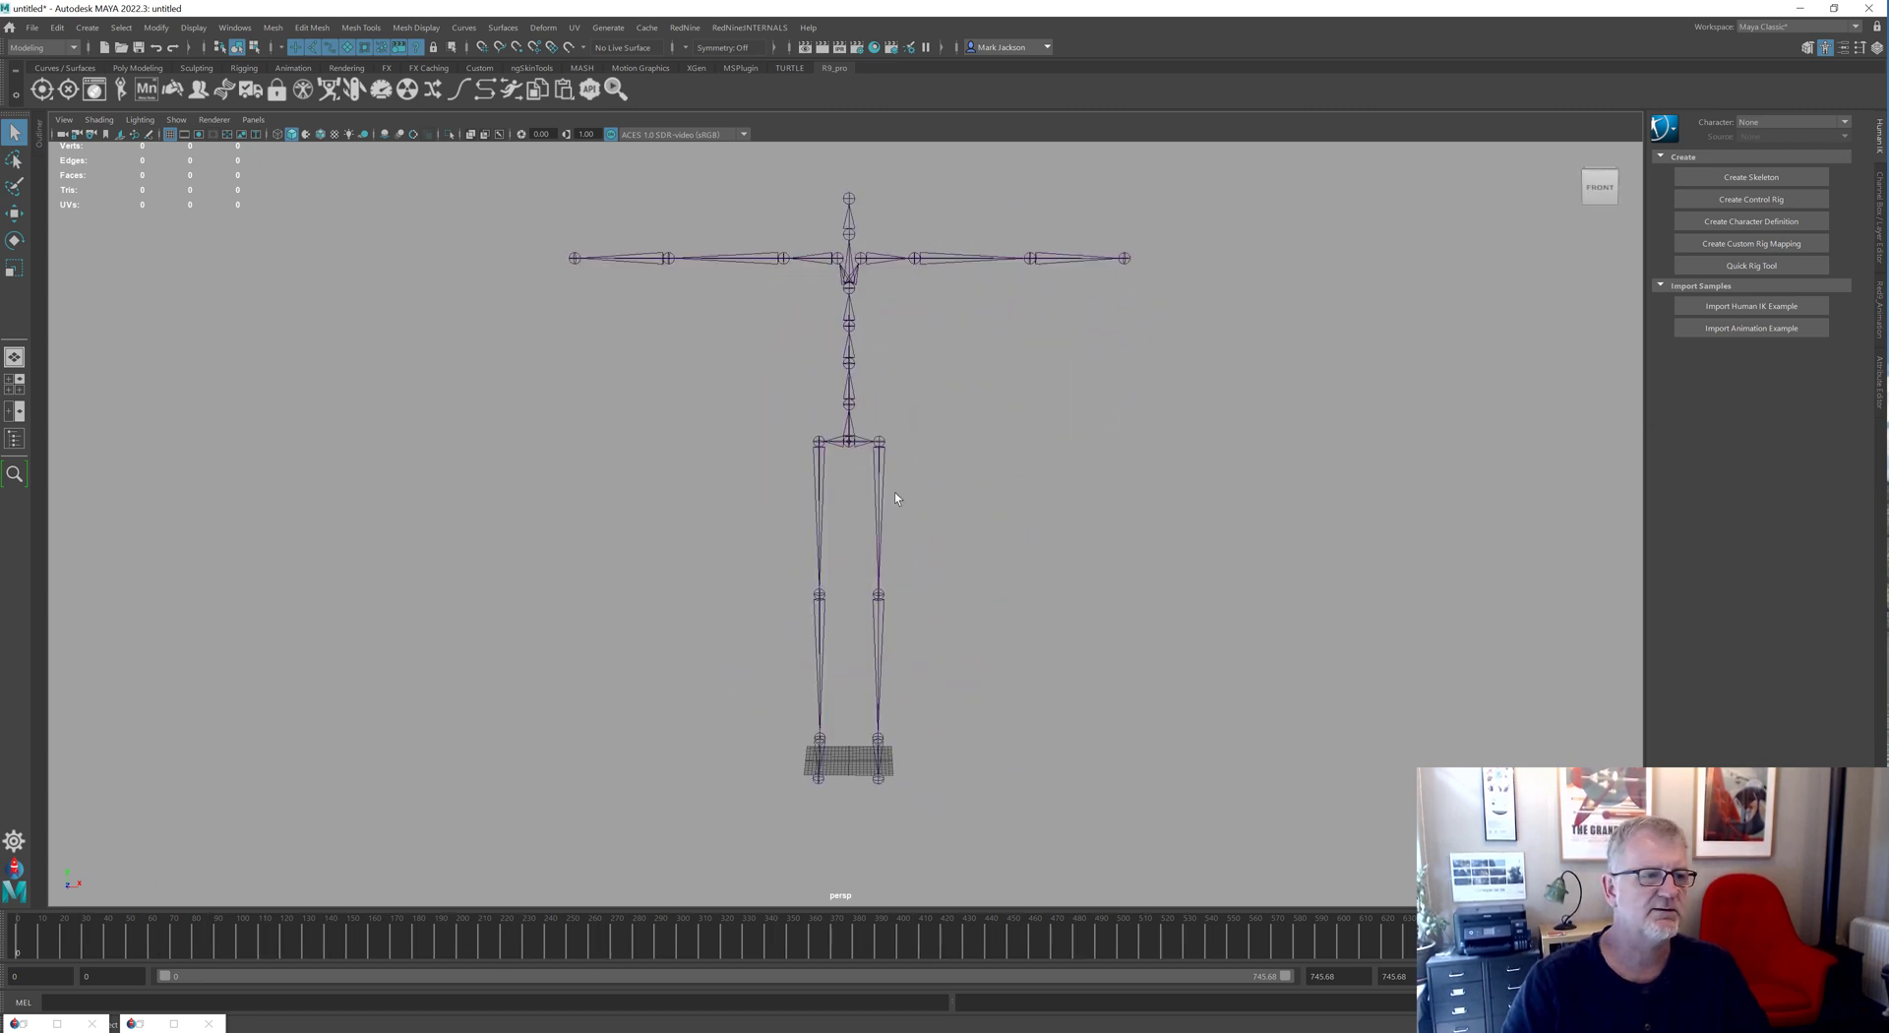
Select the skeleton's Reference root joint and open the Red9 Rig Manager beside the skeleton
{"action": "left_click", "coordinate": [851, 455]}
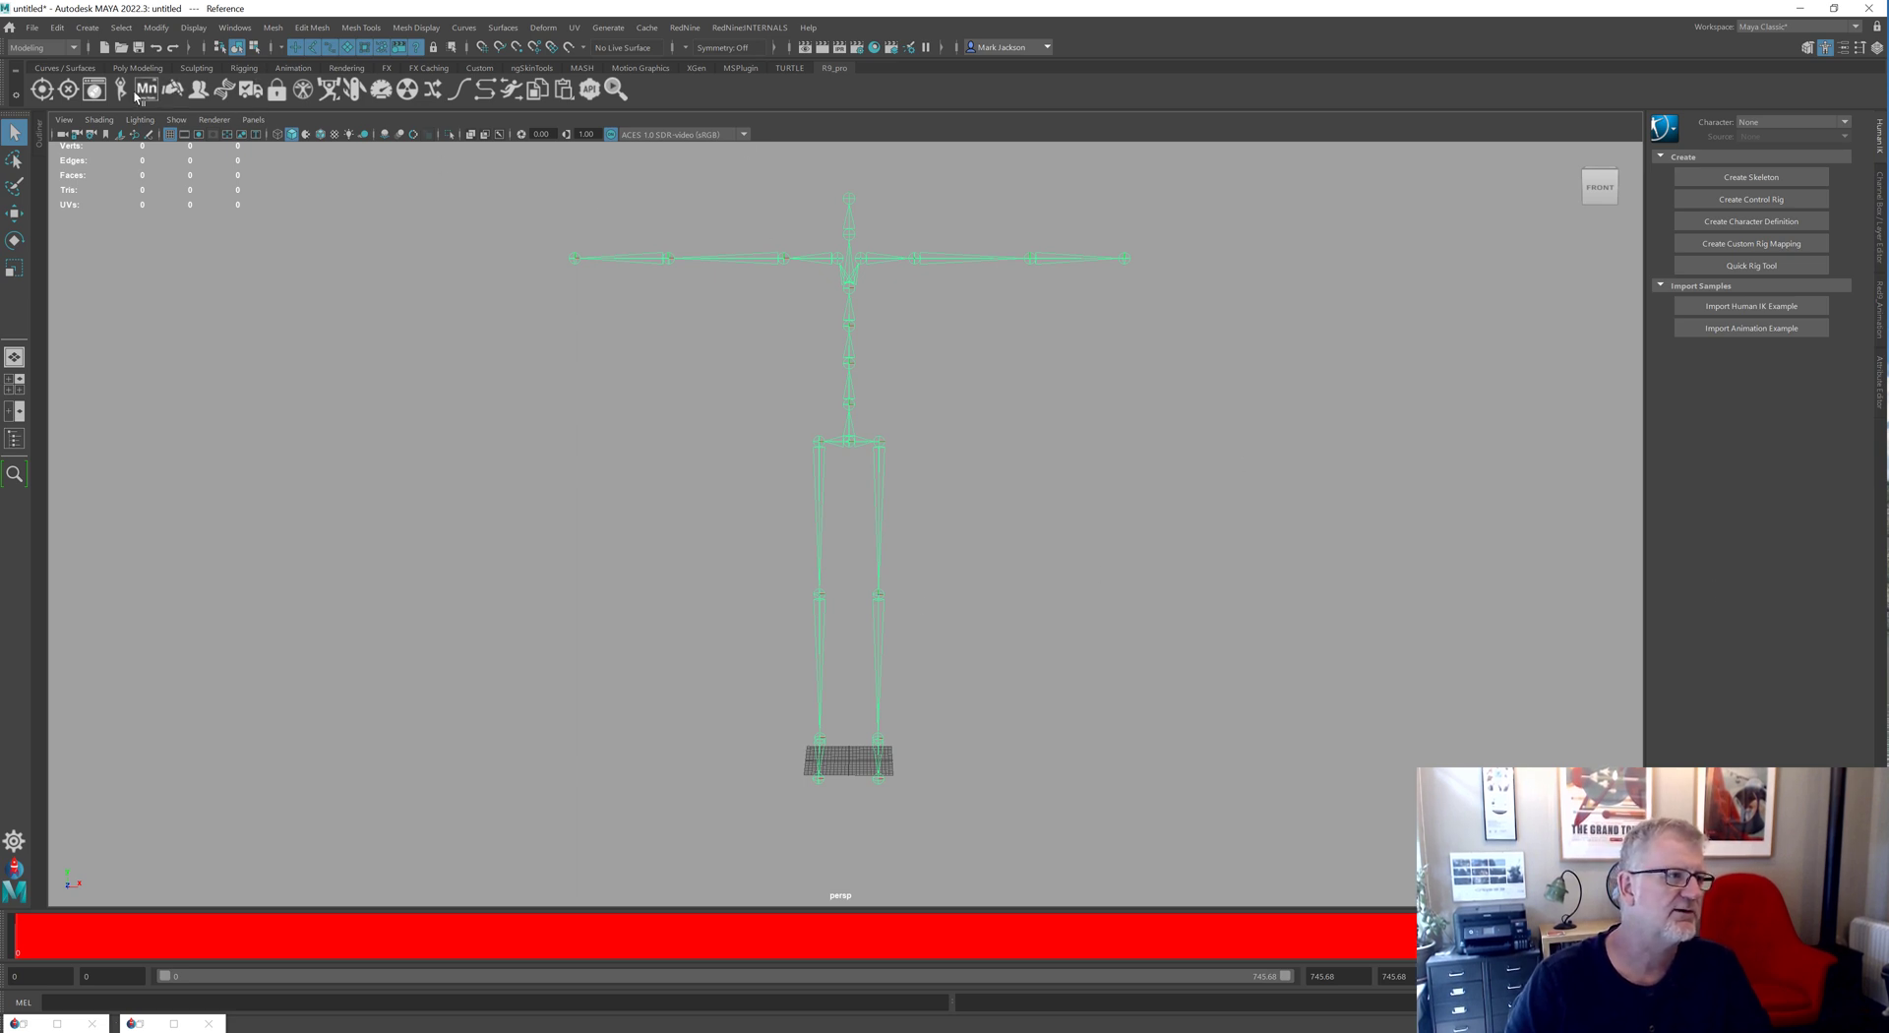
{"action": "left_click", "coordinate": [200, 91]}
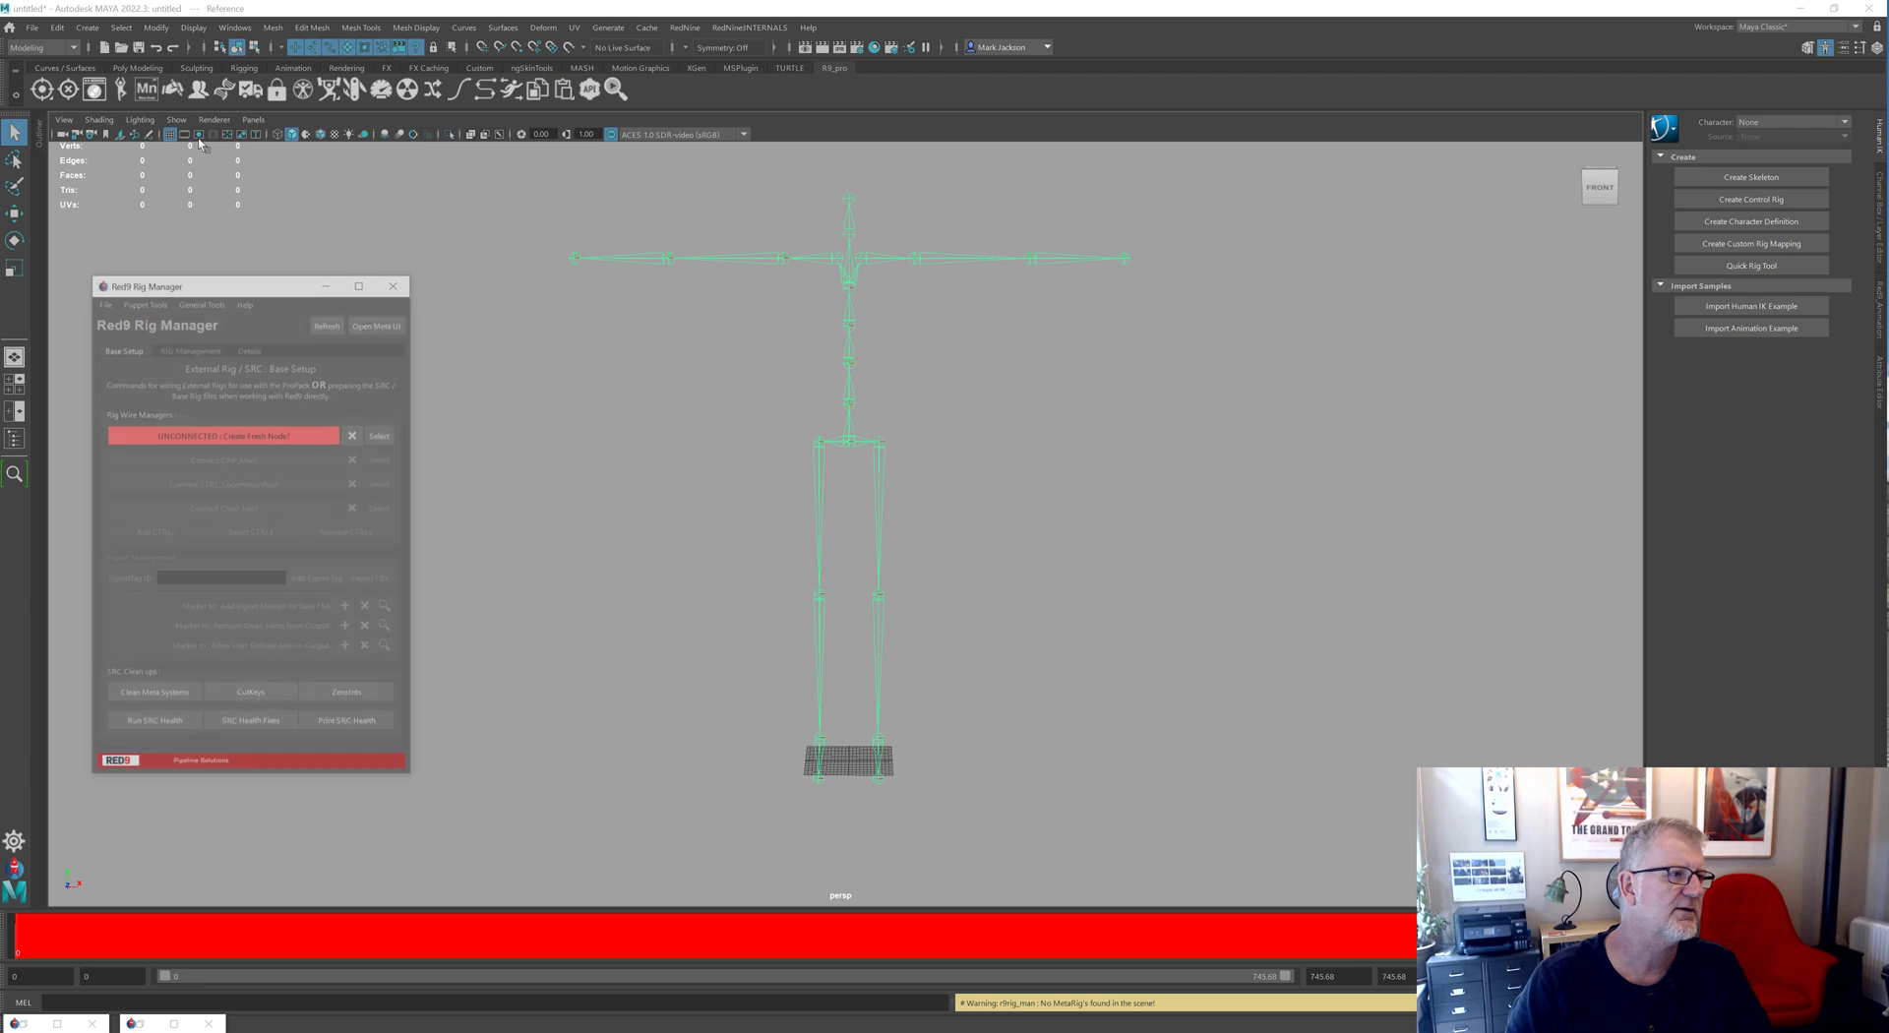
{"action": "left_click_drag", "start_coordinate": [236, 282], "coordinate": [568, 286]}
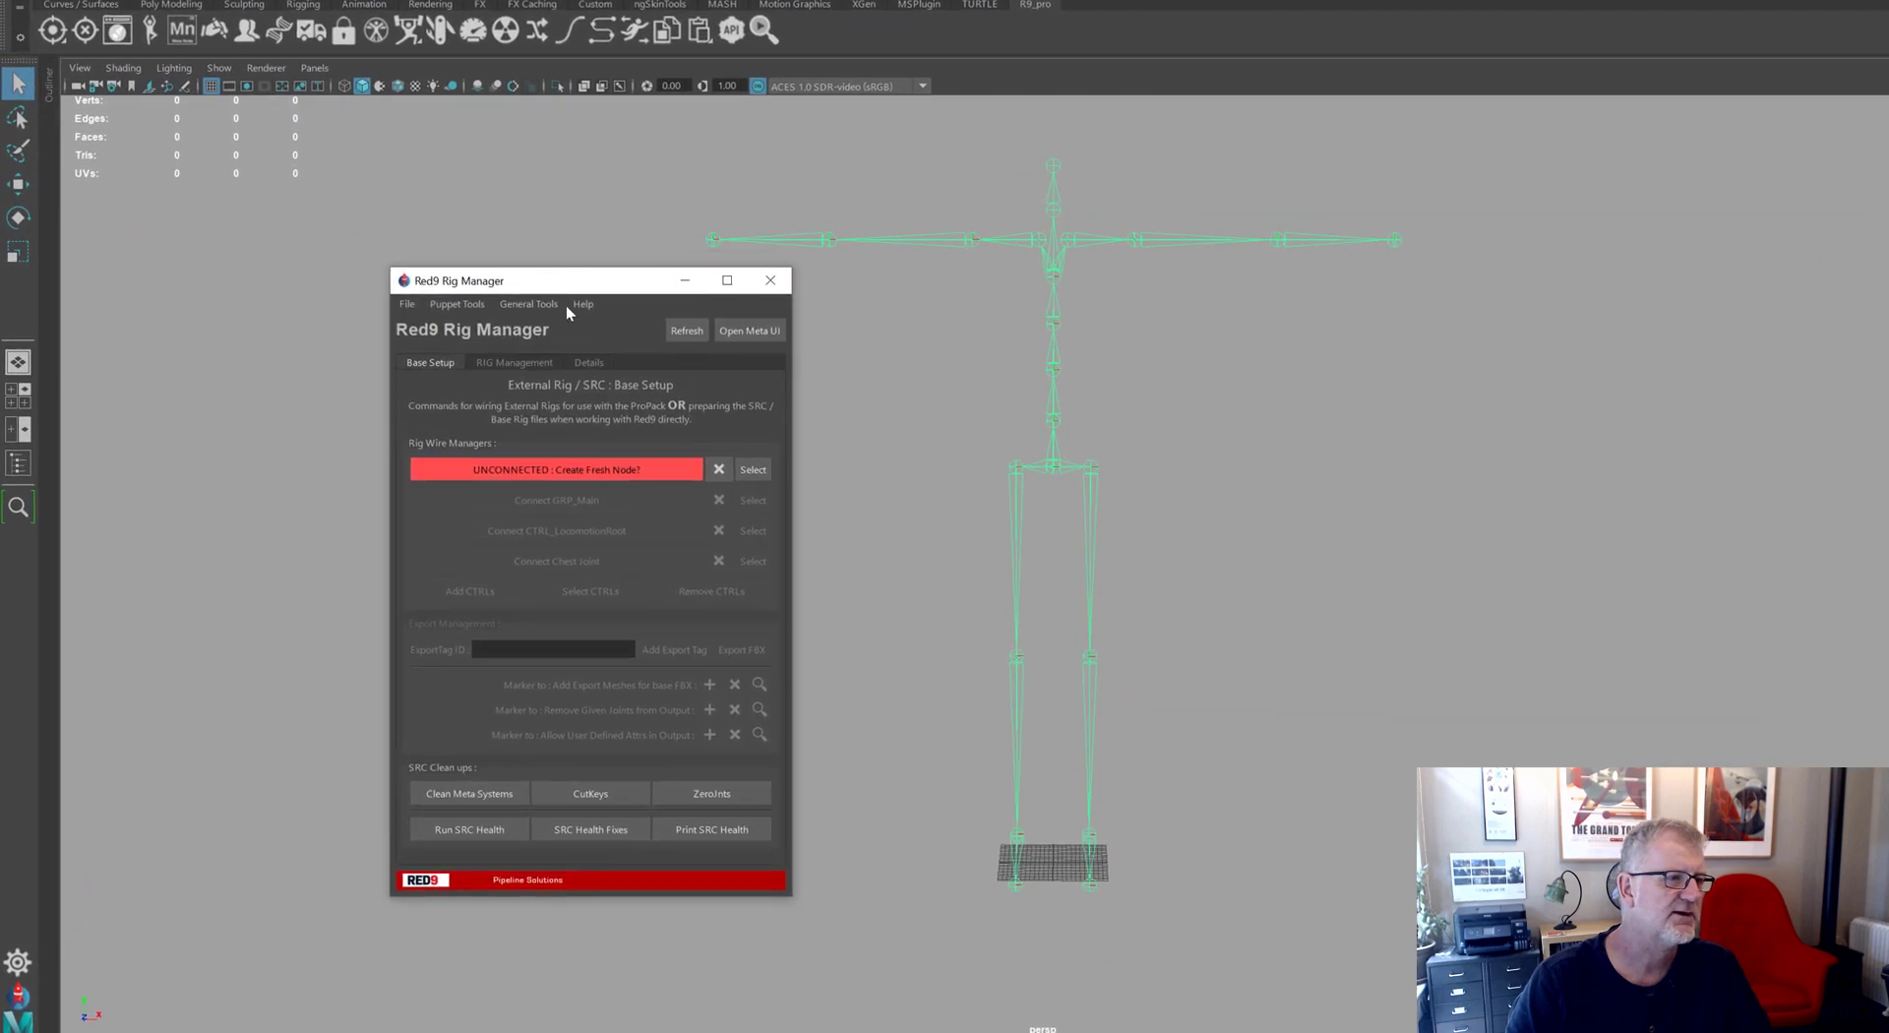
Start a file-based HIK characterization build from T-pose, choosing XSENS_HIK_Plugs.pose from Red9_Dev's pro_pack/resources/hik_templates folder
{"action": "left_click", "coordinate": [478, 305]}
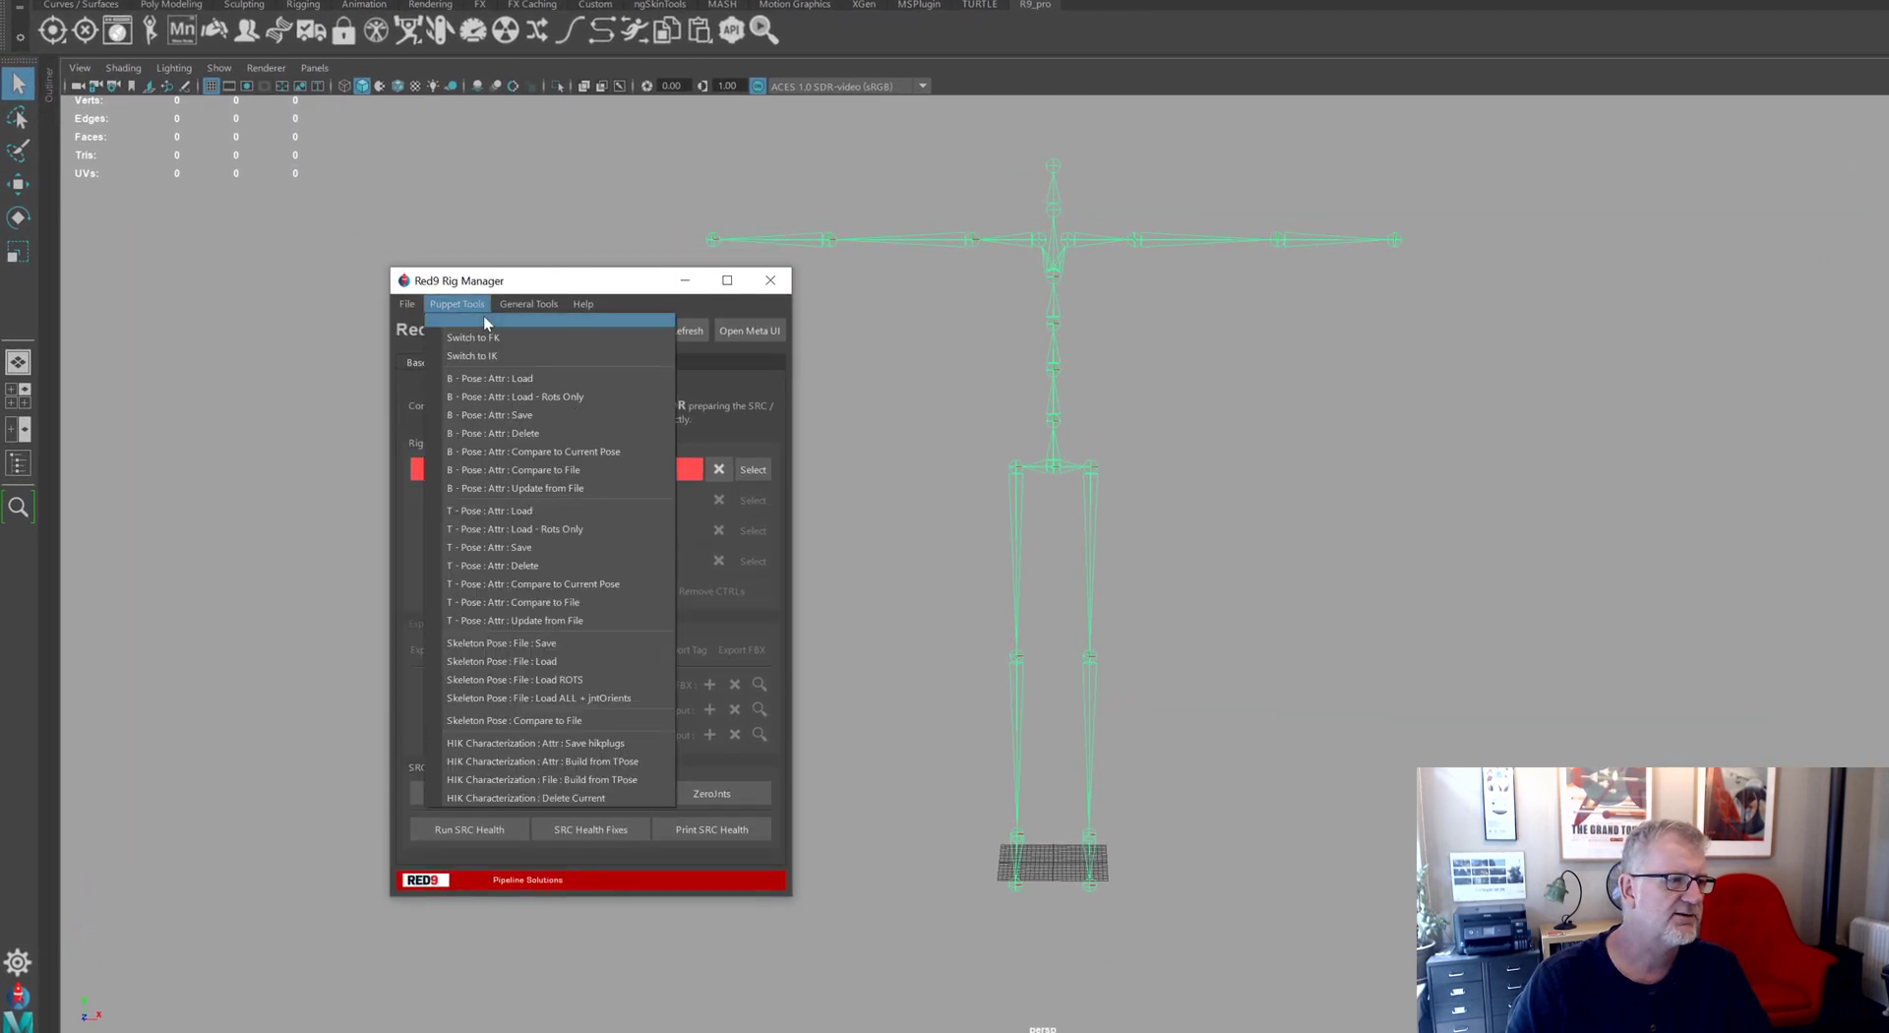
{"action": "left_click", "coordinate": [641, 744]}
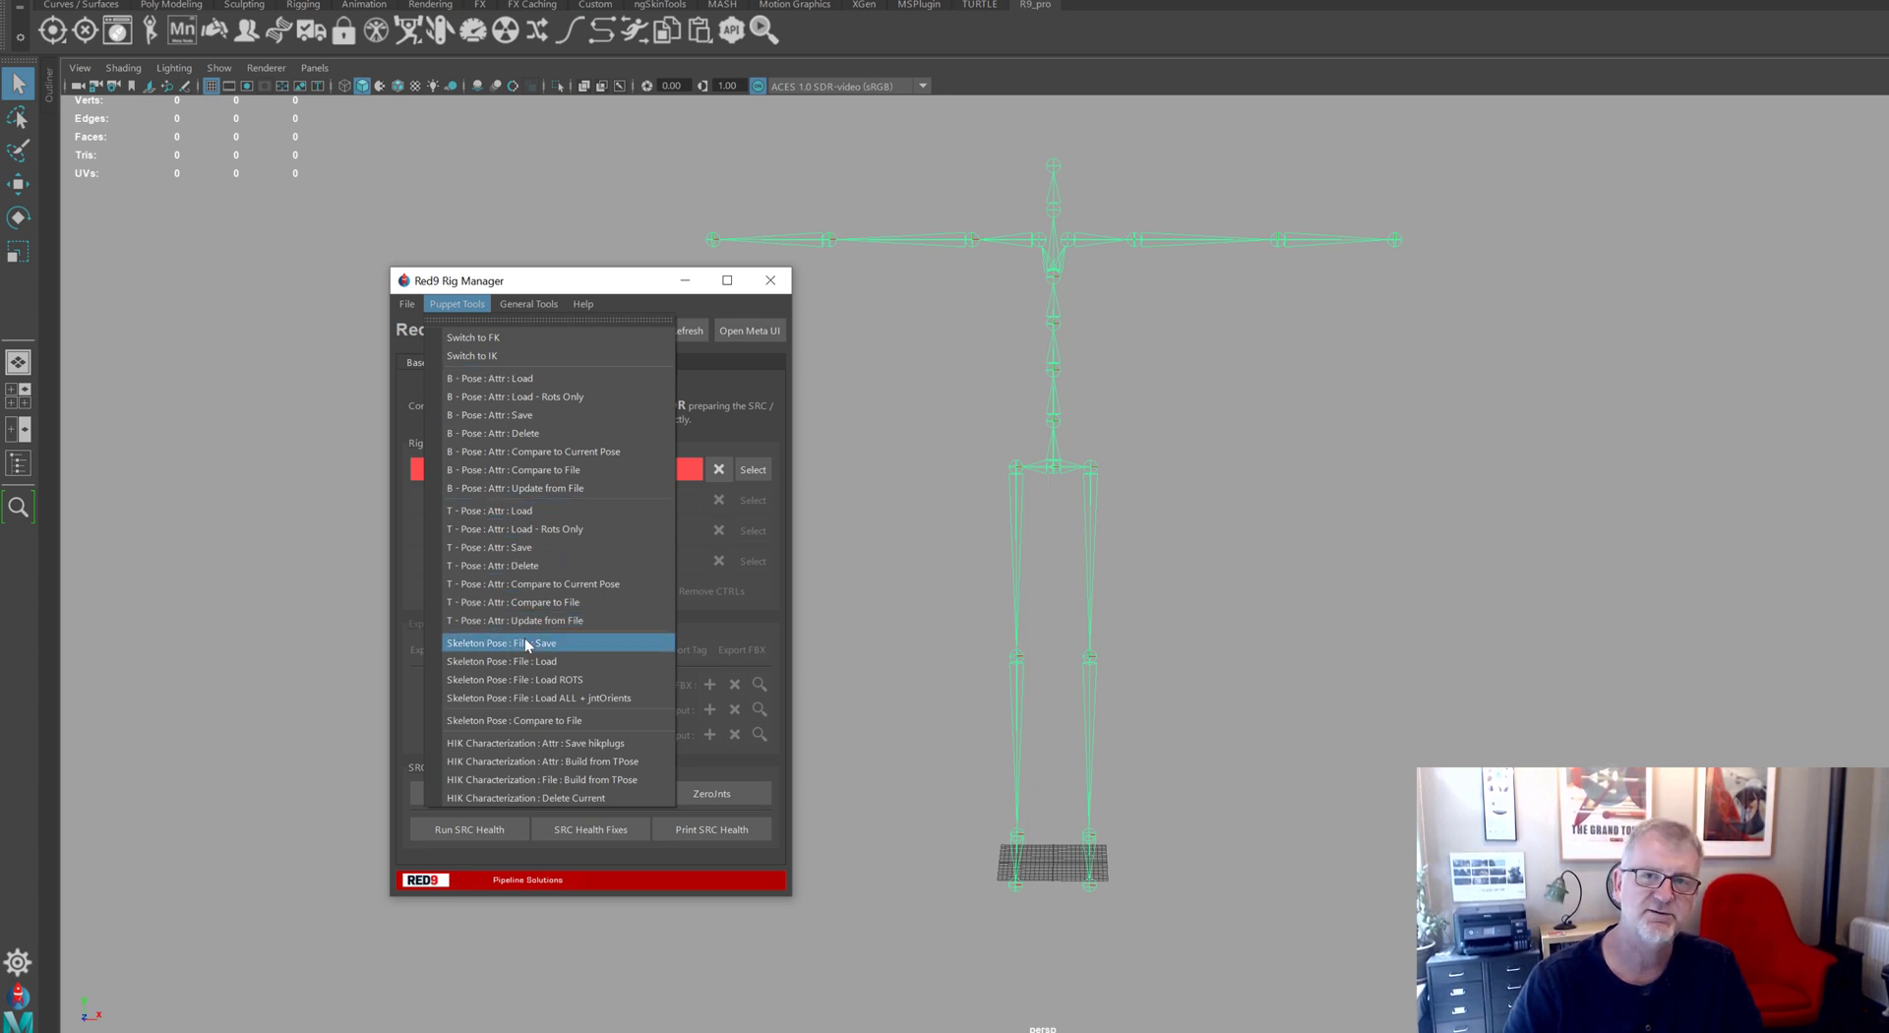
{"action": "left_click", "coordinate": [626, 779]}
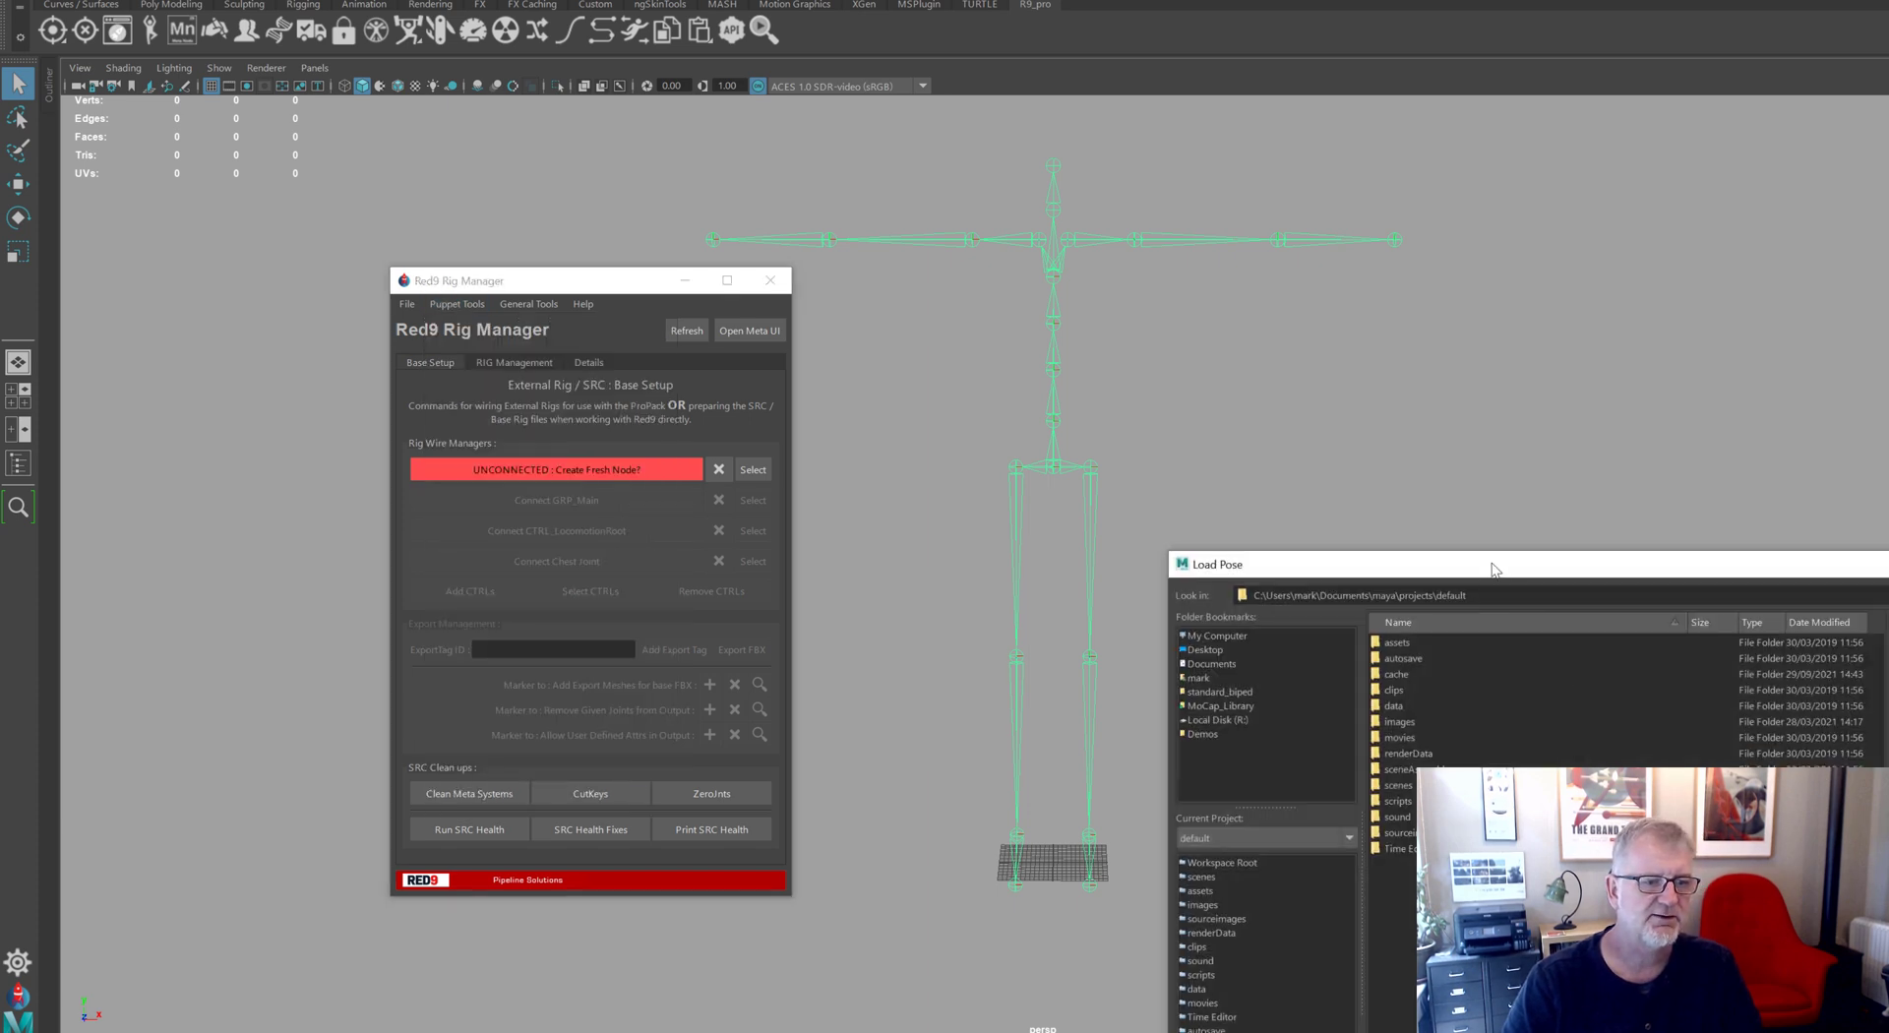
{"action": "key", "text": "Escape"}
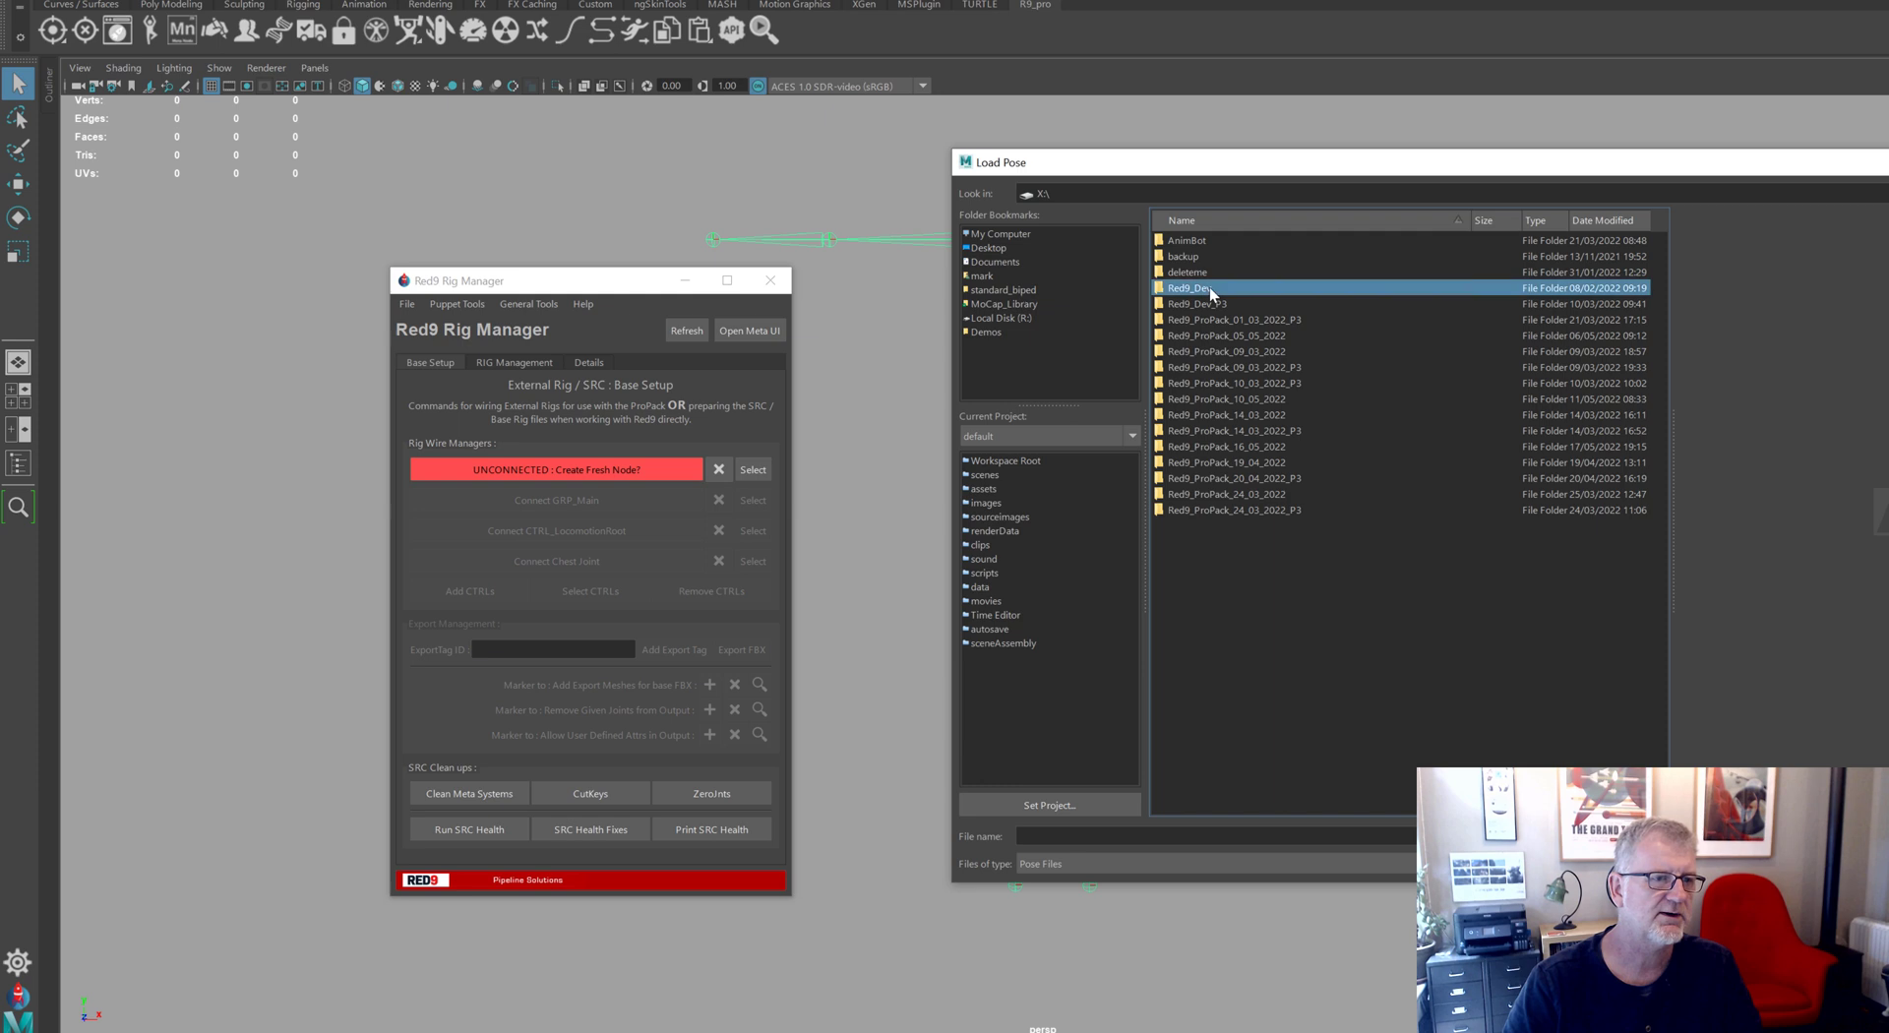
{"action": "double_click", "coordinate": [1196, 287]}
{"action": "double_click", "coordinate": [1191, 367]}
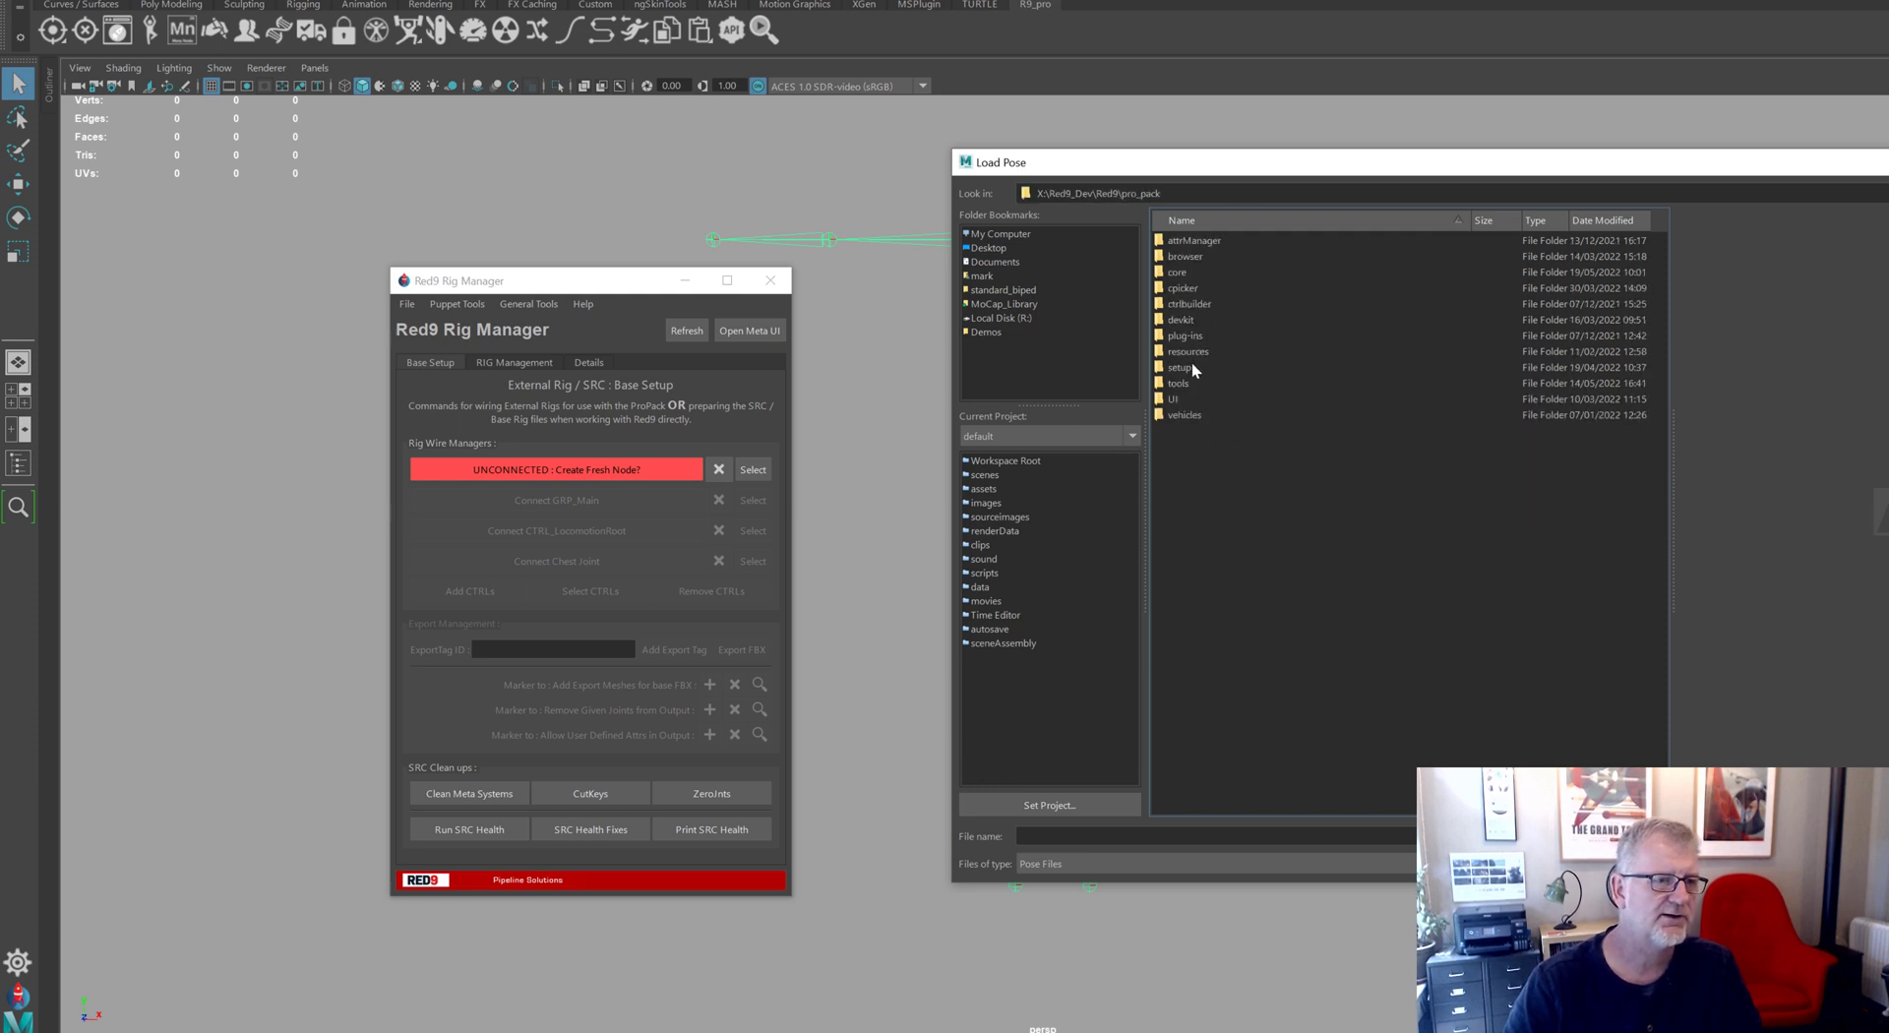
{"action": "double_click", "coordinate": [1188, 351]}
{"action": "double_click", "coordinate": [1201, 254]}
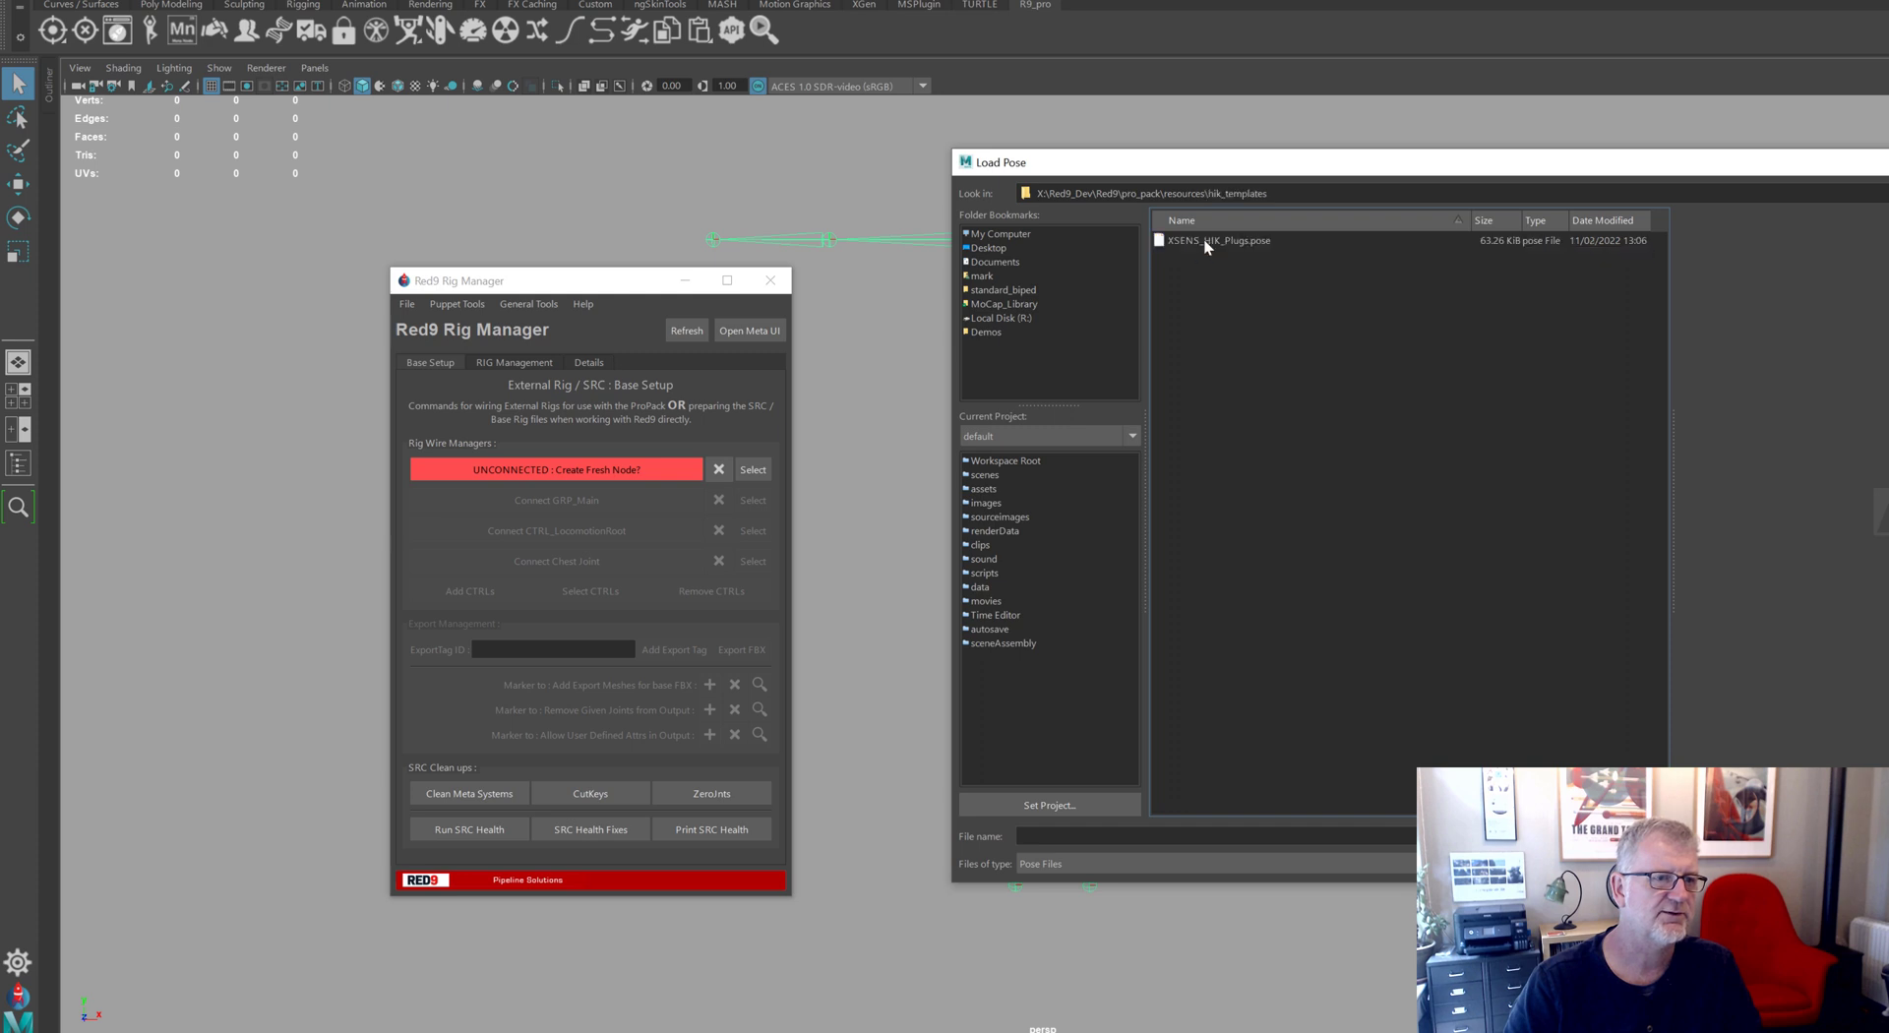
{"action": "left_click", "coordinate": [1205, 240]}
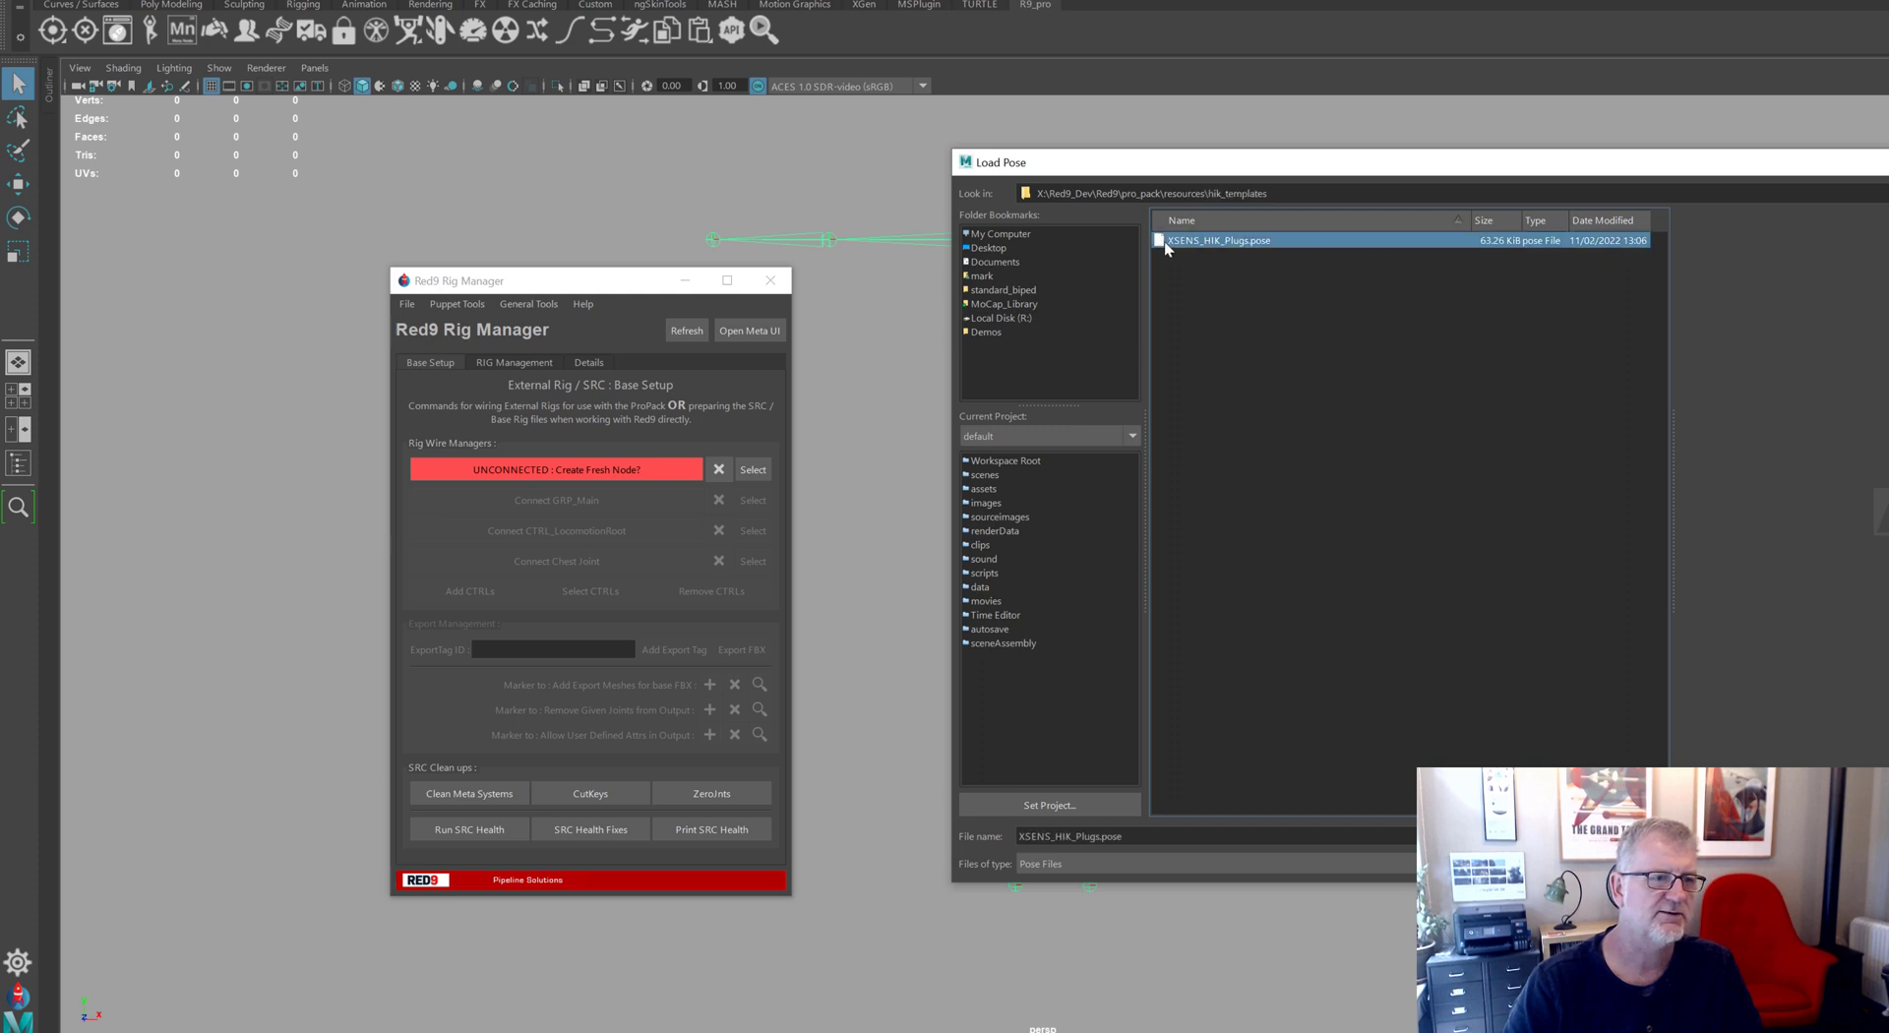
{"action": "key", "text": "Return"}
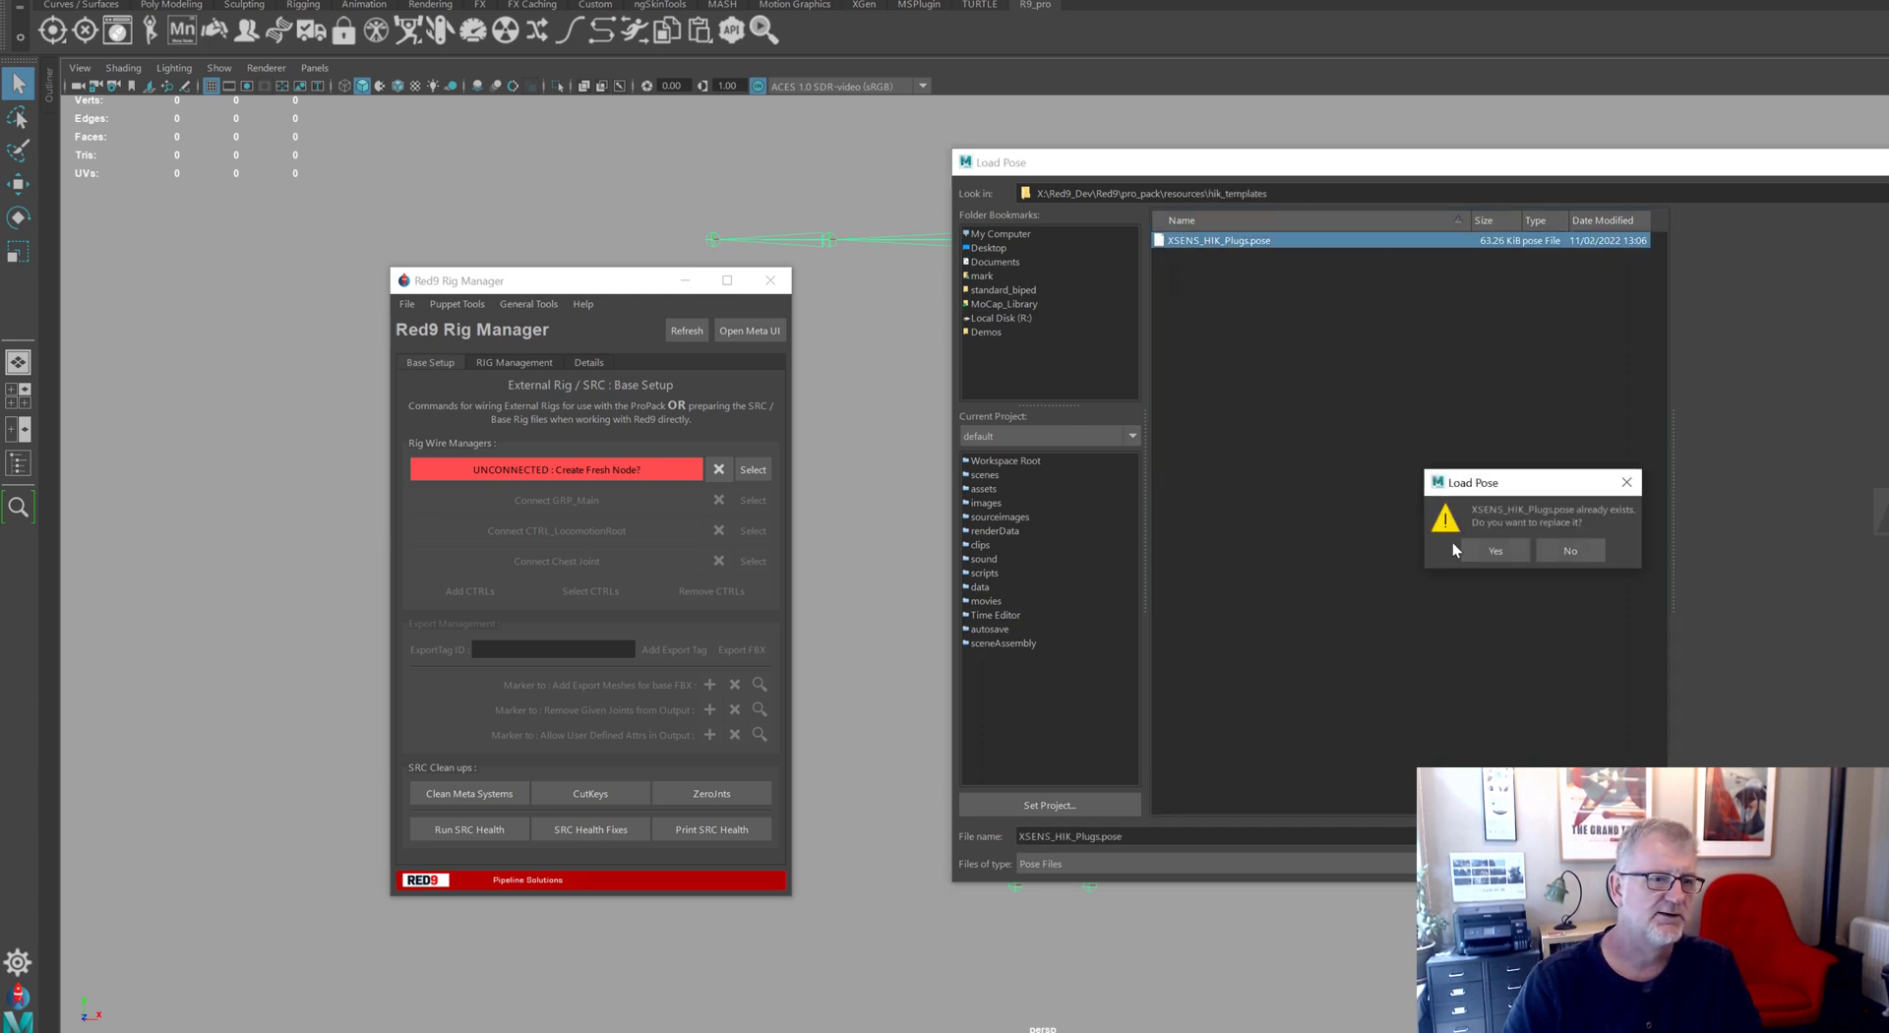
{"action": "left_click", "coordinate": [1496, 551]}
Build the HIK node under the name test with the HIK plugs only, and lock its character definition
{"action": "type", "text": "test"}
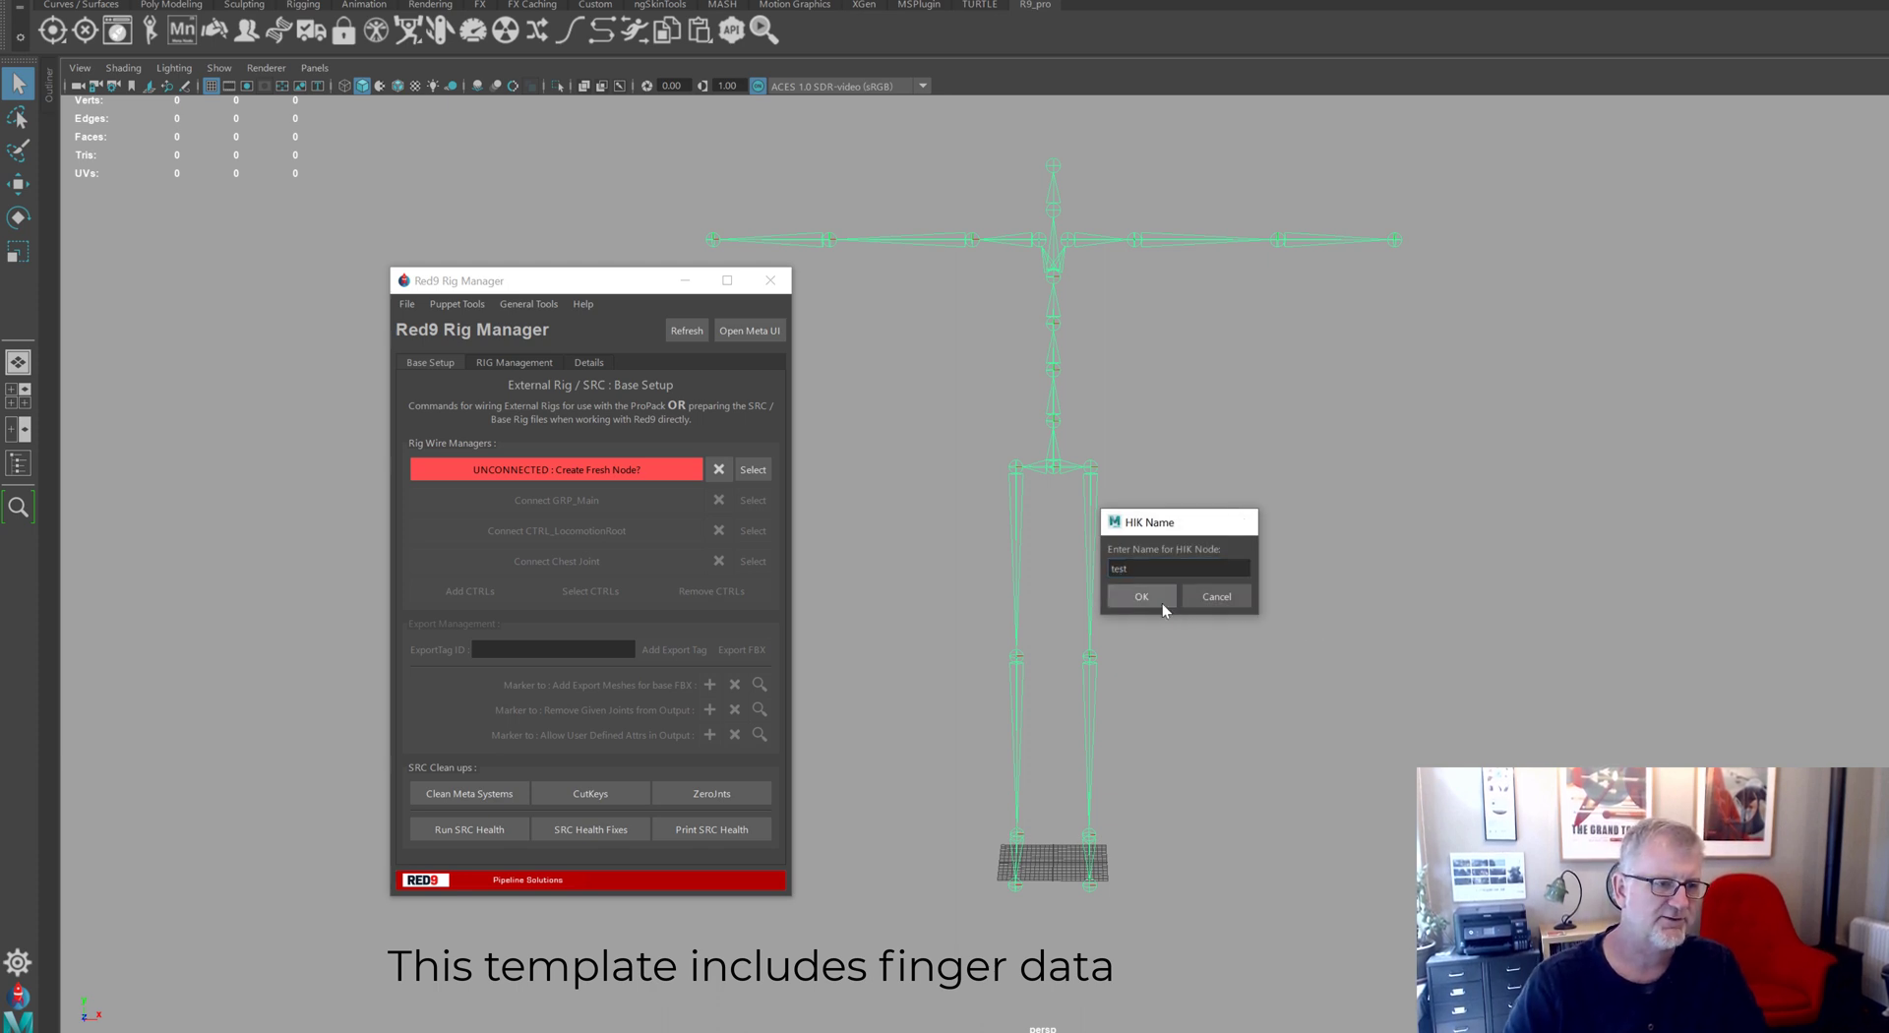
{"action": "left_click", "coordinate": [1161, 603]}
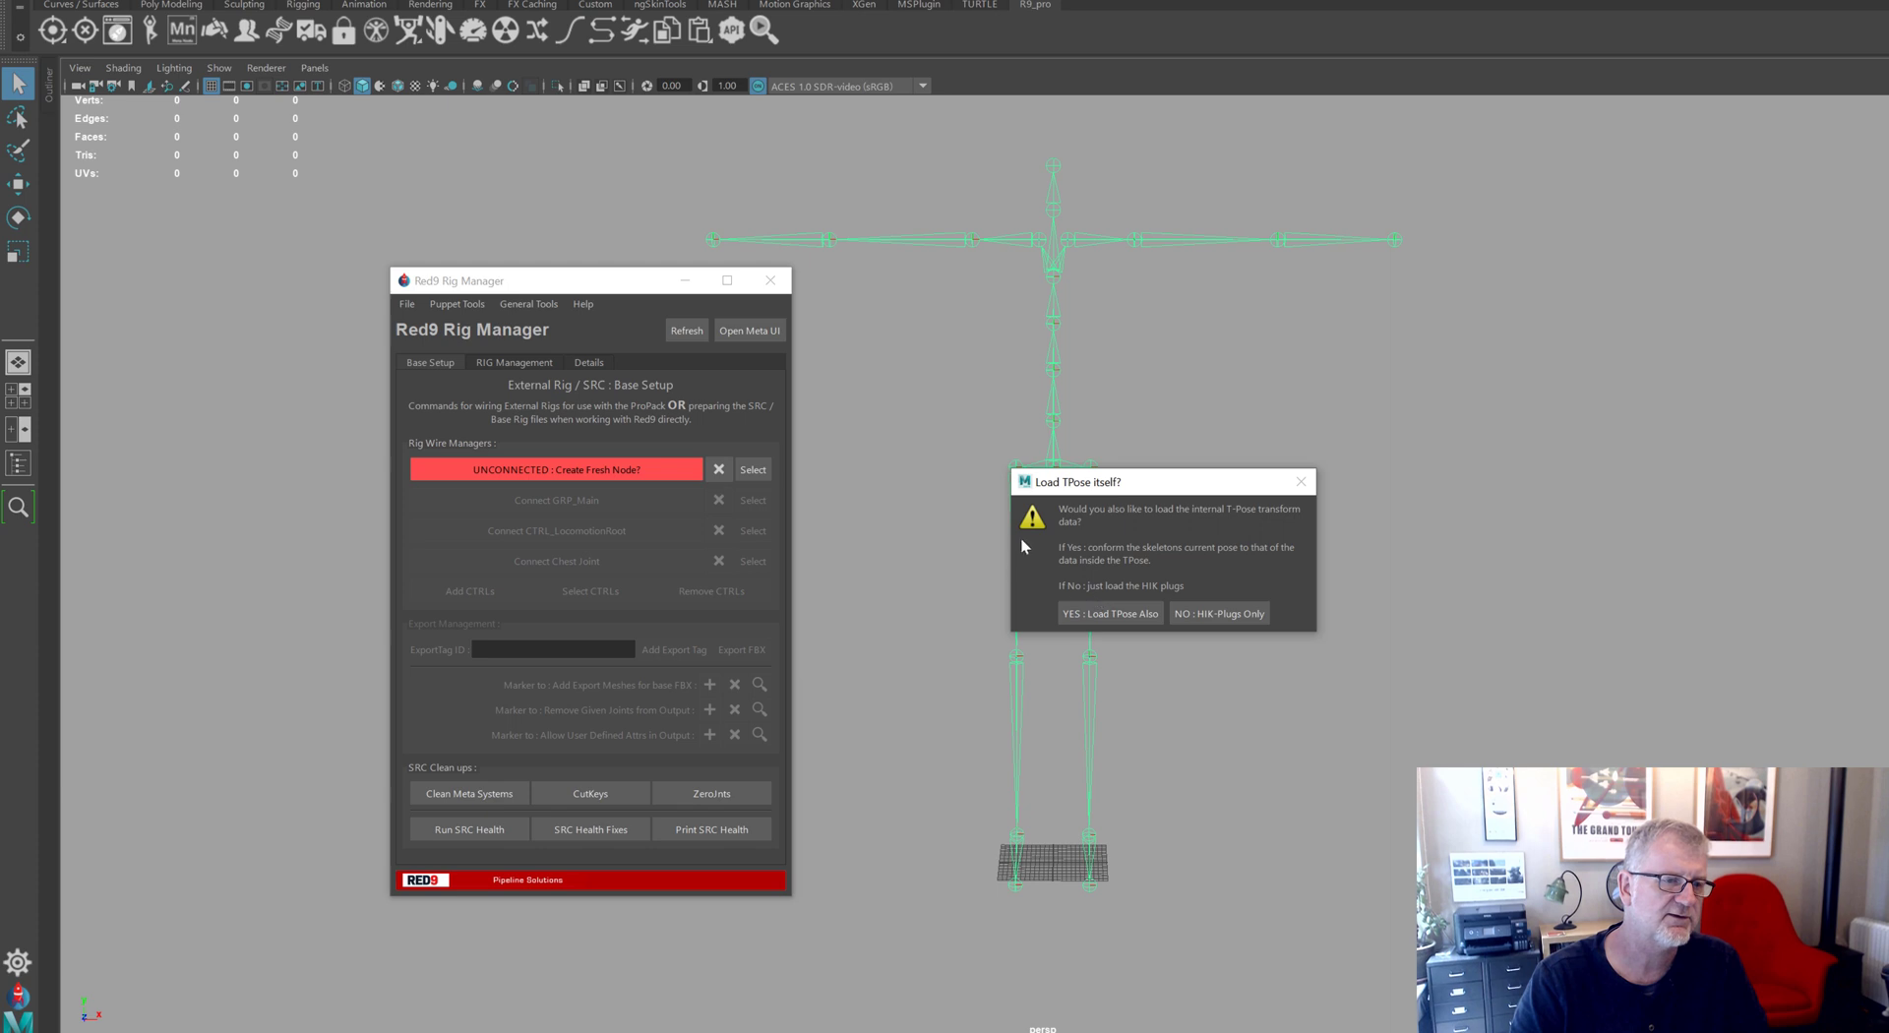
{"action": "left_click", "coordinate": [1216, 609]}
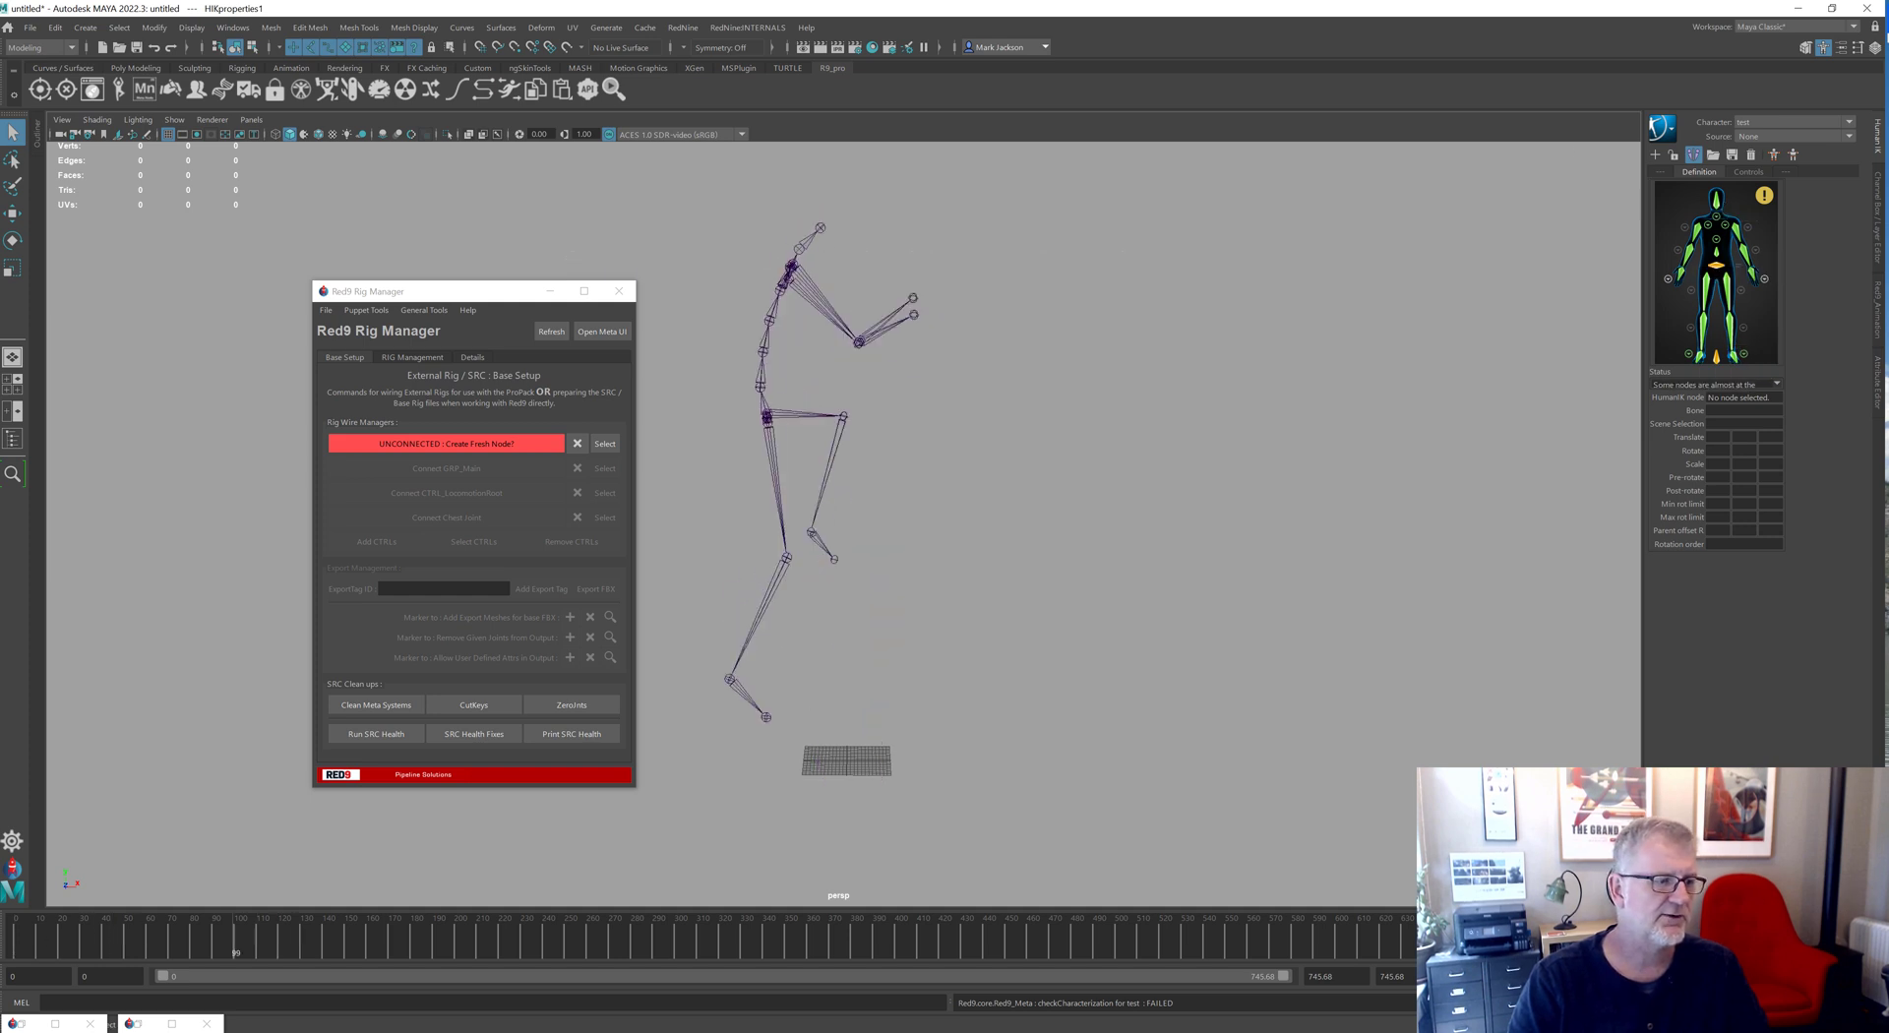
{"action": "left_click", "coordinate": [1674, 154]}
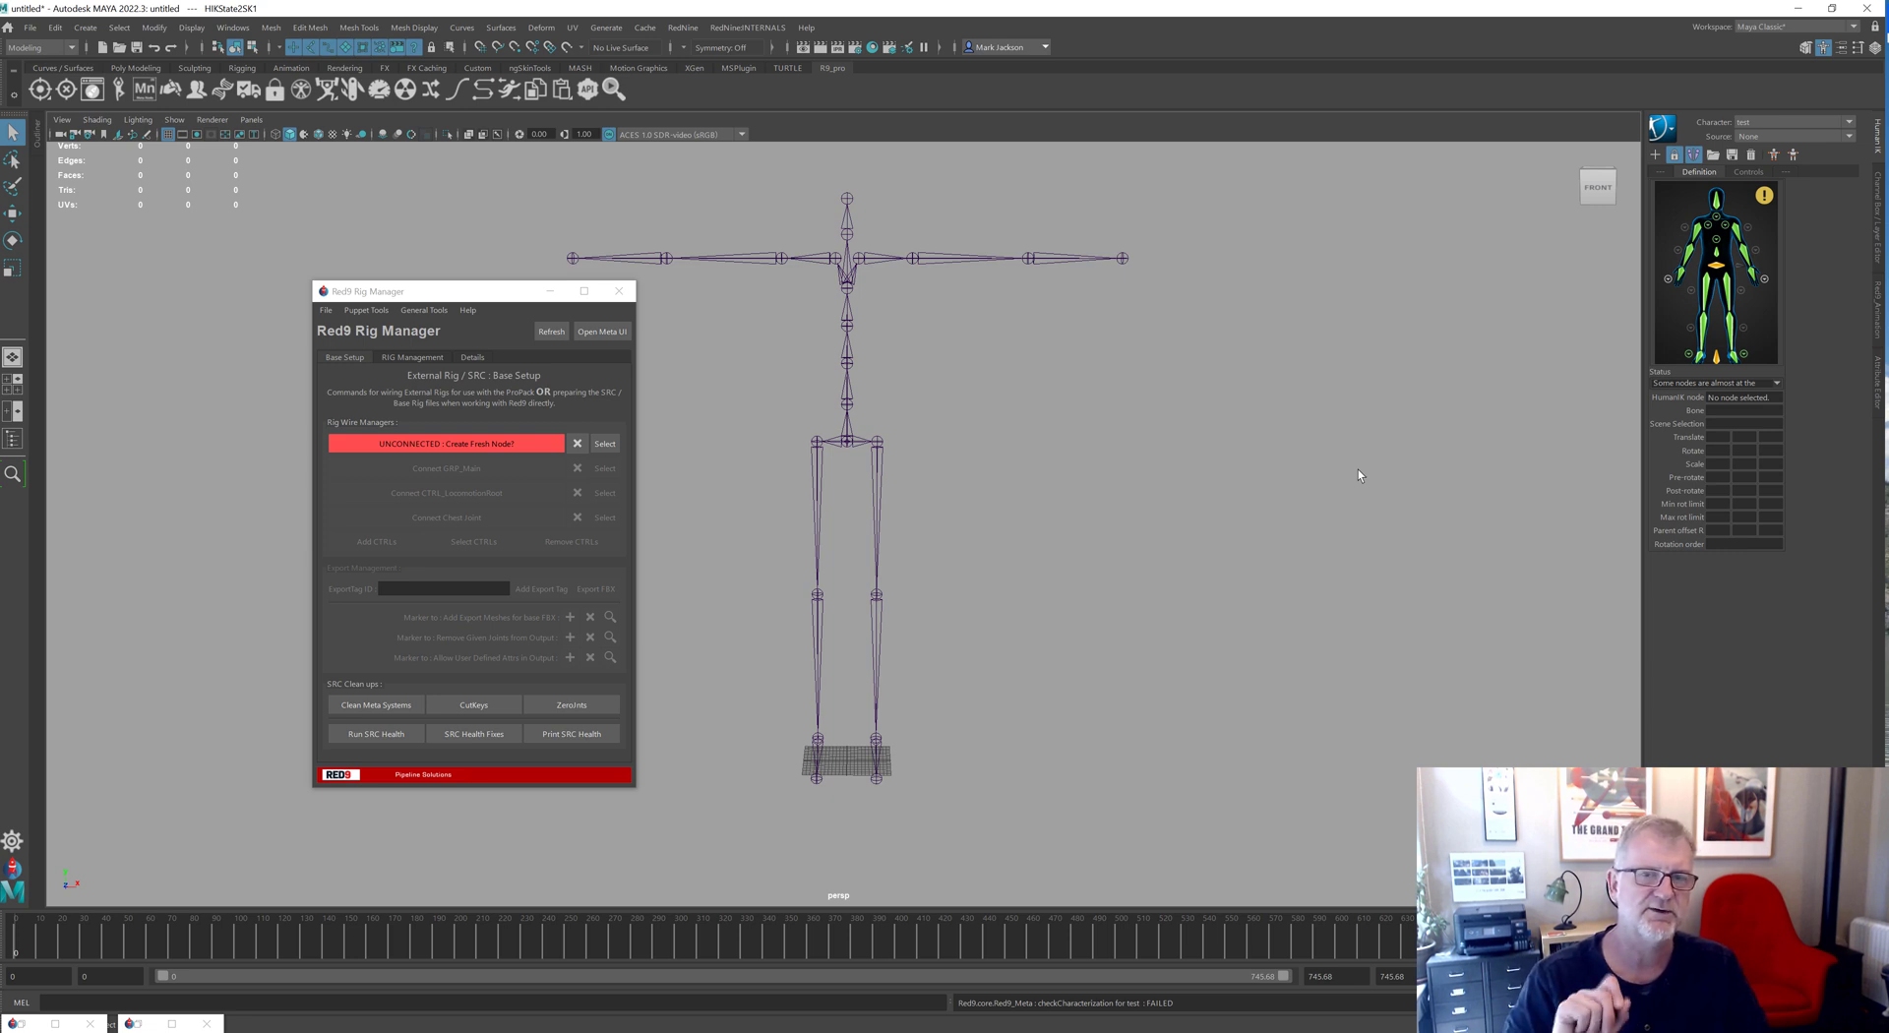
Inspect the skeleton hierarchy in the Outliner by expanding Reference and selecting the Reference and Hips joints
{"action": "left_click", "coordinate": [366, 310]}
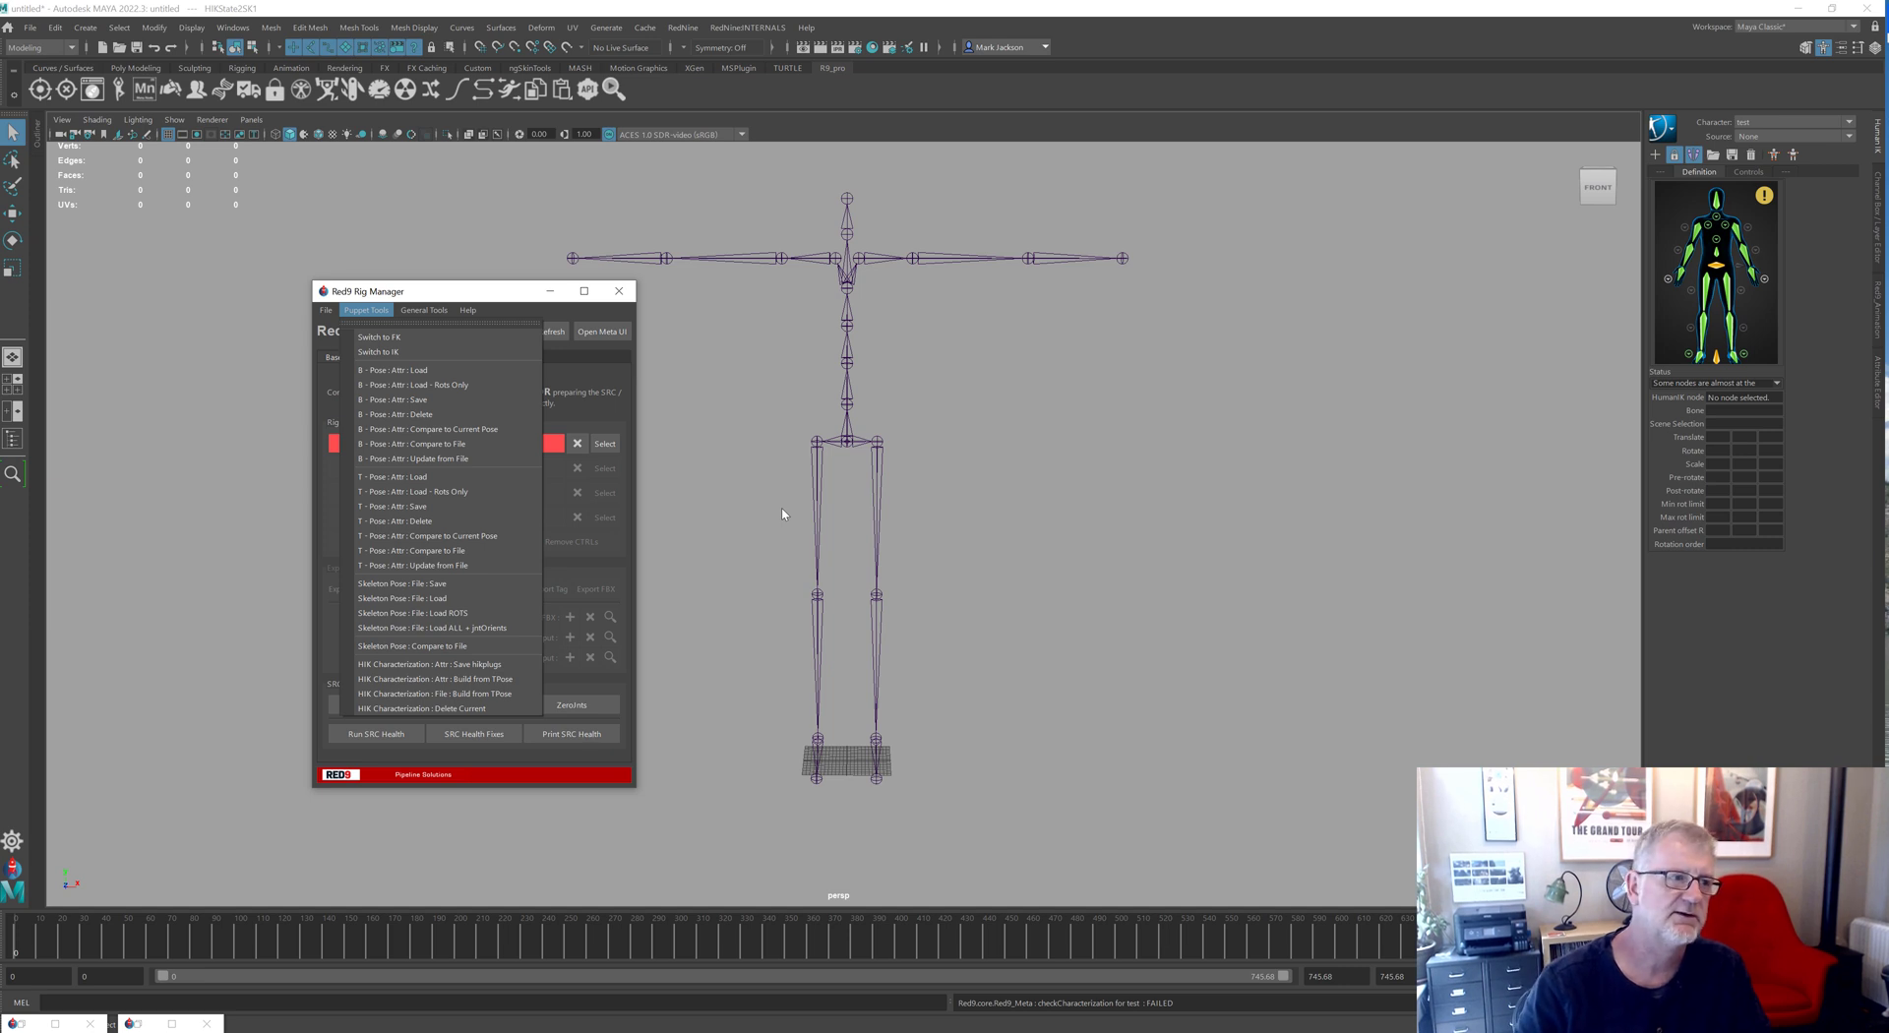
{"action": "left_click", "coordinate": [40, 146]}
{"action": "left_click", "coordinate": [52, 226]}
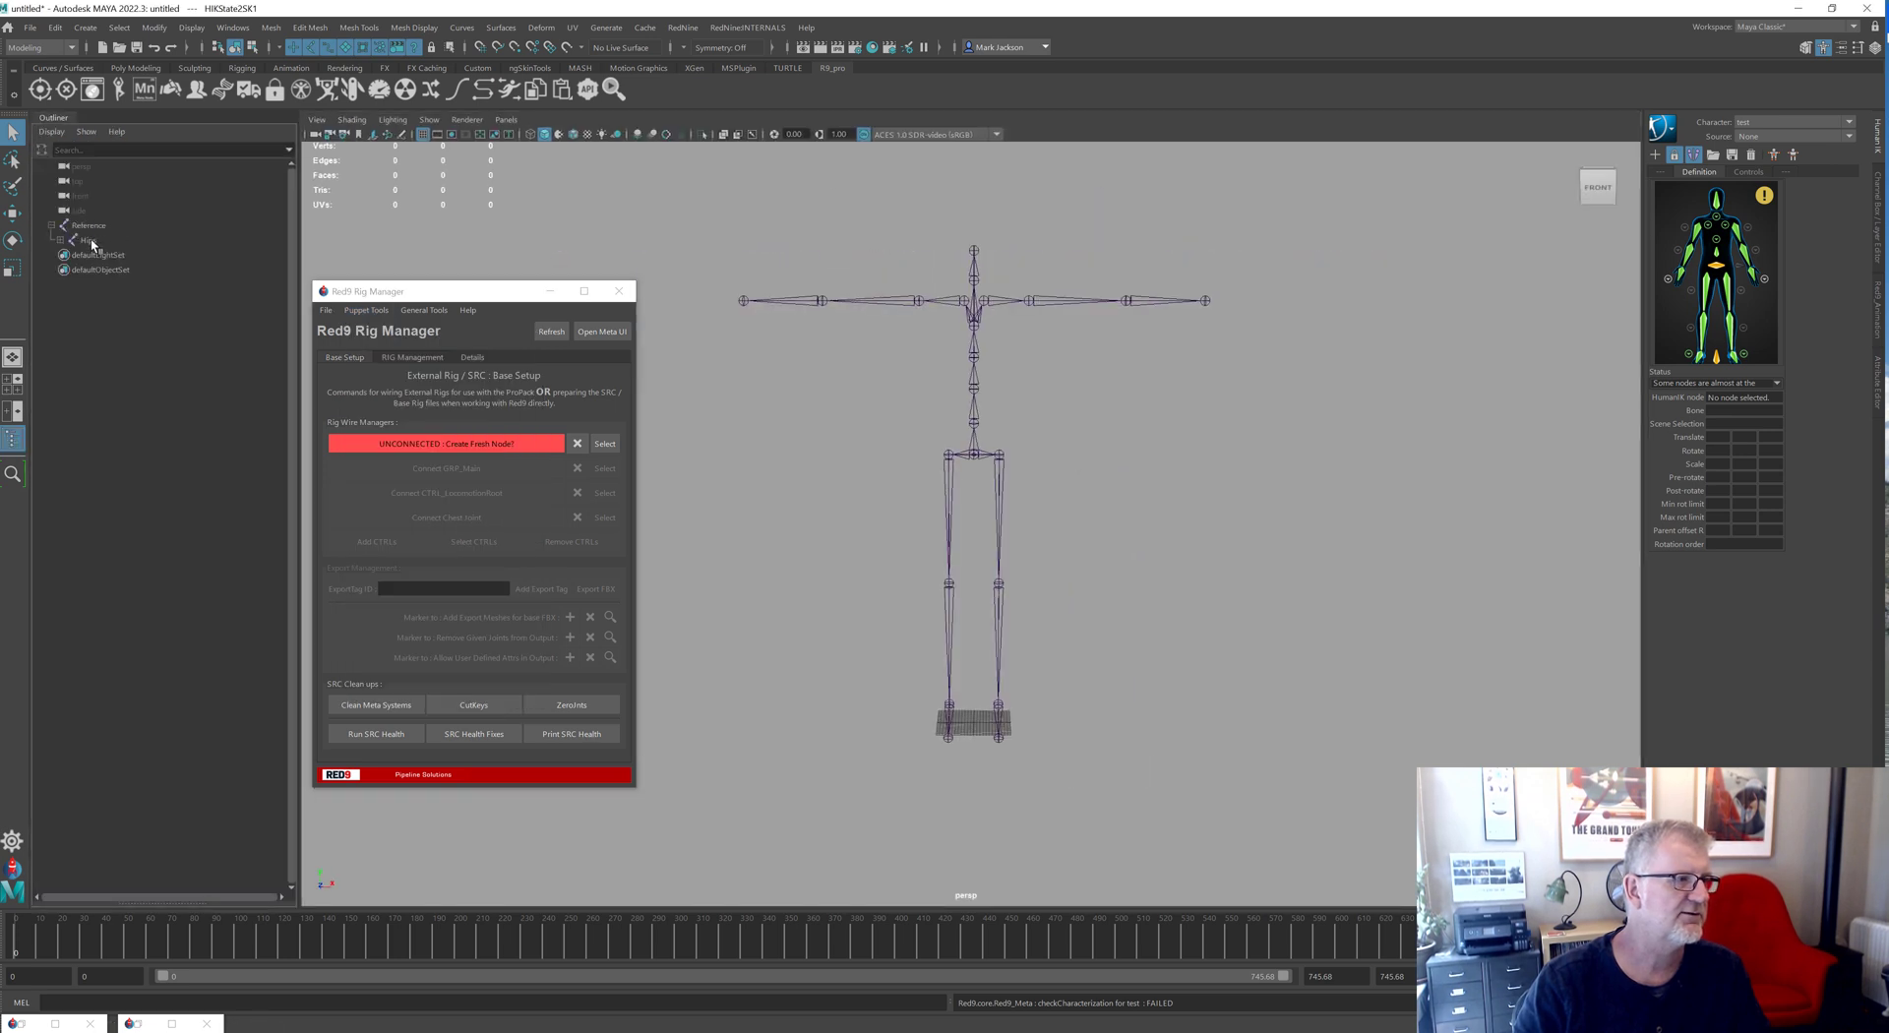
{"action": "left_click", "coordinate": [89, 241]}
{"action": "left_click", "coordinate": [94, 226]}
{"action": "left_click", "coordinate": [91, 241]}
{"action": "left_click", "coordinate": [93, 225]}
{"action": "left_click", "coordinate": [97, 243]}
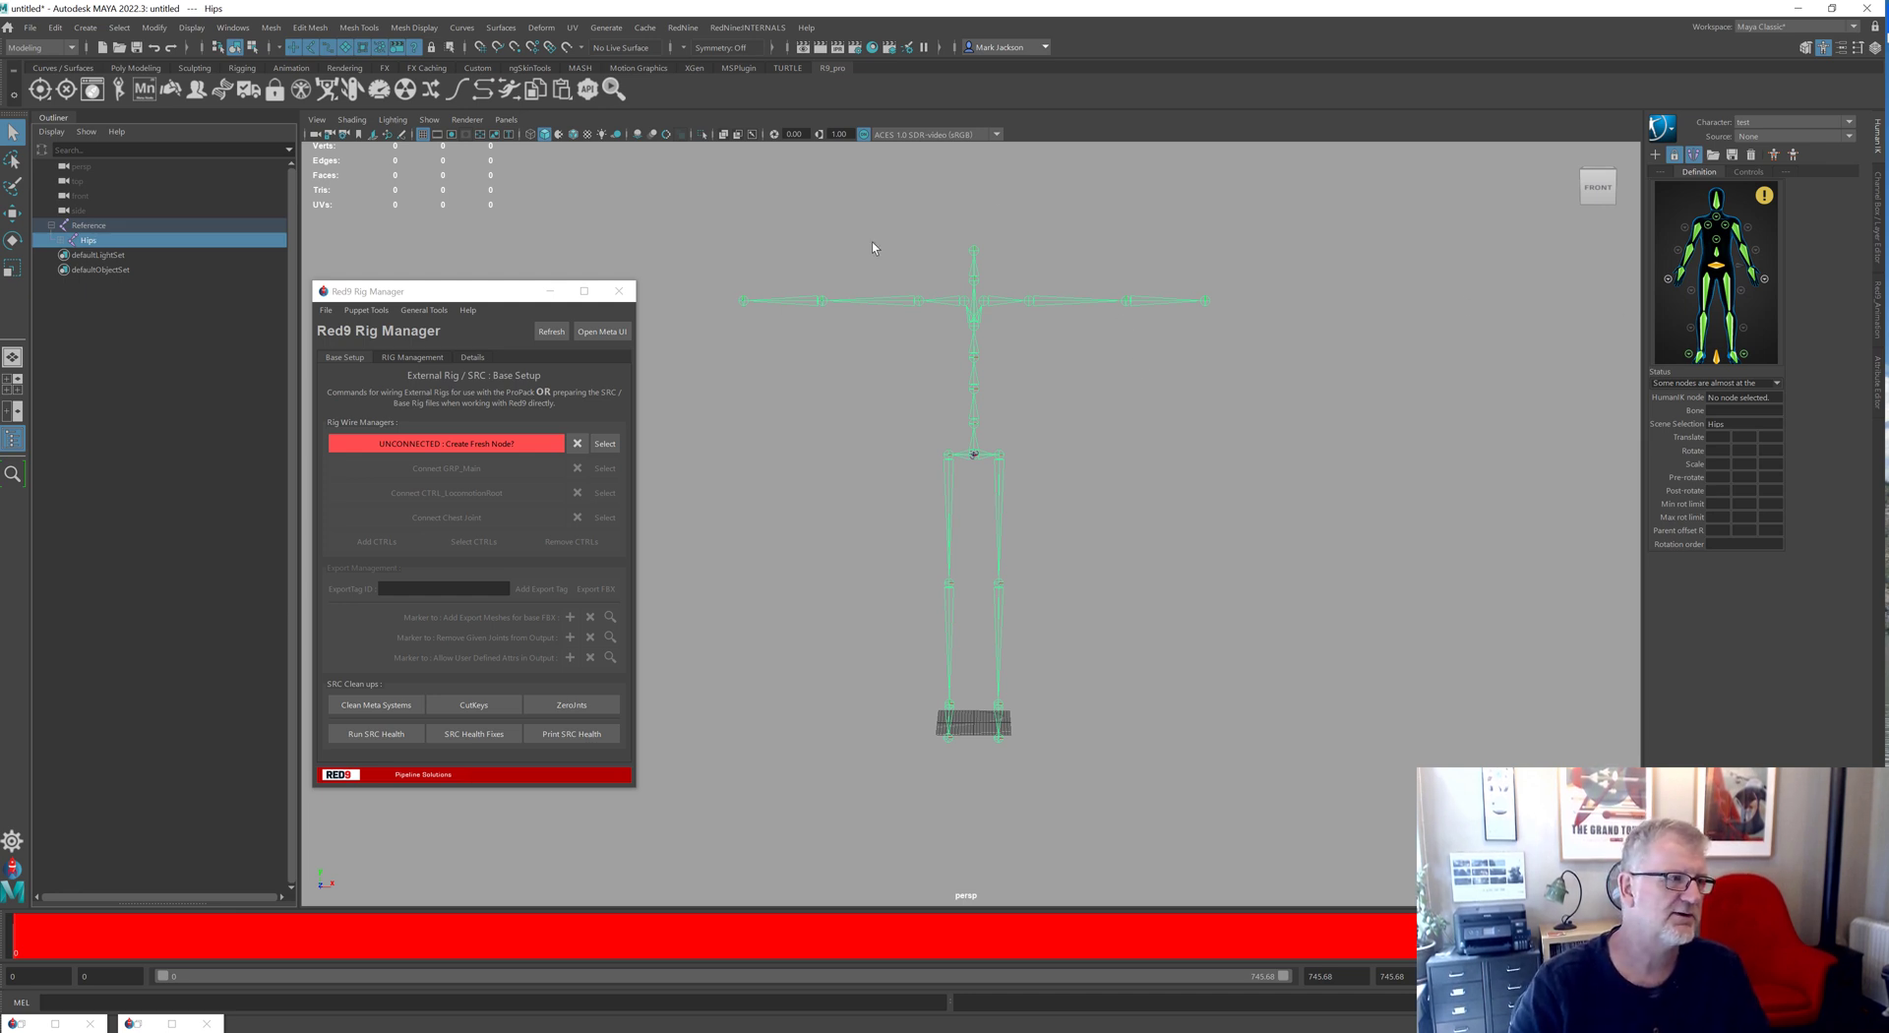
{"action": "left_click", "coordinate": [116, 229]}
{"action": "left_click", "coordinate": [122, 244], "text": "shift"}
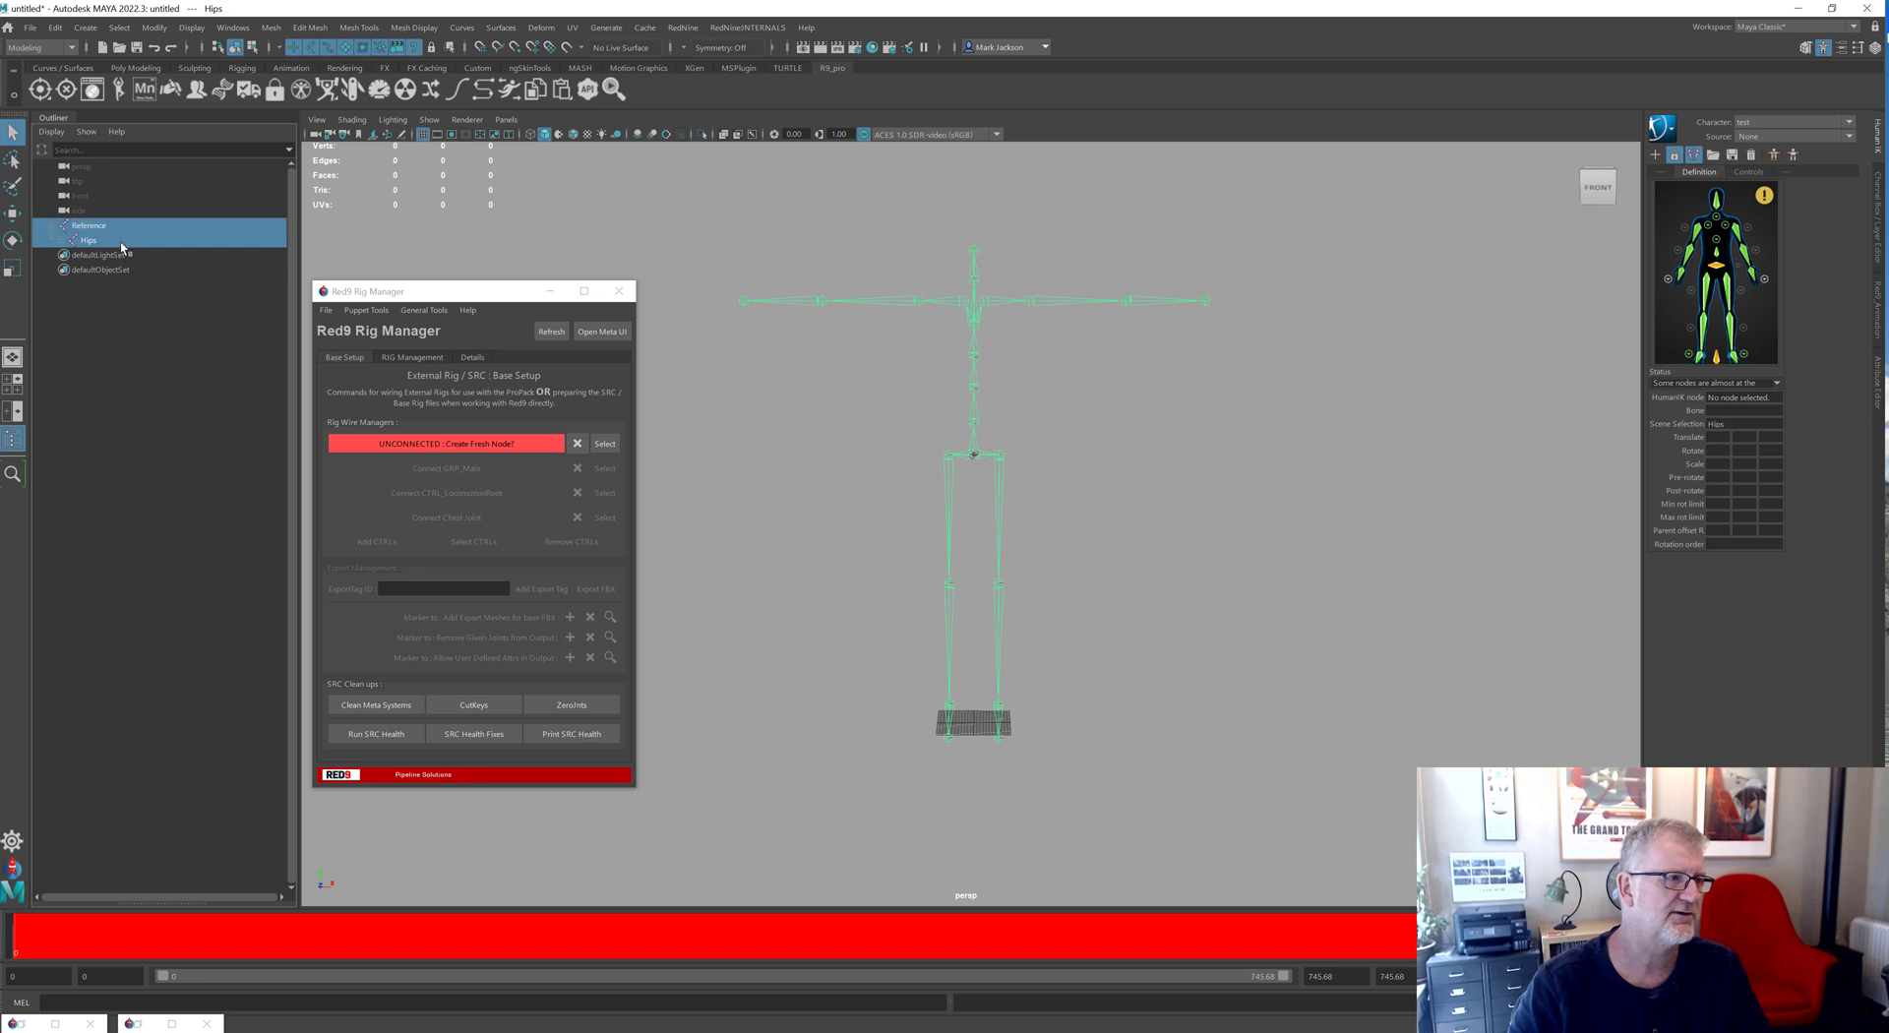
{"action": "left_click", "coordinate": [65, 120]}
{"action": "left_click_drag", "start_coordinate": [418, 292], "coordinate": [469, 300]}
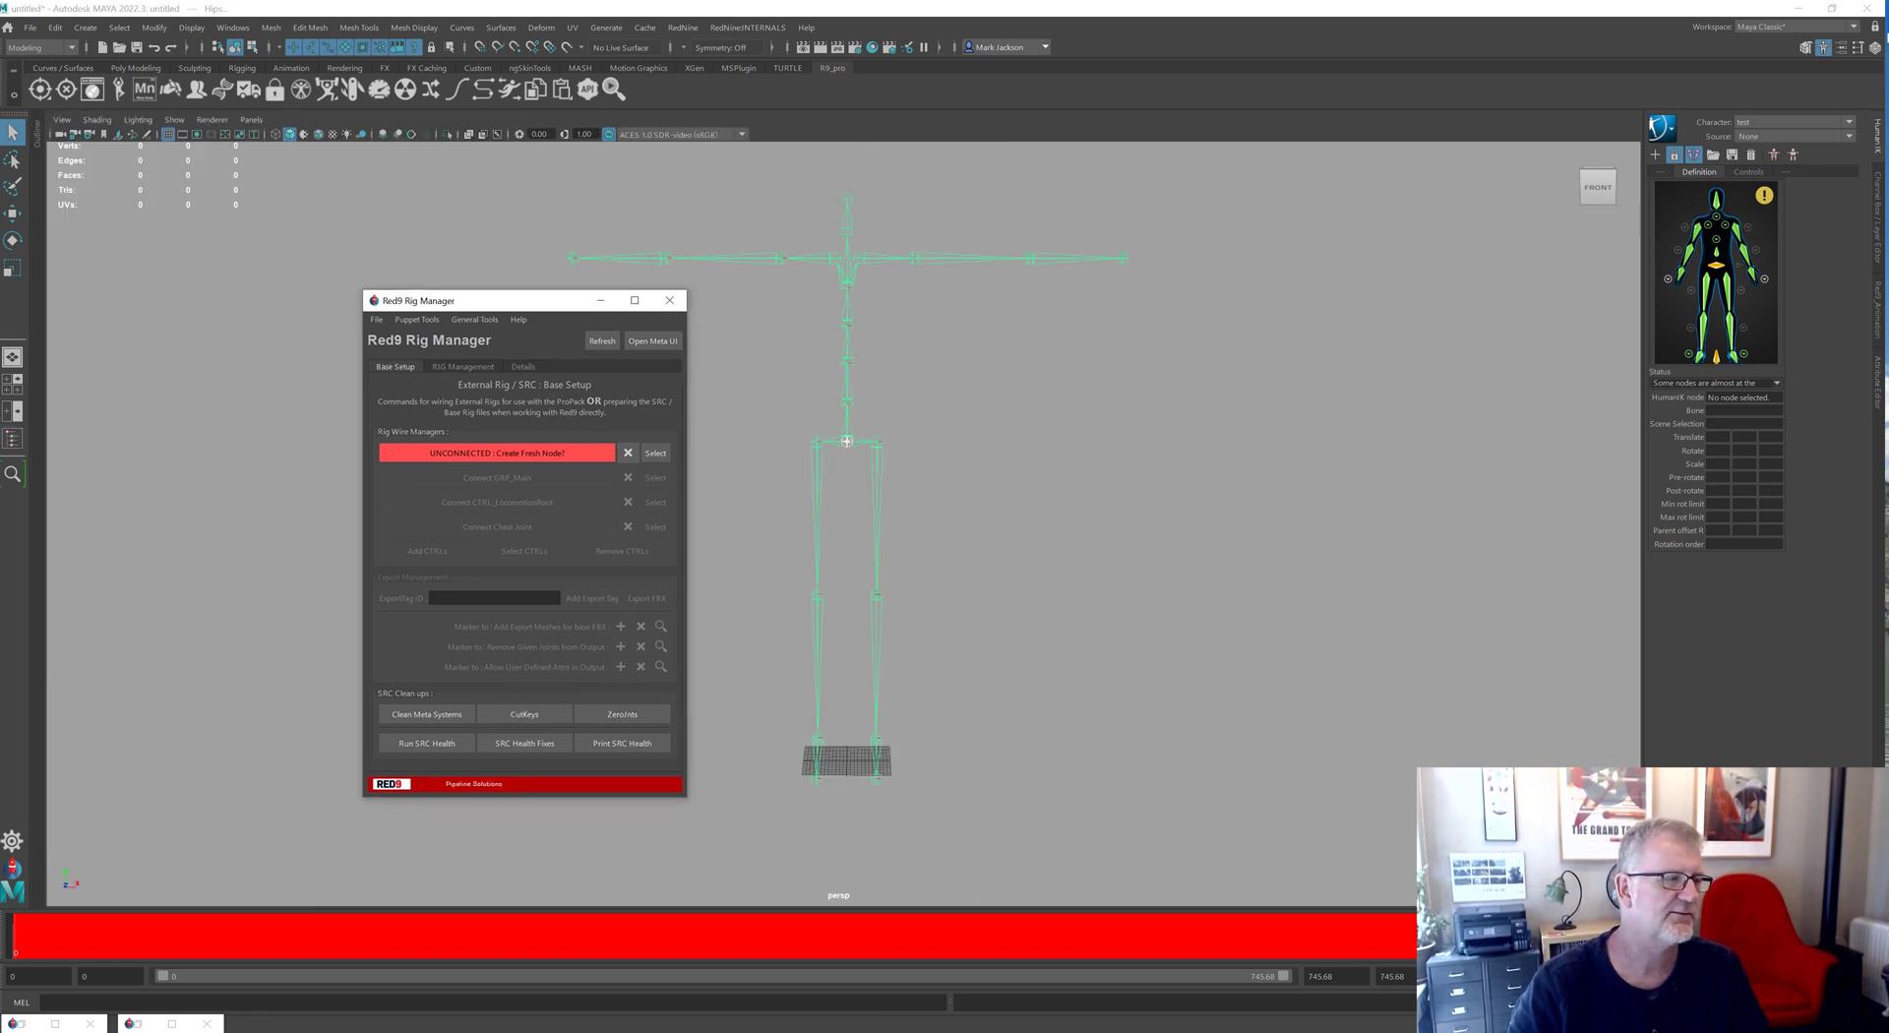
Open the Red9 Asset Browser and arrange it beside the Rig Manager
{"action": "left_click", "coordinate": [93, 91]}
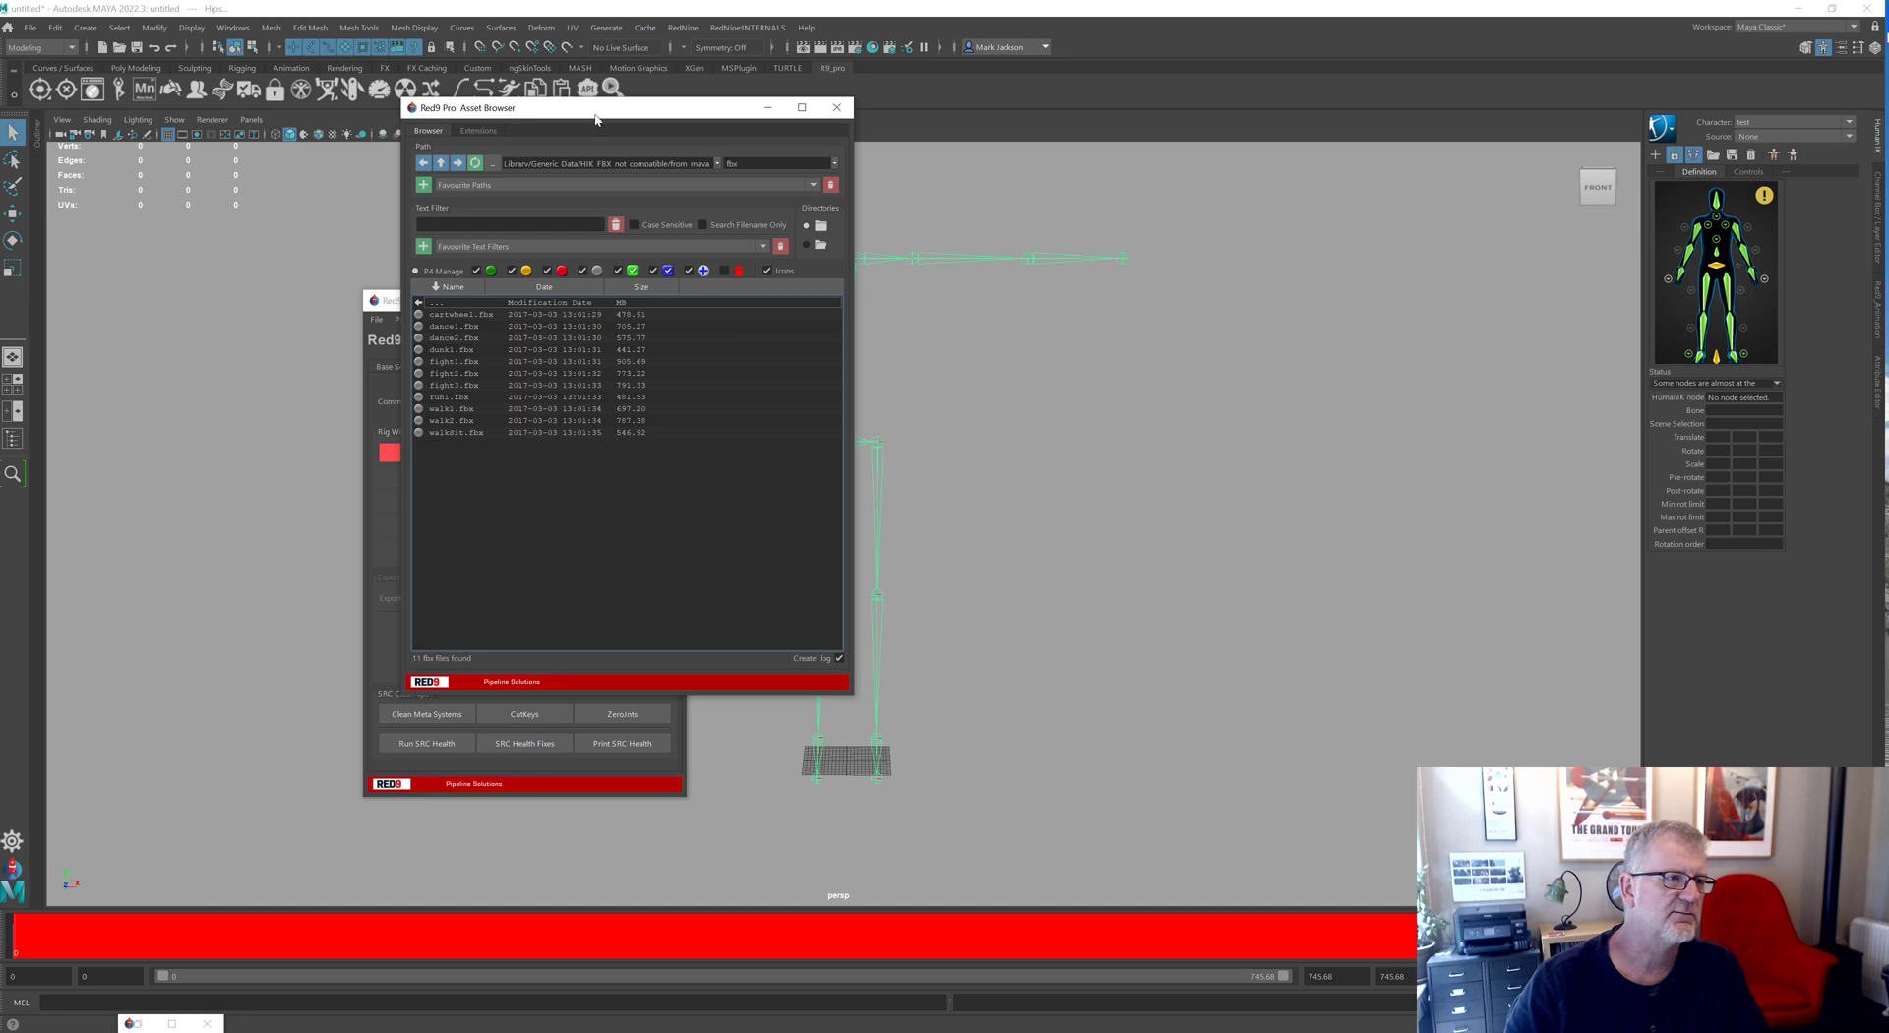
{"action": "left_click_drag", "start_coordinate": [387, 298], "coordinate": [61, 351]}
{"action": "left_click_drag", "start_coordinate": [582, 112], "coordinate": [605, 226]}
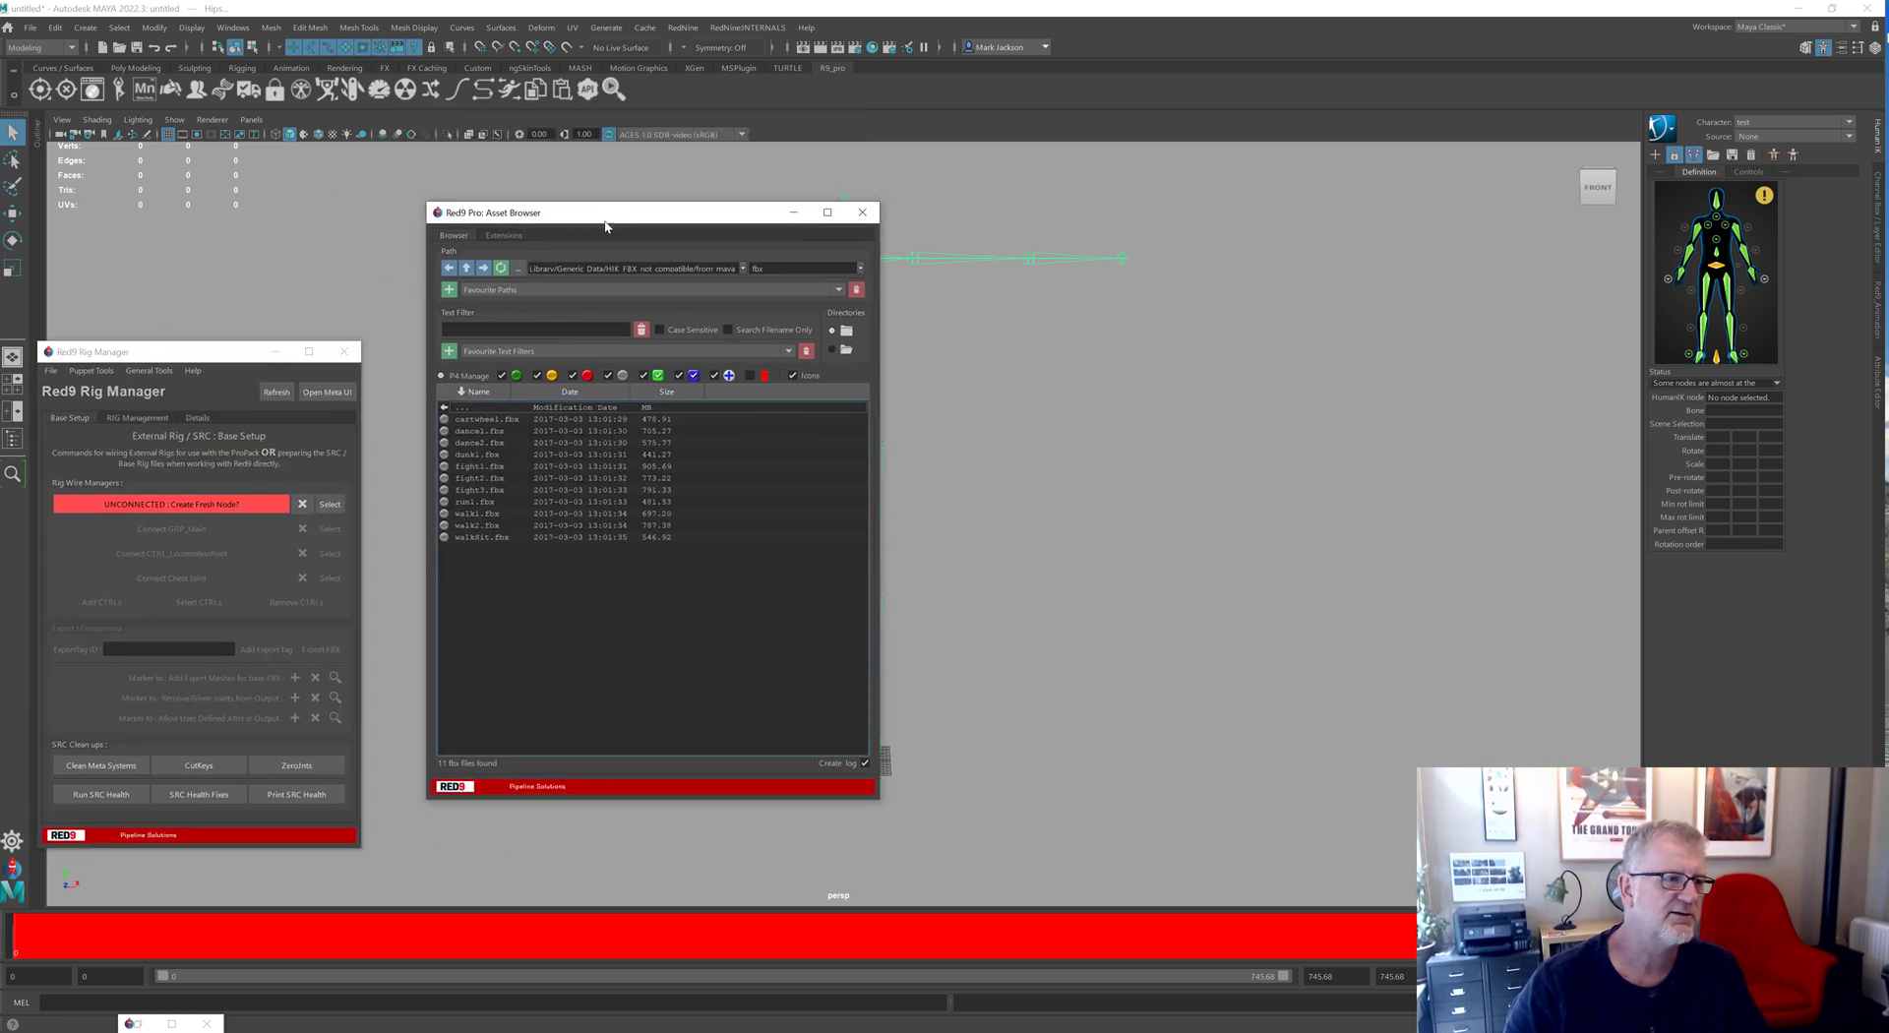
Select all FBX files in the browser, open HIK Create from TPose for them, and review its T-Pose file path
{"action": "left_click_drag", "start_coordinate": [531, 421], "coordinate": [536, 563]}
{"action": "right_click", "coordinate": [596, 473]}
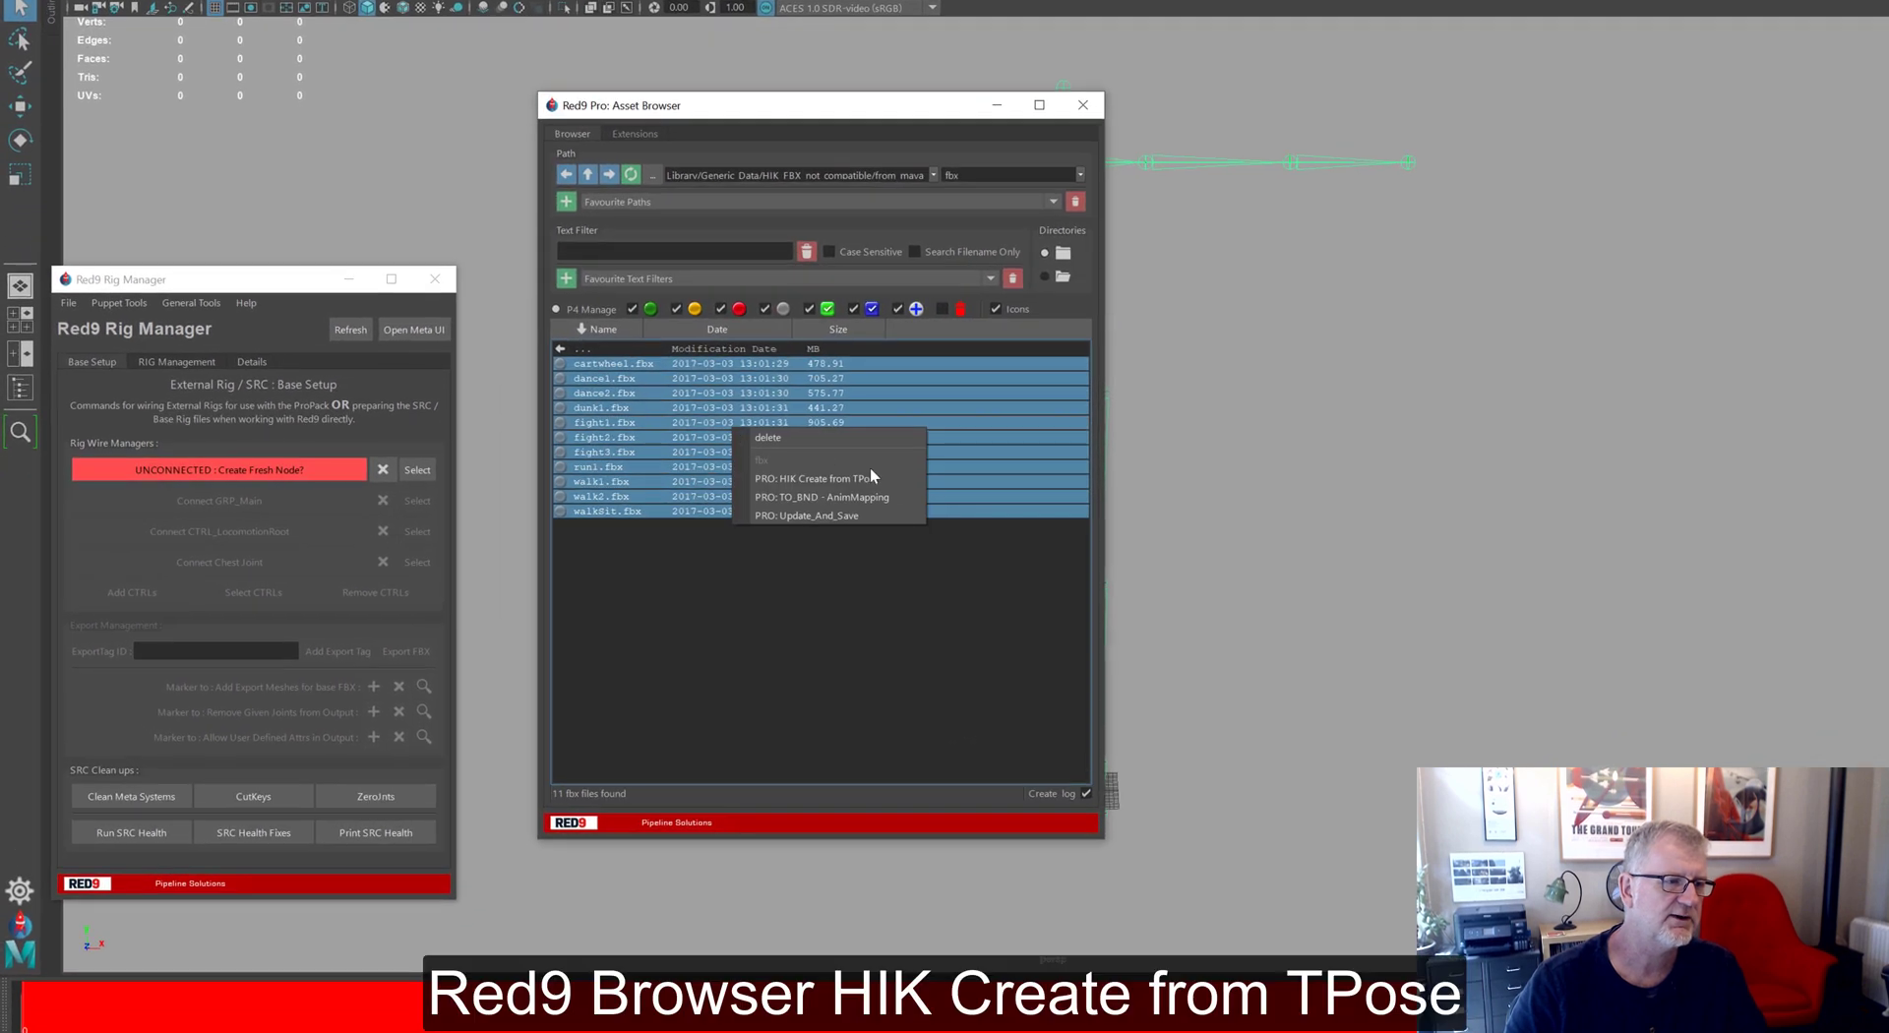
{"action": "left_click", "coordinate": [880, 521]}
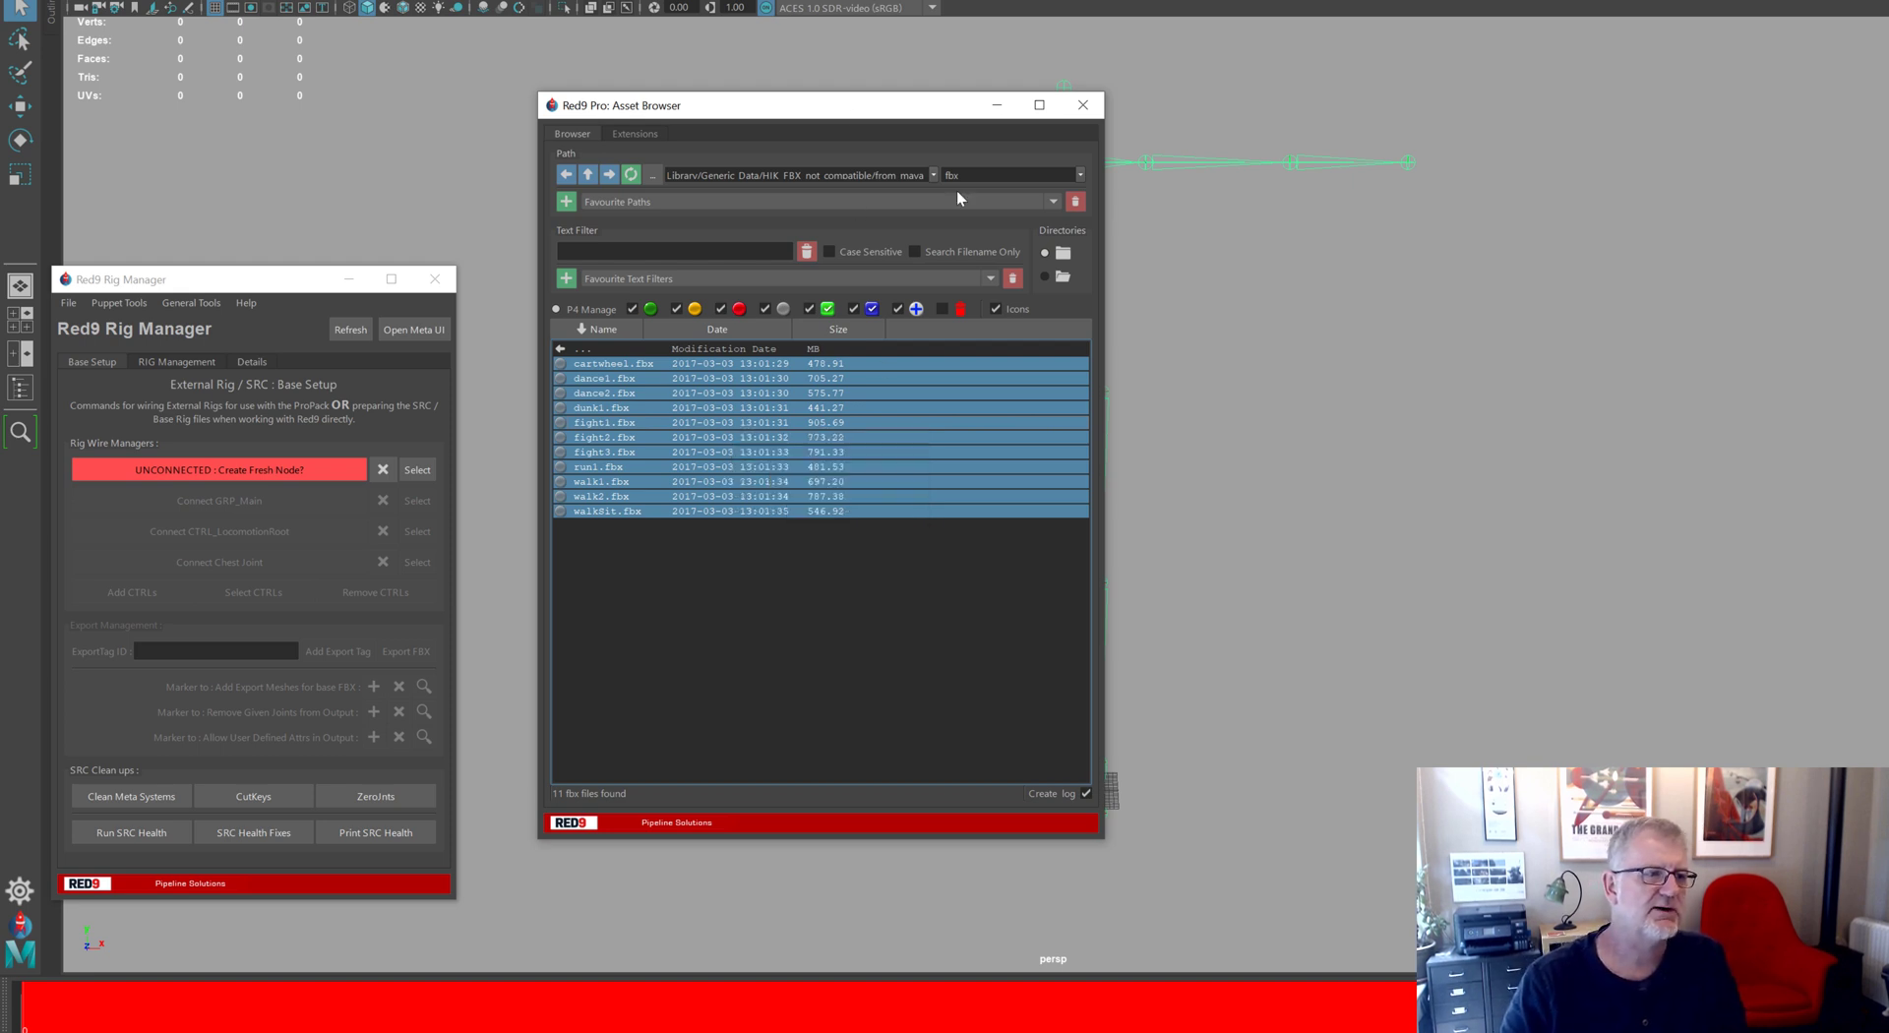
{"action": "right_click", "coordinate": [761, 392]}
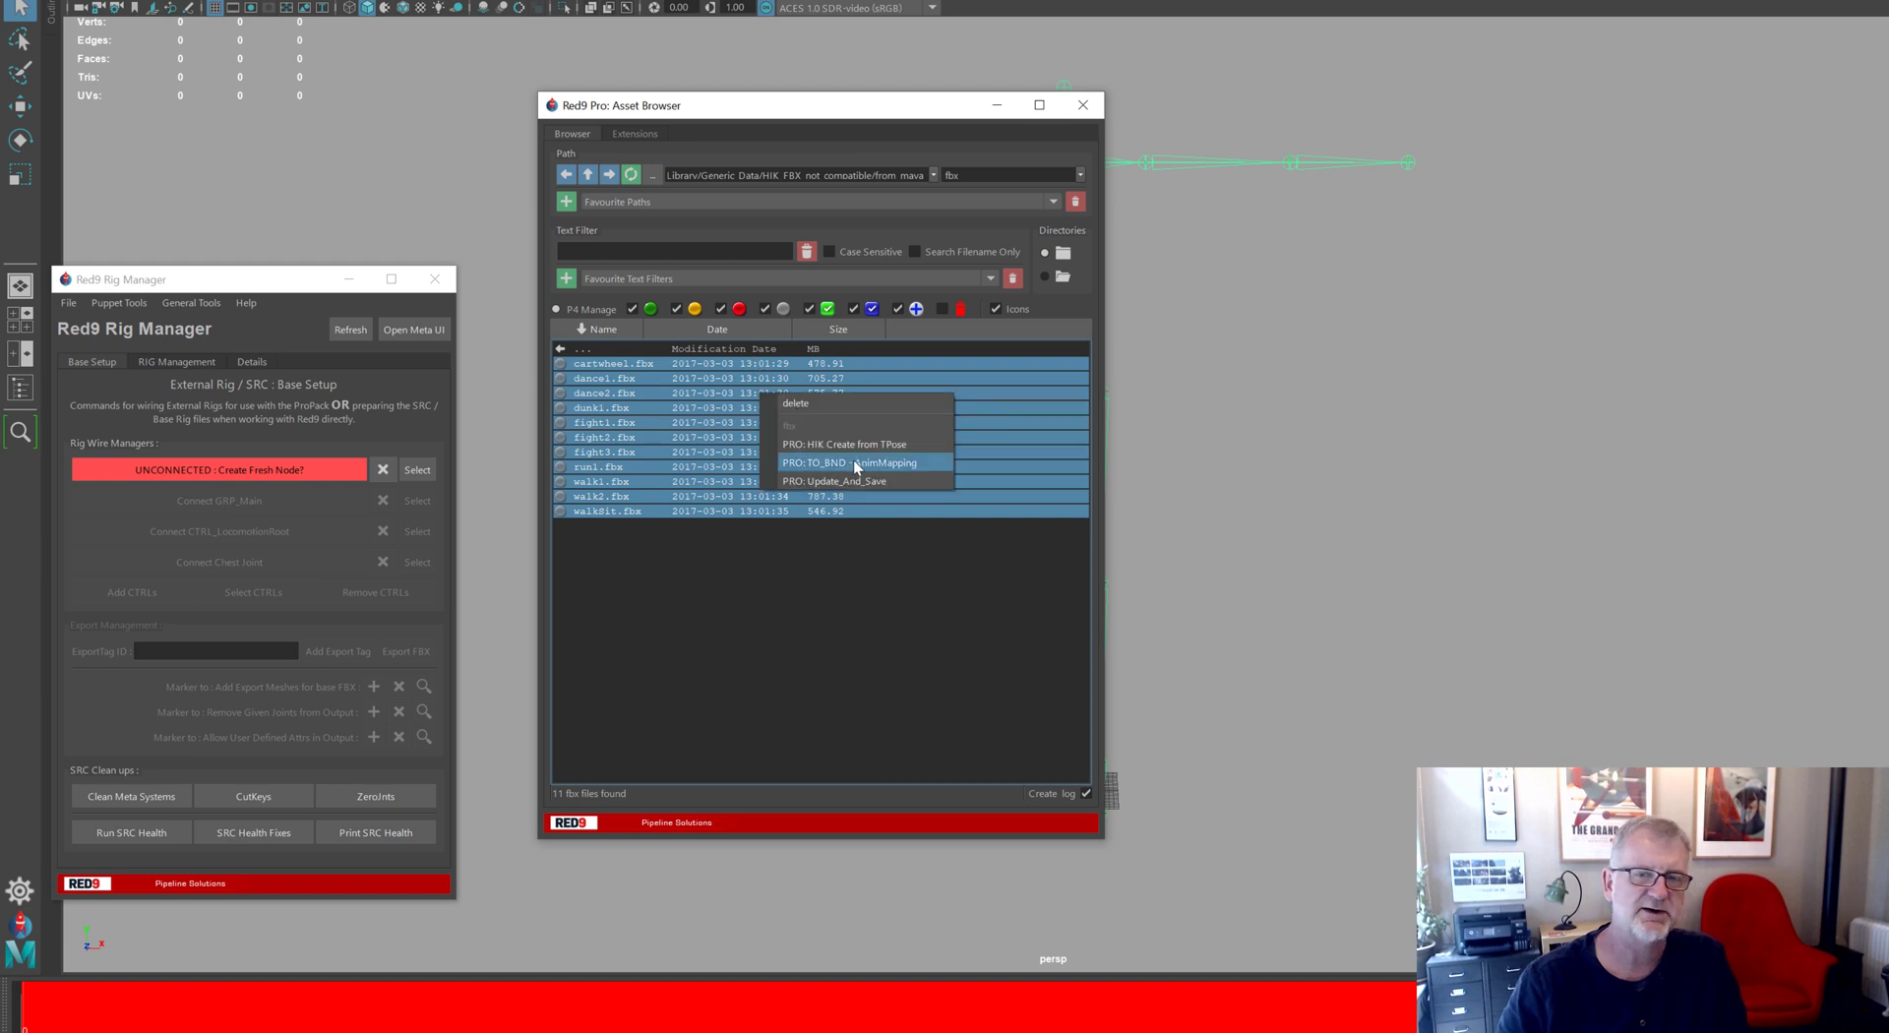
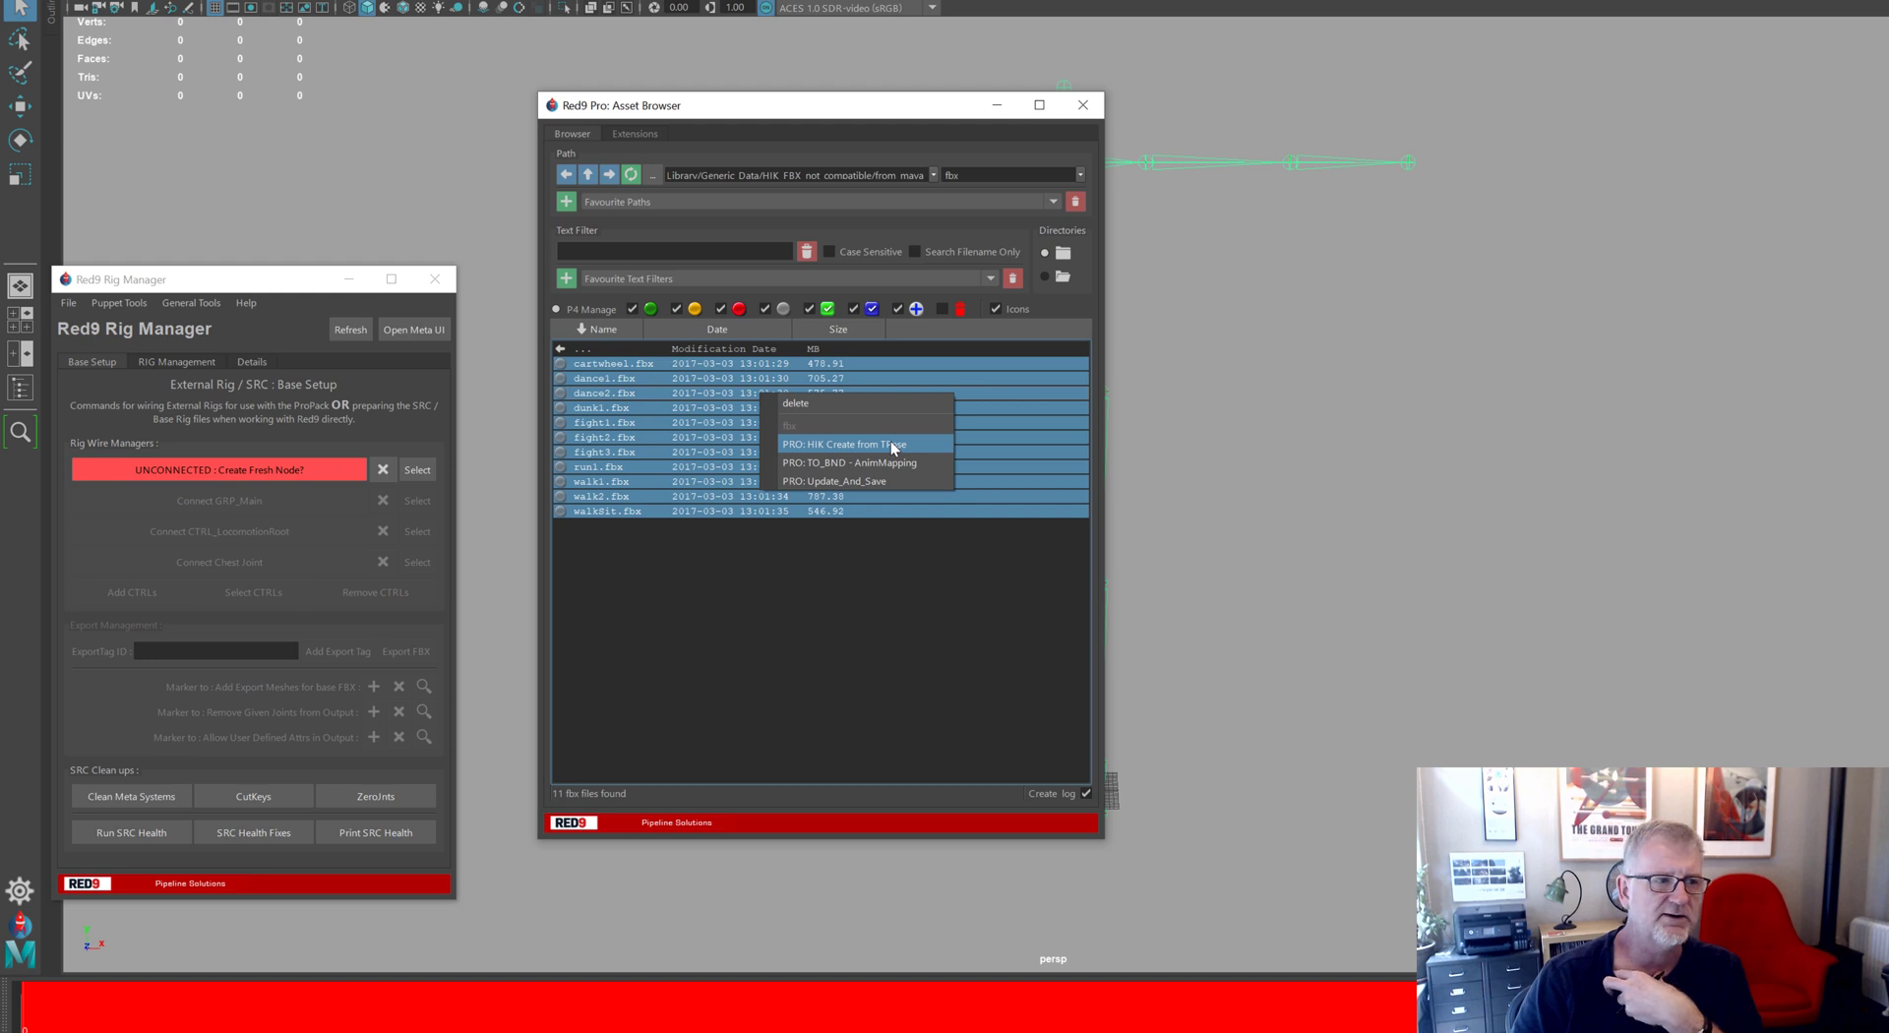
{"action": "left_click_drag", "start_coordinate": [1297, 478], "coordinate": [1325, 345]}
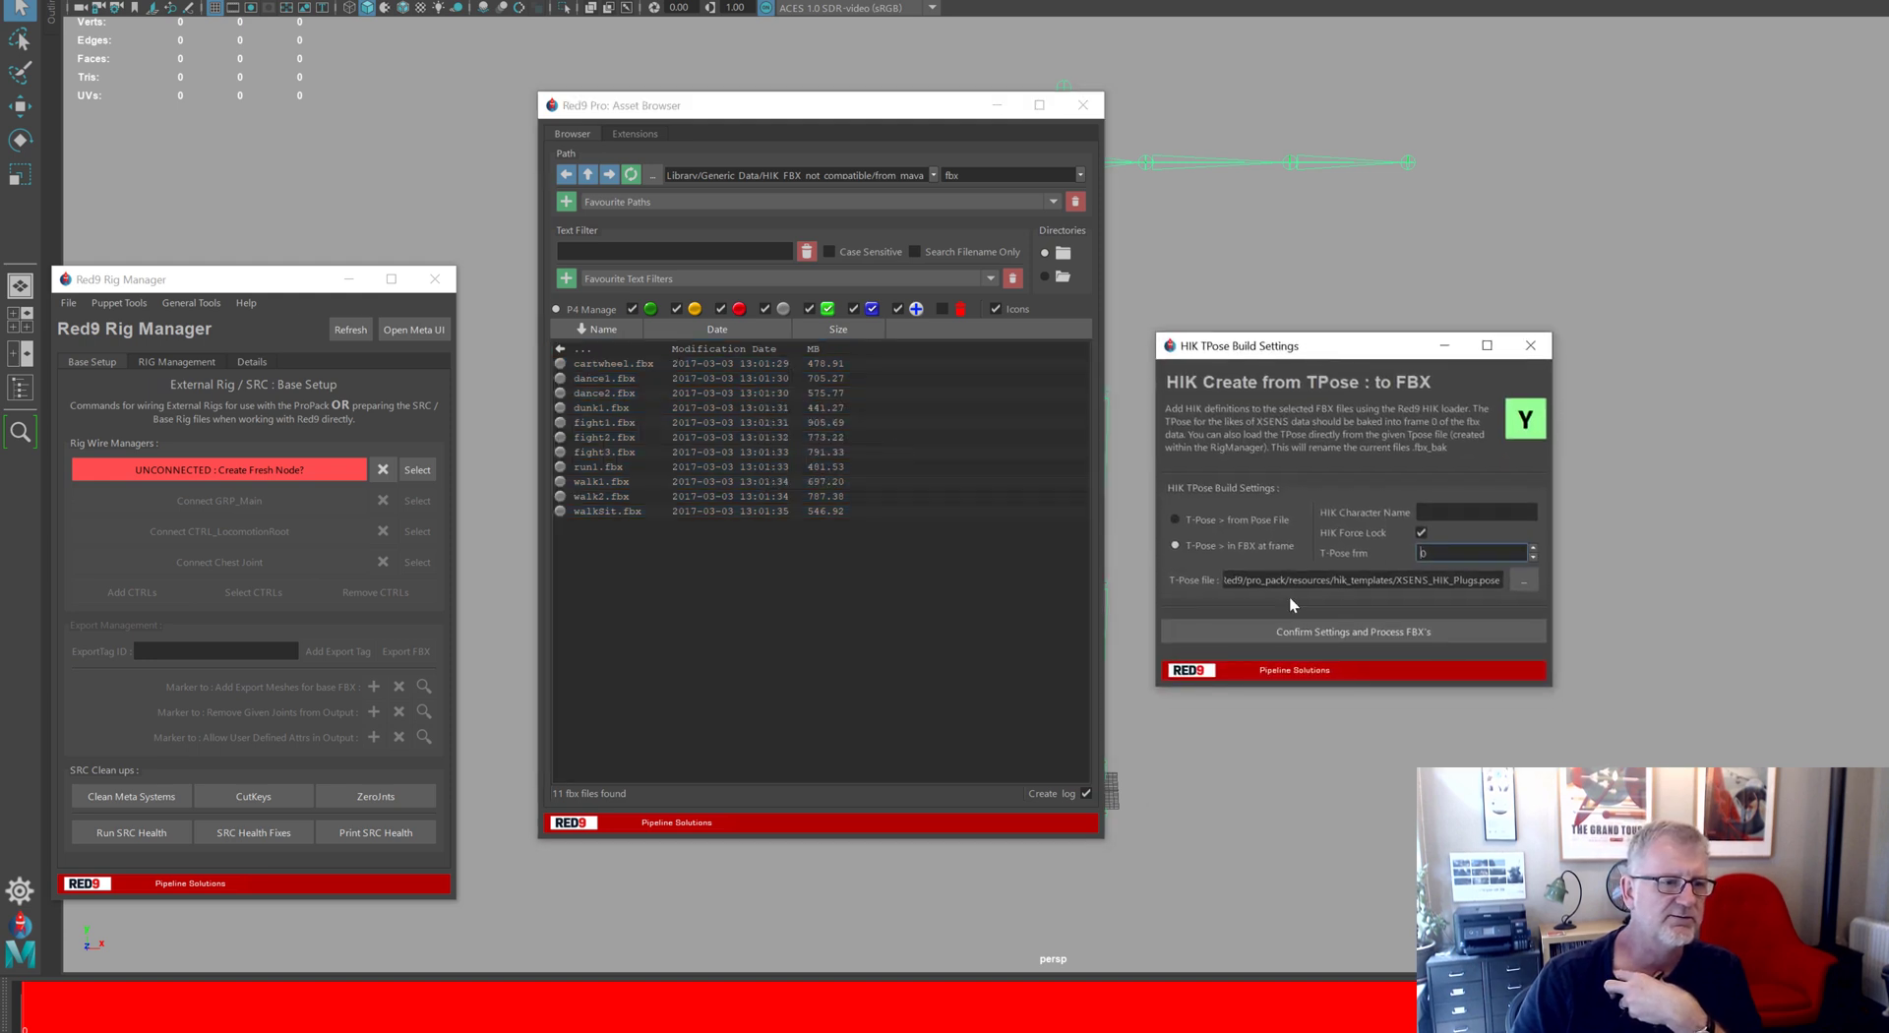
{"action": "left_click_drag", "start_coordinate": [1381, 580], "coordinate": [1465, 580]}
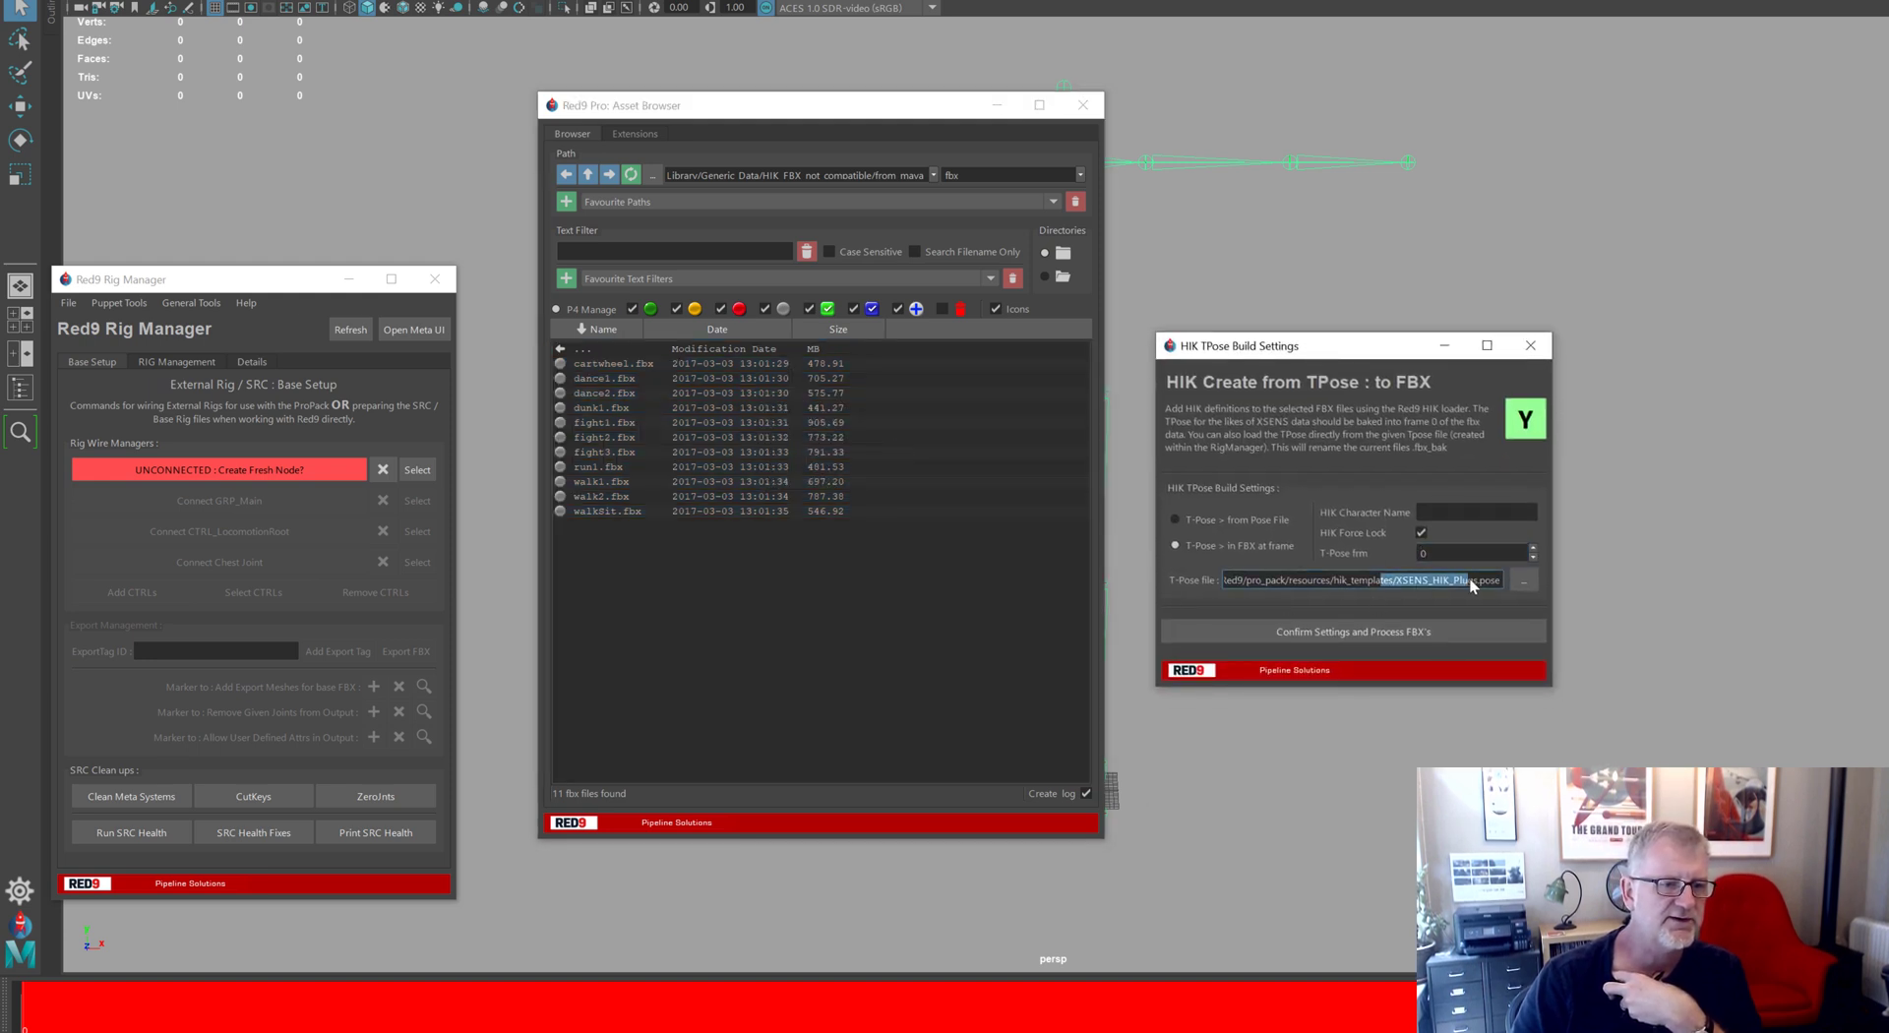
Review the Puppet Tools commands and compare the two T-Pose source options, keeping T-Pose in FBX at frame
{"action": "left_click", "coordinate": [119, 302]}
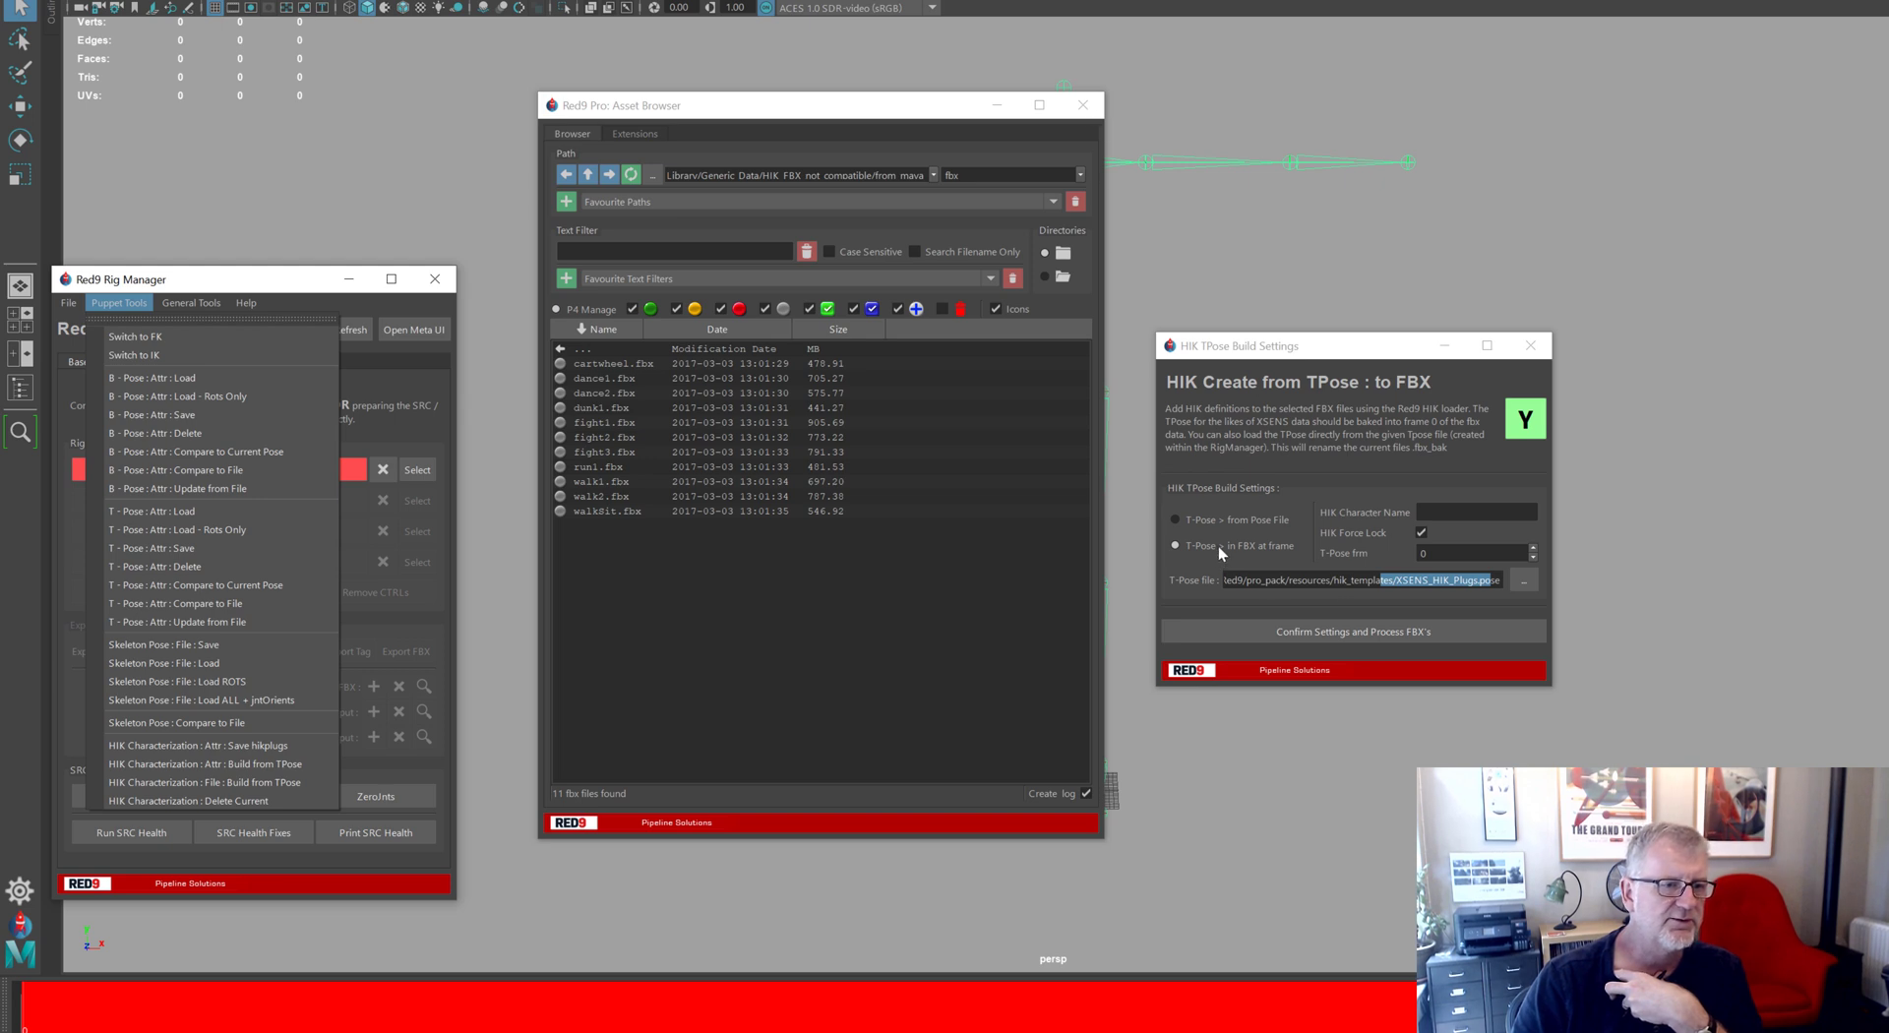
{"action": "left_click", "coordinate": [1244, 520]}
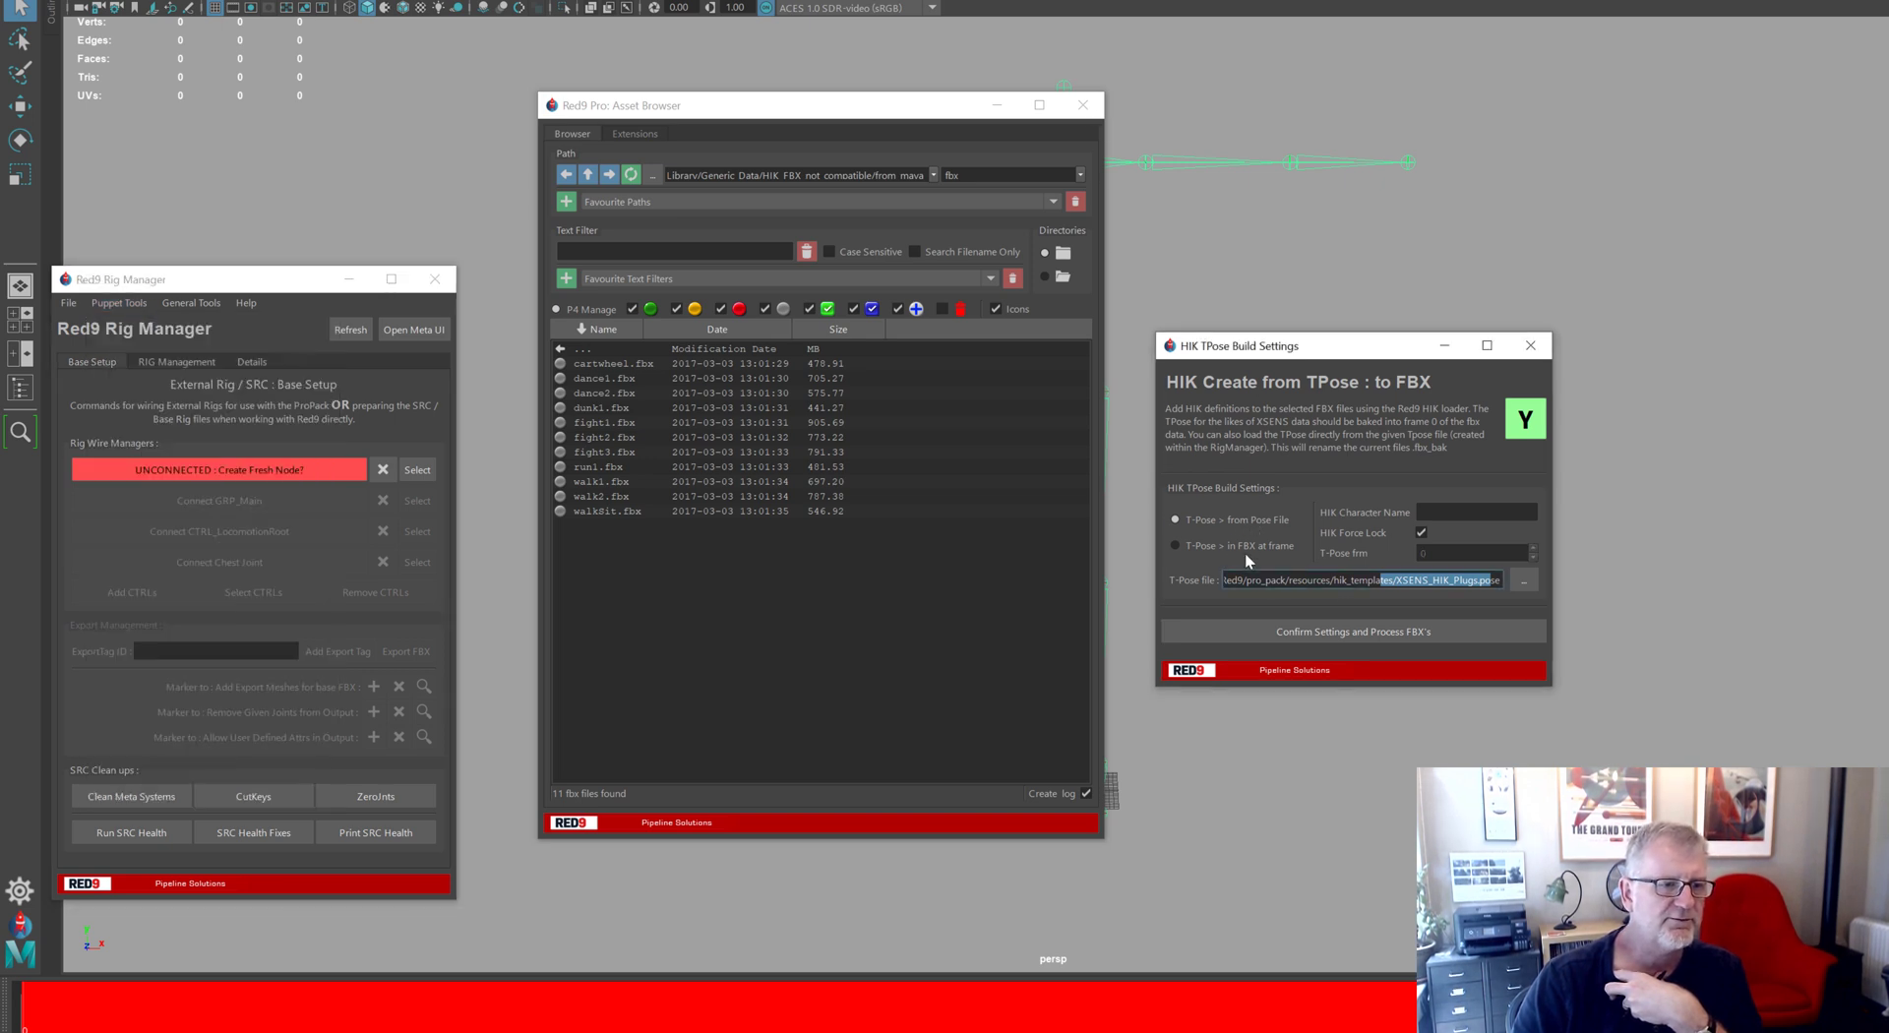
{"action": "left_click", "coordinate": [1253, 549]}
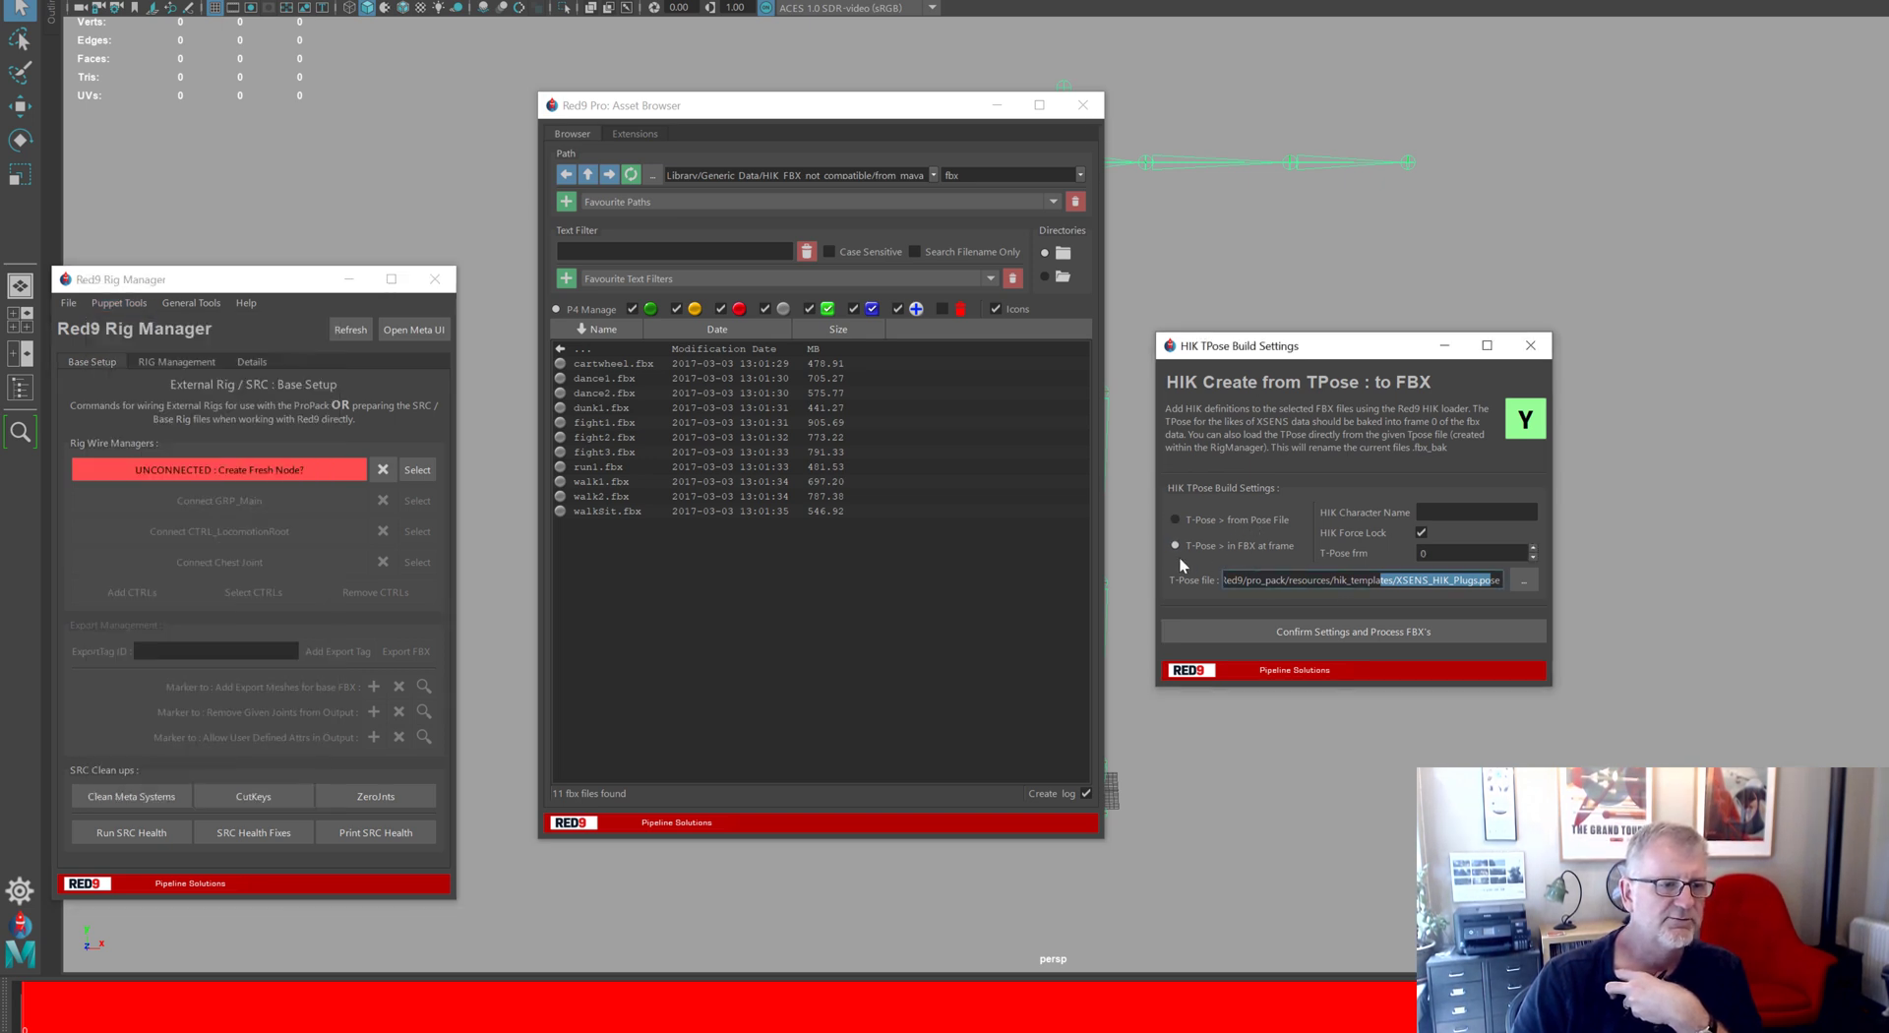
Enter XSENS as the HIK character name and check the T-Pose frame in the HIK build settings
{"action": "left_click", "coordinate": [1454, 513]}
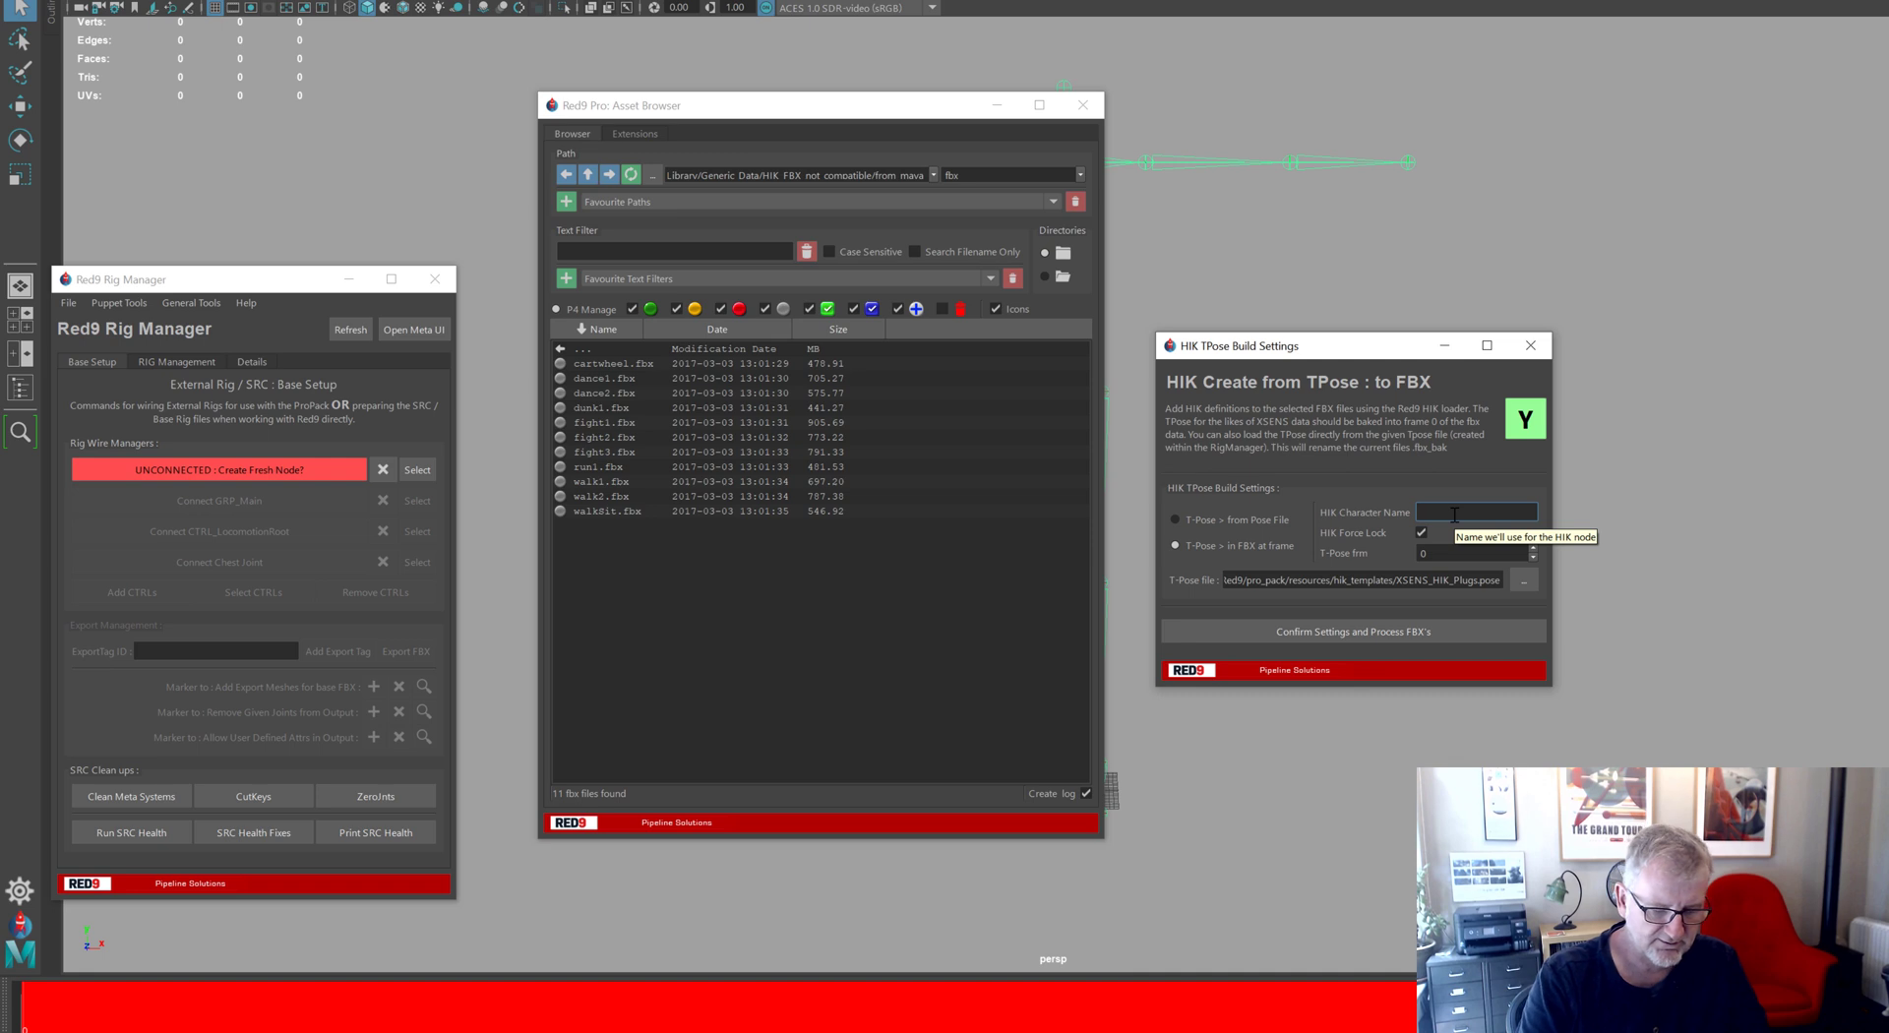
{"action": "key", "text": "Caps_Lock"}
{"action": "key", "text": "e"}
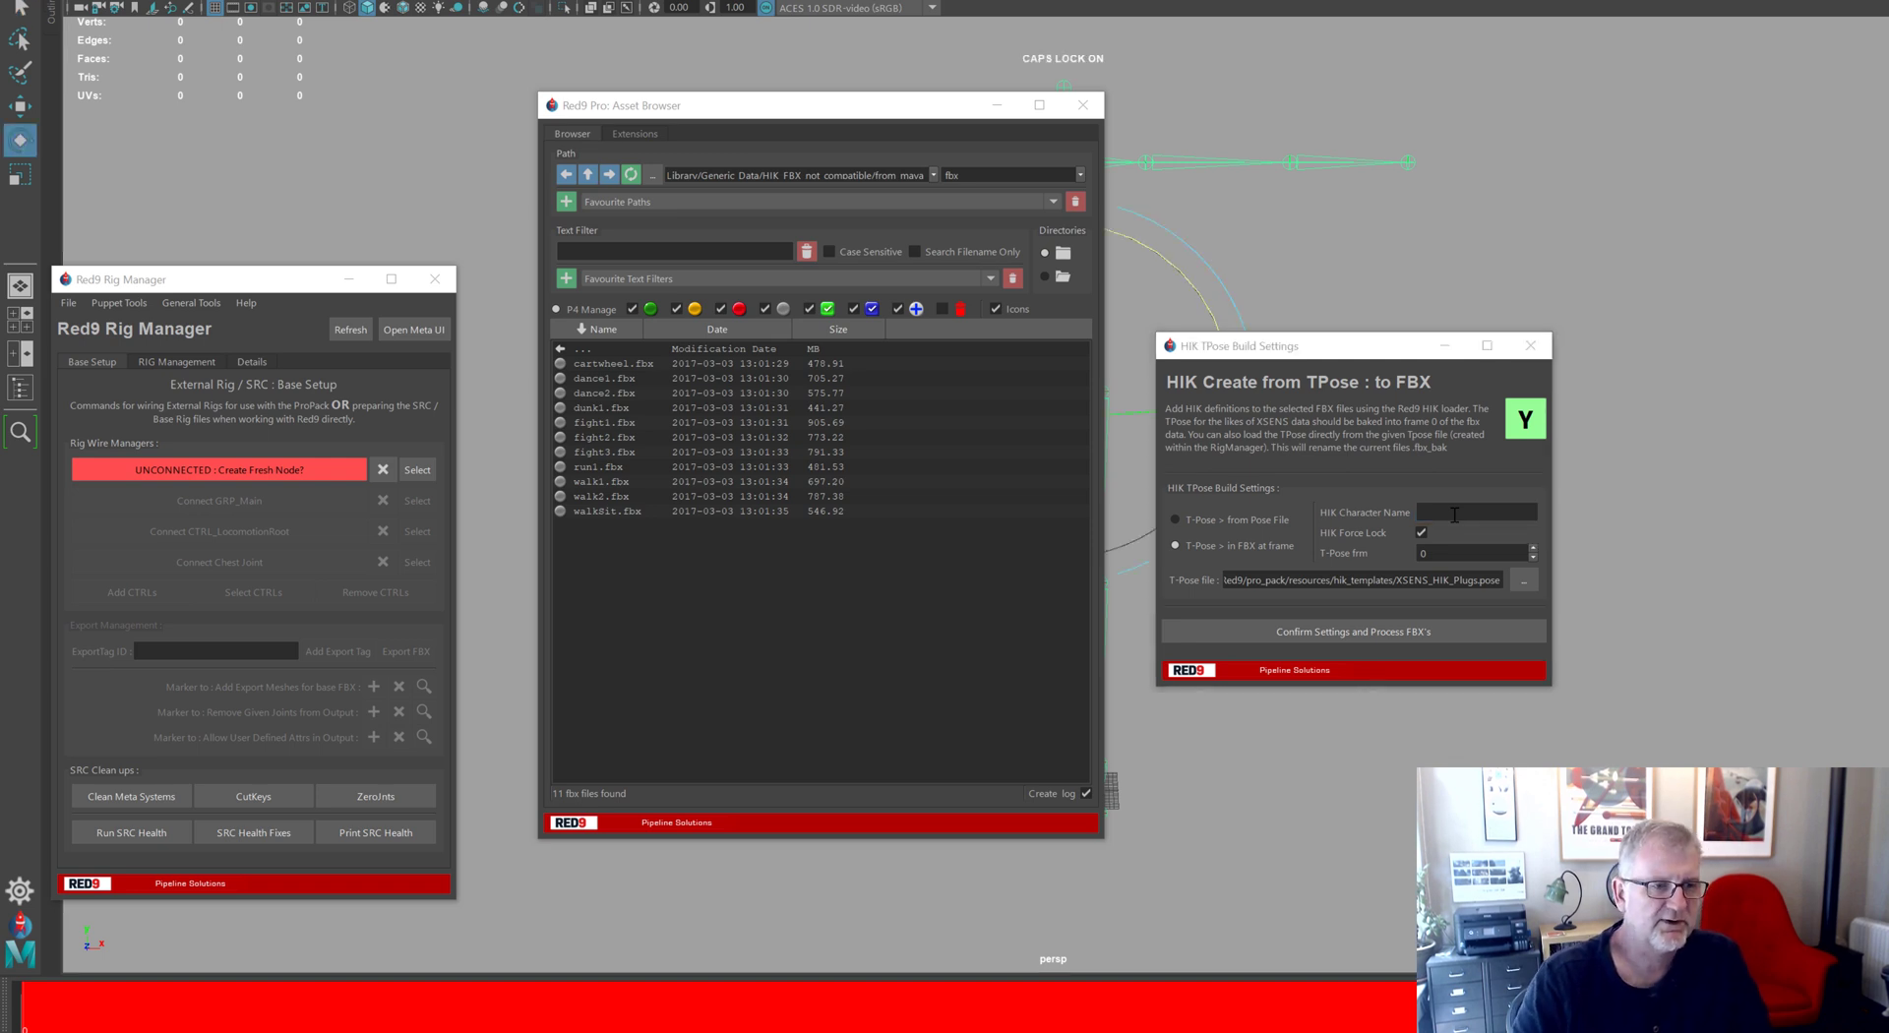
{"action": "left_click", "coordinate": [1454, 515]}
{"action": "type", "text": "XSENS"}
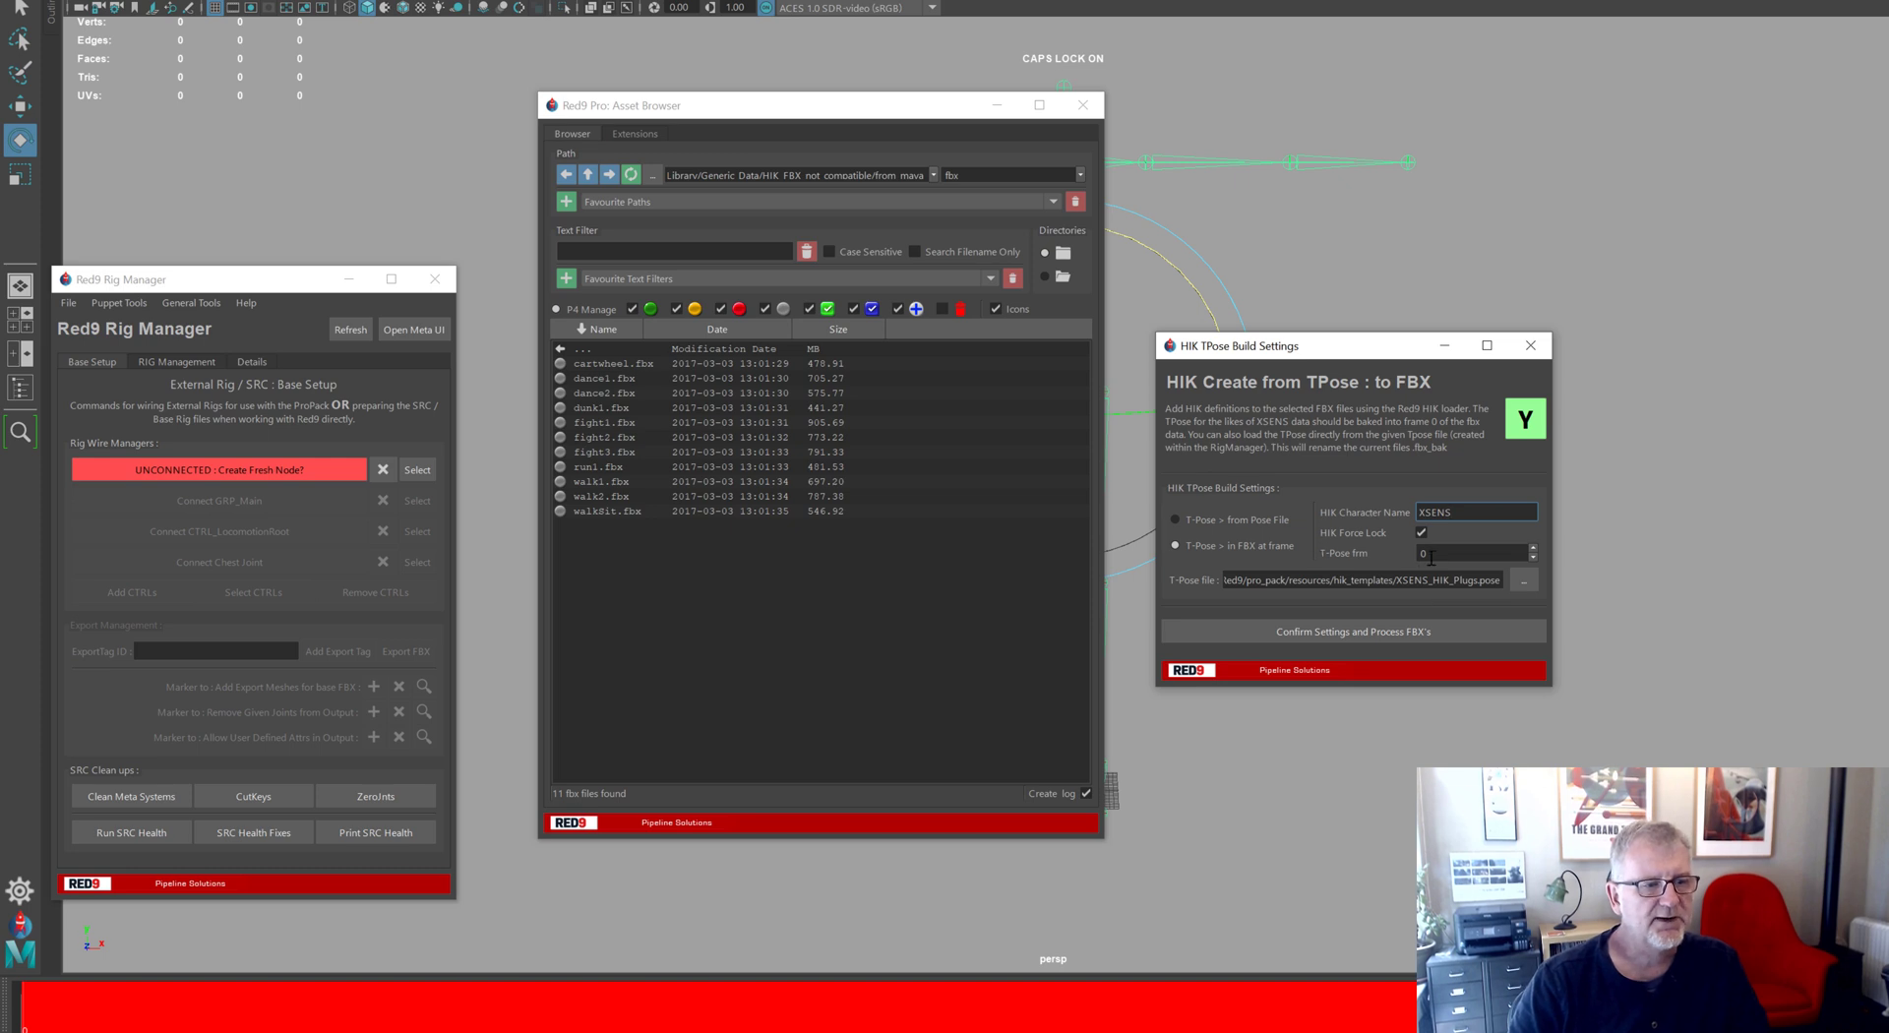
{"action": "left_click", "coordinate": [1444, 552]}
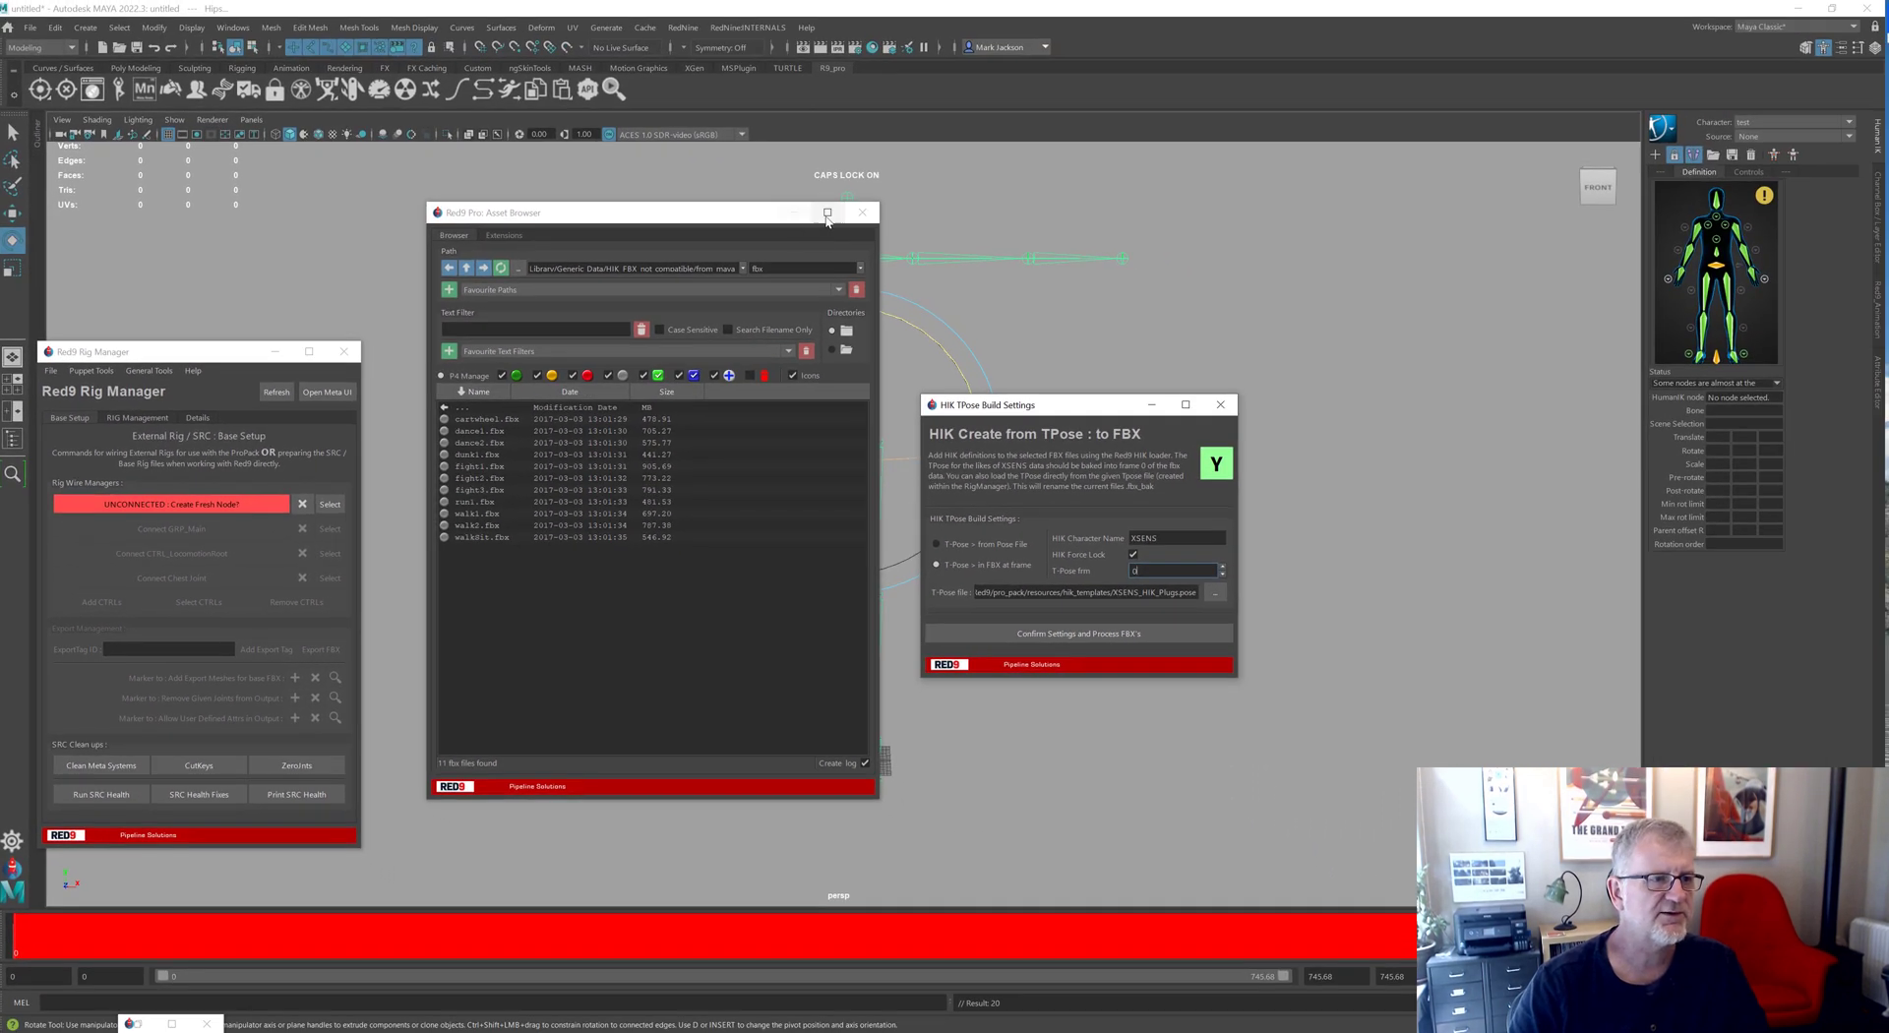
Close the Asset Browser and the Rig Manager, leaving the HIK build settings open
{"action": "left_click", "coordinate": [862, 213]}
{"action": "left_click", "coordinate": [344, 351]}
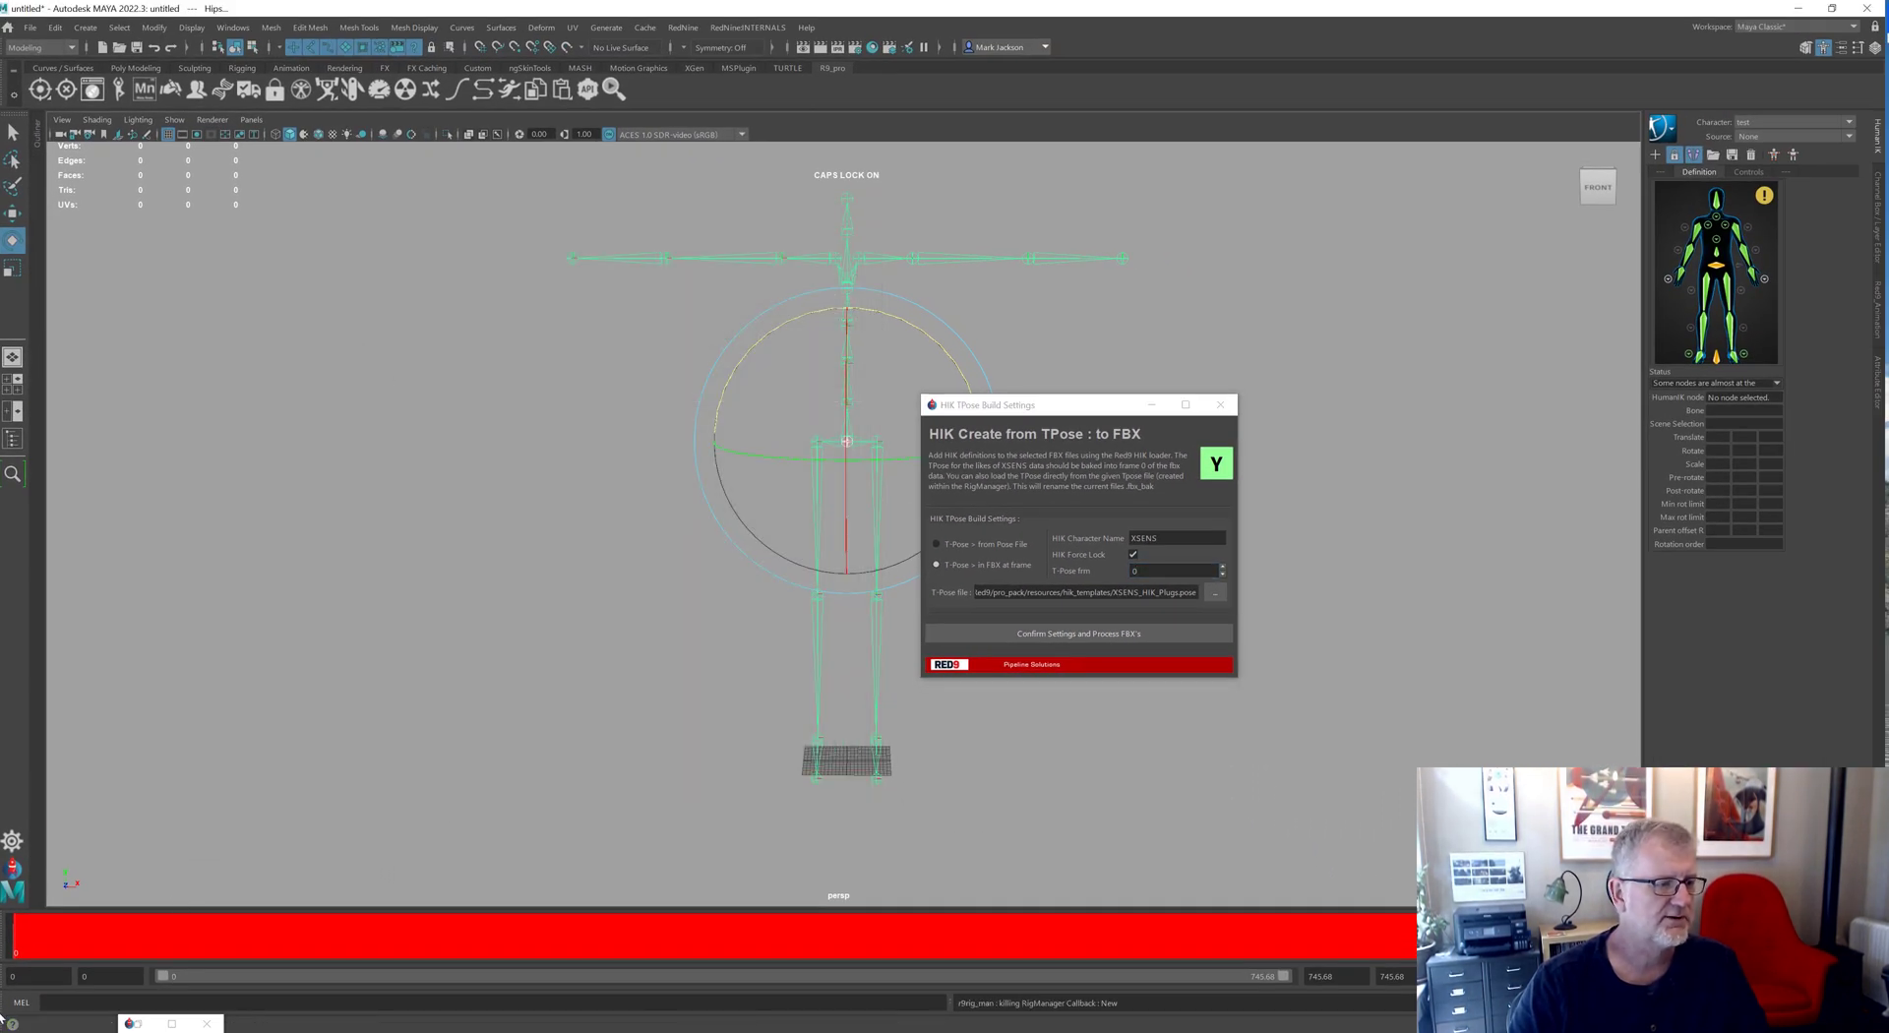
{"action": "left_click_drag", "start_coordinate": [44, 954], "coordinate": [2, 917]}
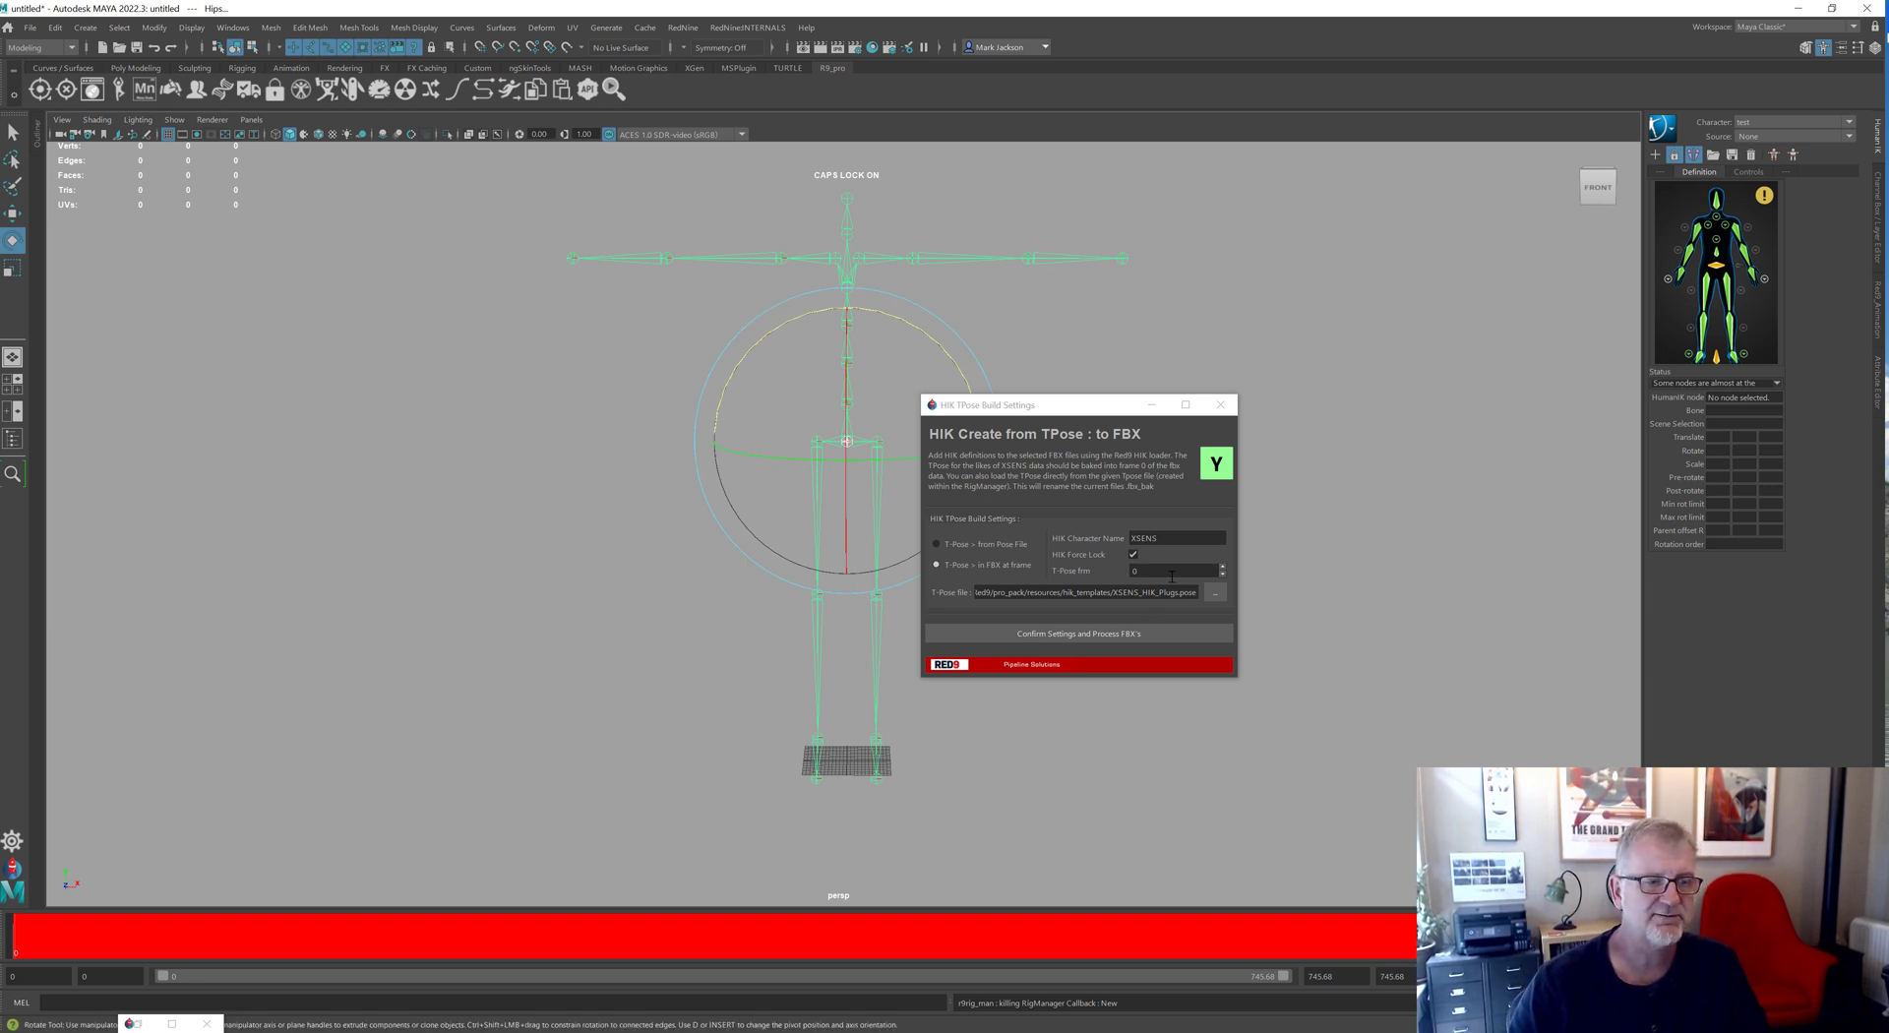
{"action": "left_click", "coordinate": [94, 946]}
{"action": "key", "text": "alt+shift+v"}
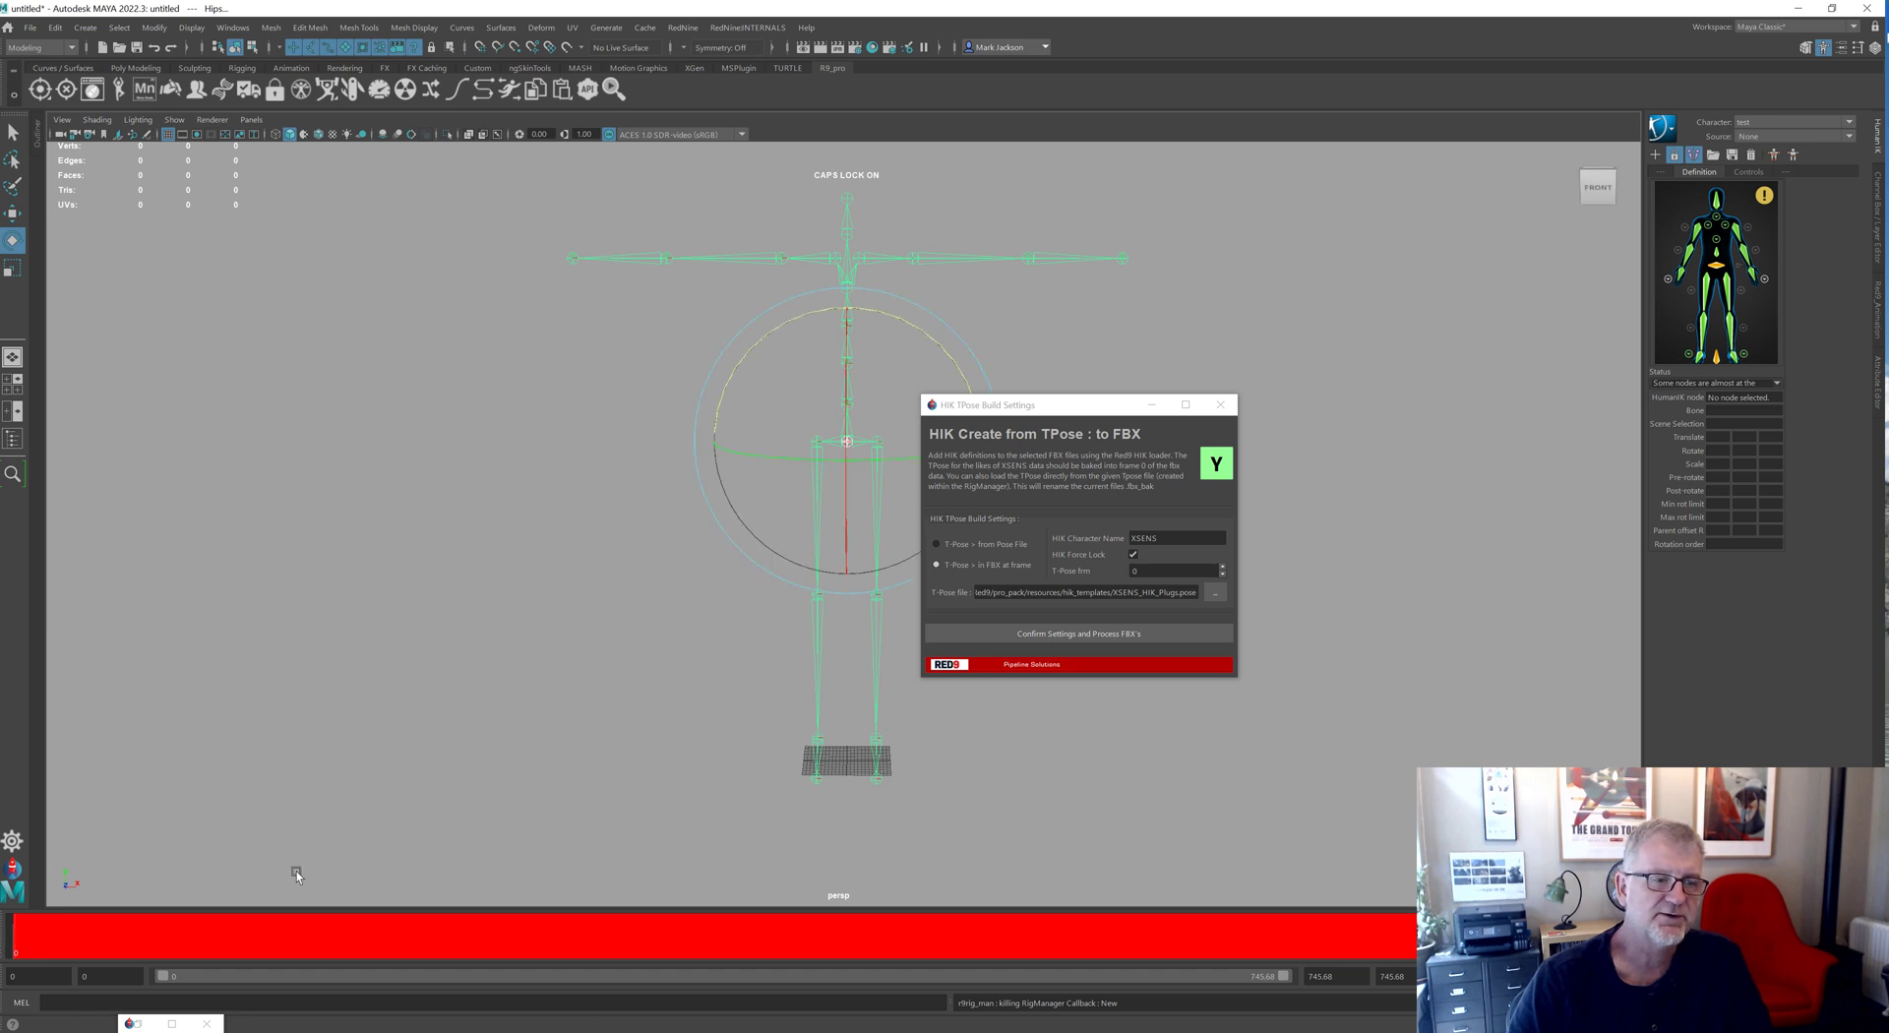
Review the T-Pose file, frame and source in the HIK build settings, and close the dialog without processing
{"action": "left_click", "coordinate": [1118, 594]}
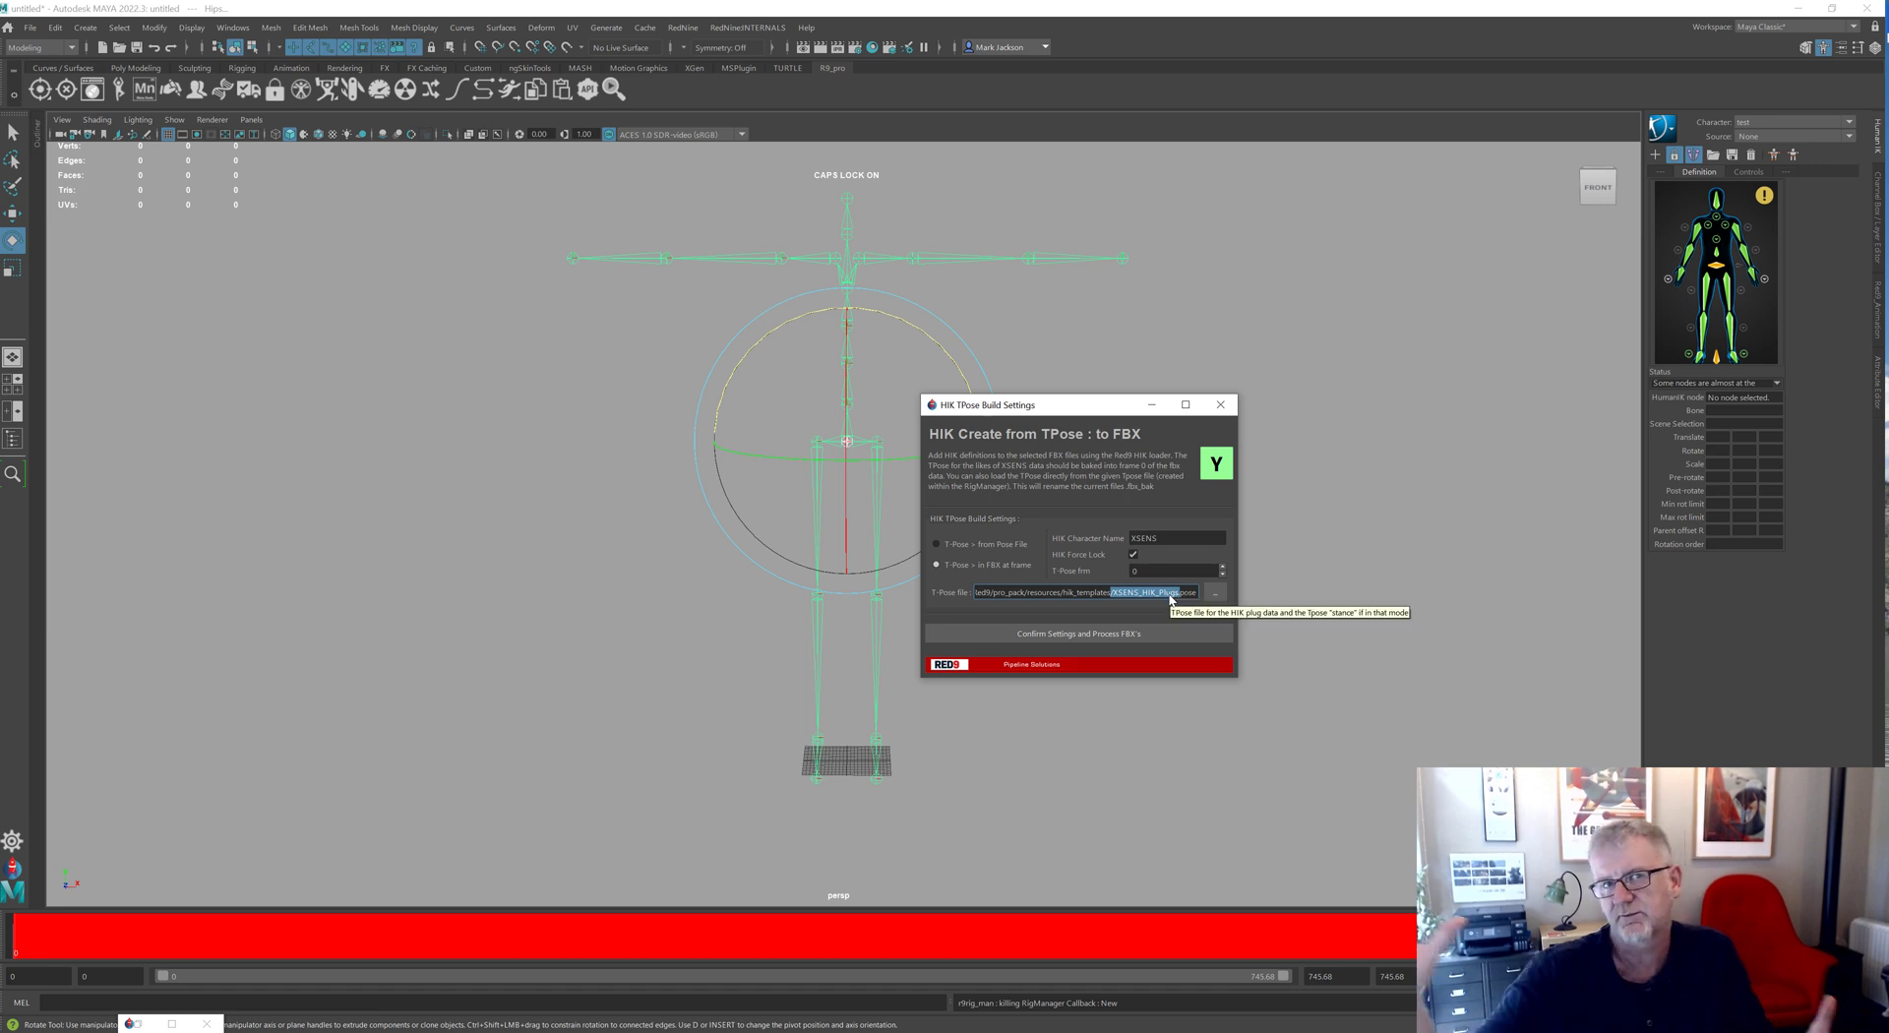
{"action": "left_click", "coordinate": [1174, 572]}
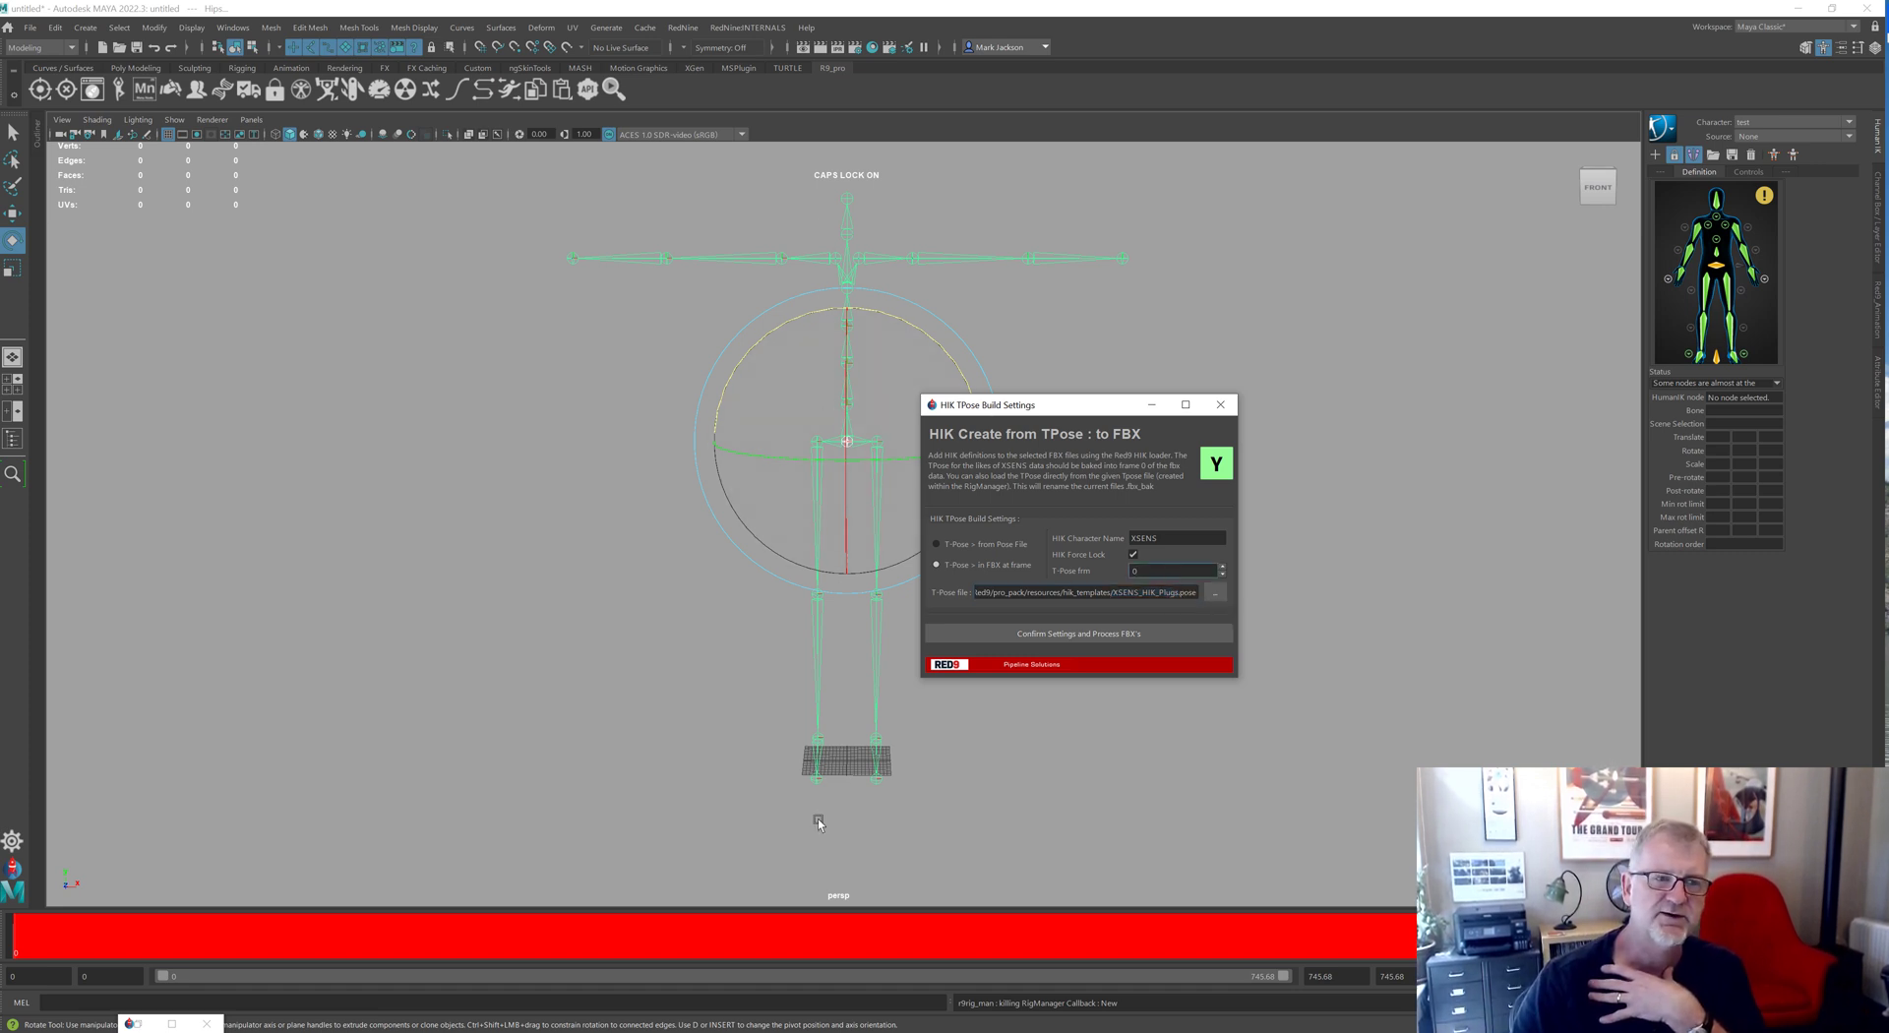
{"action": "left_click", "coordinate": [981, 547]}
{"action": "left_click", "coordinate": [984, 563]}
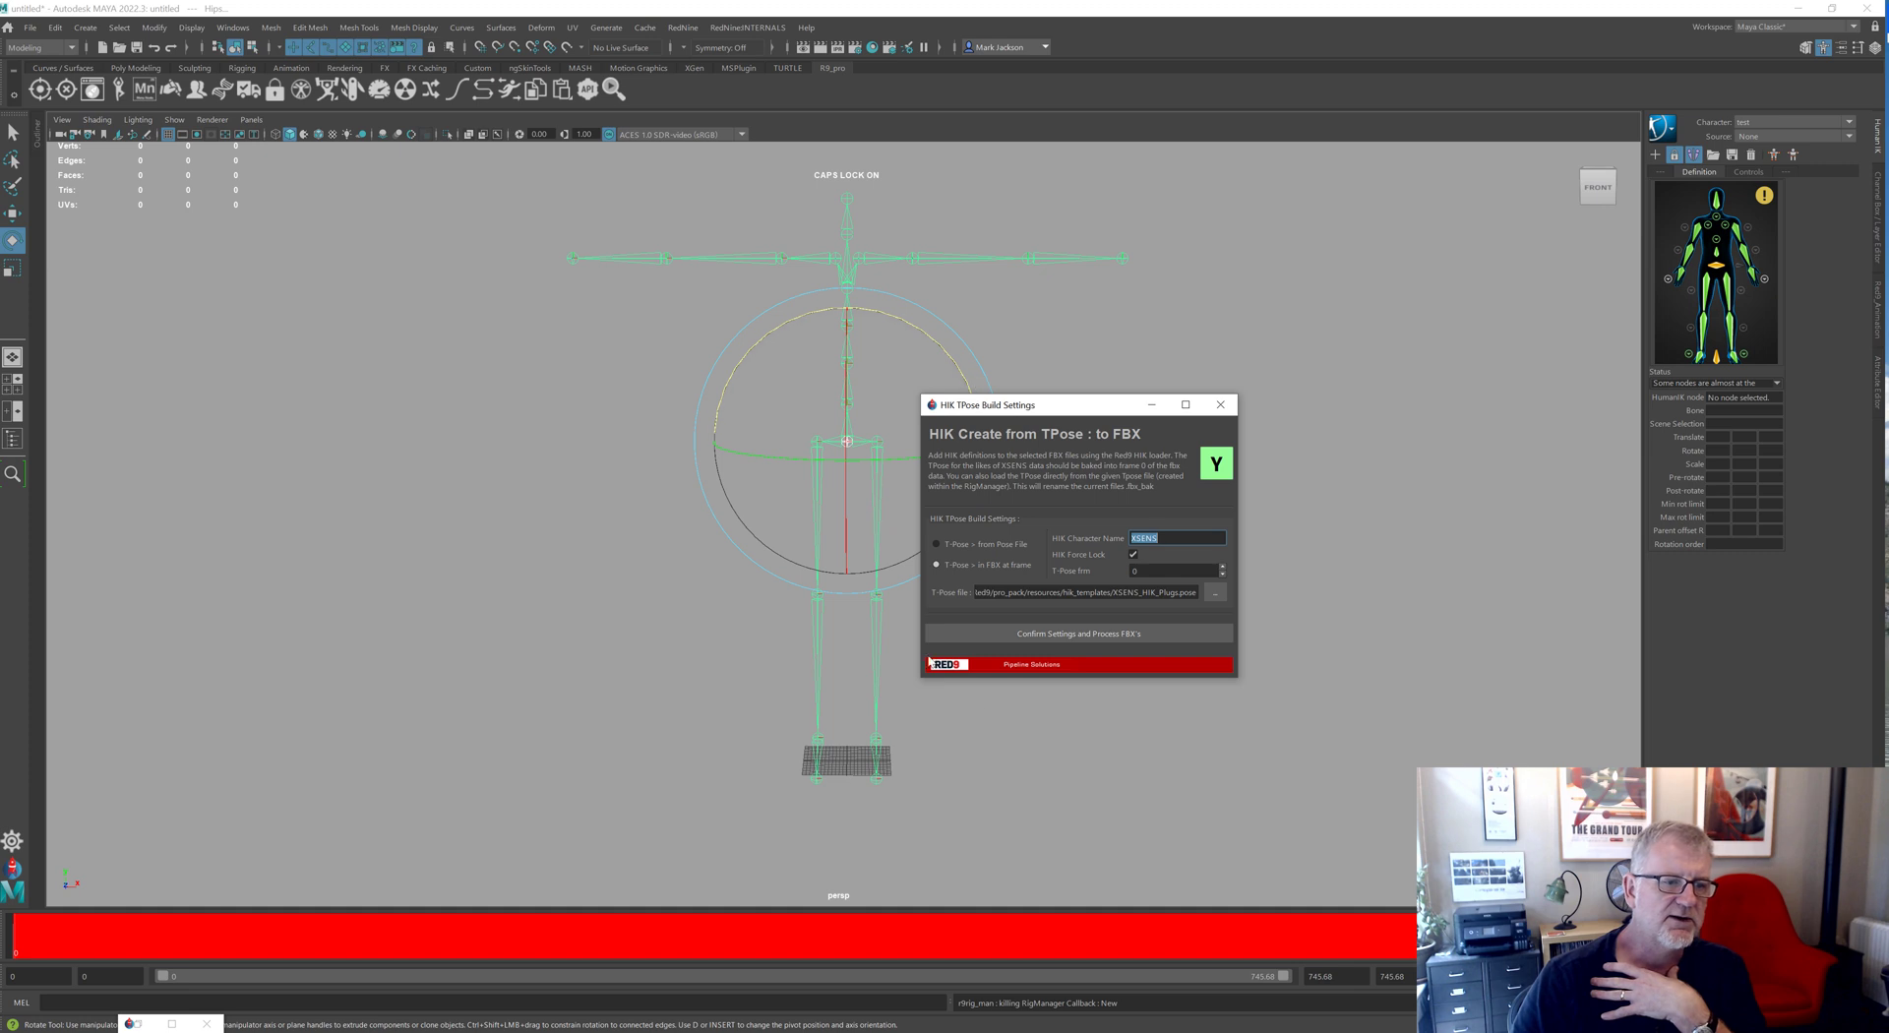
{"action": "left_click", "coordinate": [1226, 407]}
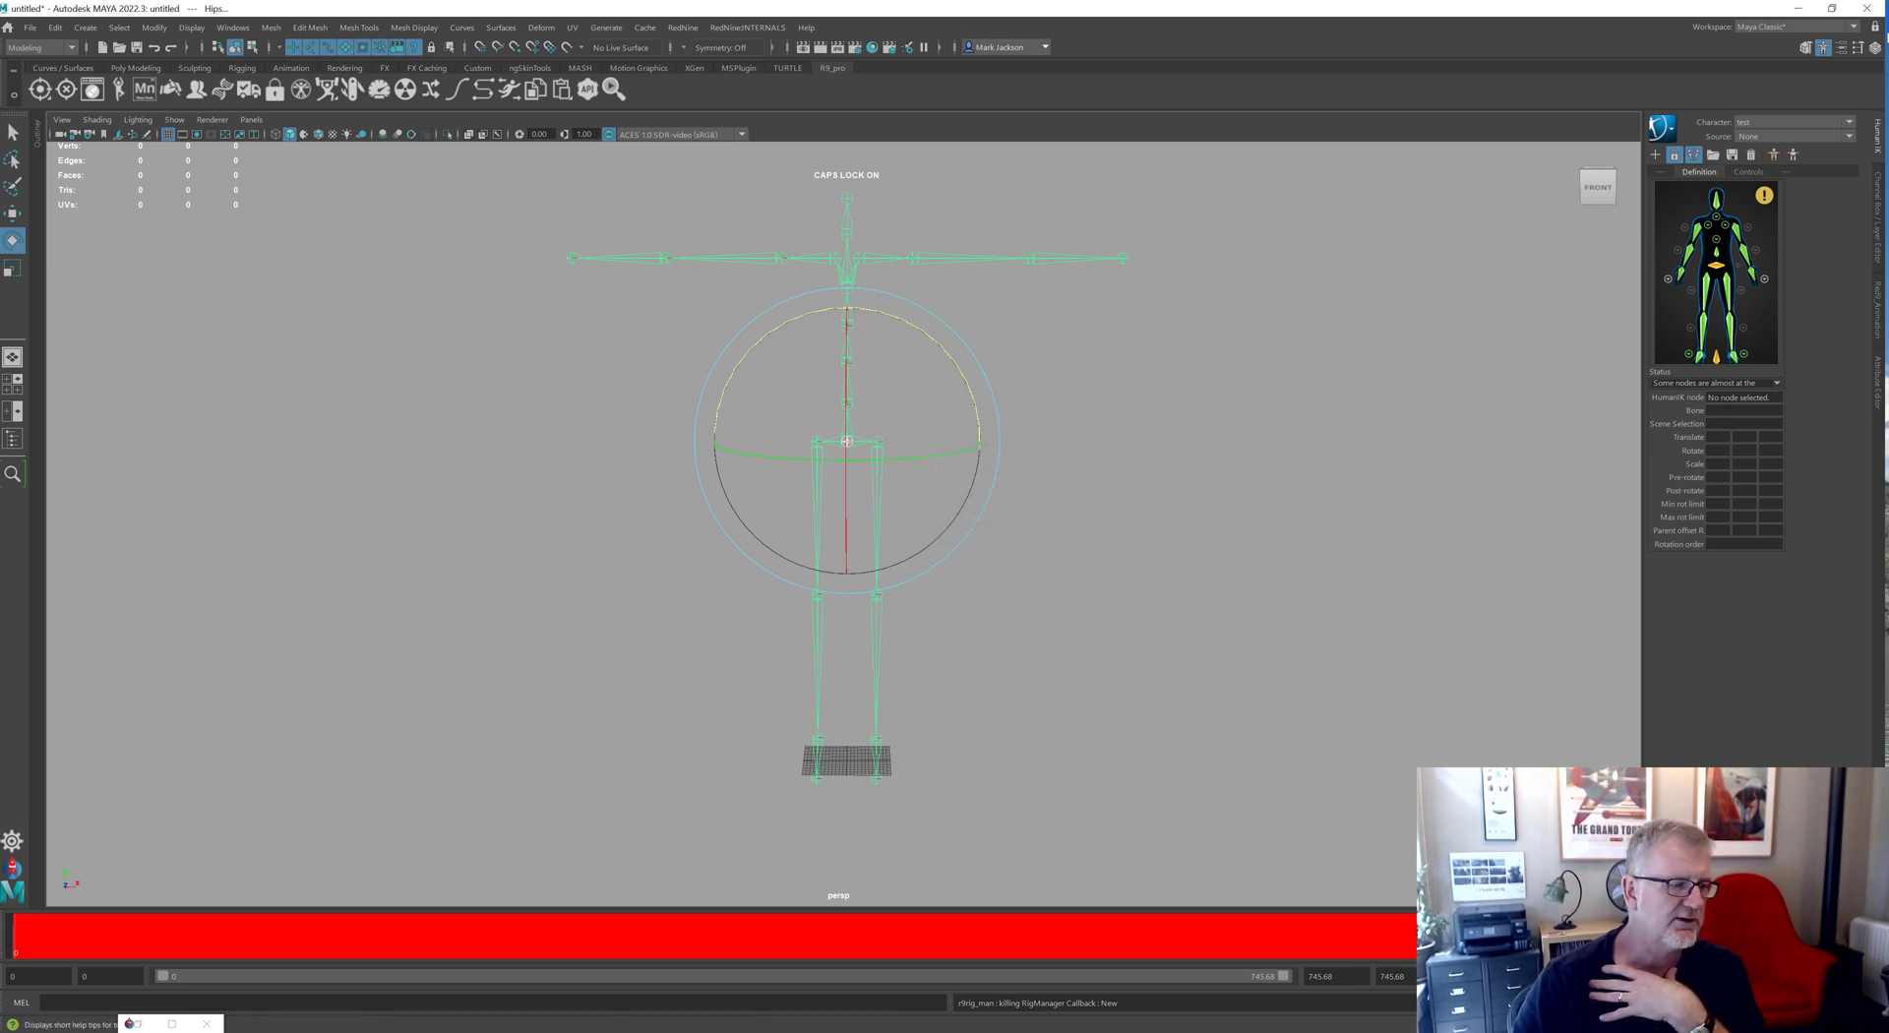
Bring up the PRO_TO_BND Animation Transfer Processing window and set its mapping method to connect_hik + load_hik
{"action": "left_click", "coordinate": [173, 1024]}
{"action": "left_click_drag", "start_coordinate": [431, 169], "coordinate": [1037, 307]}
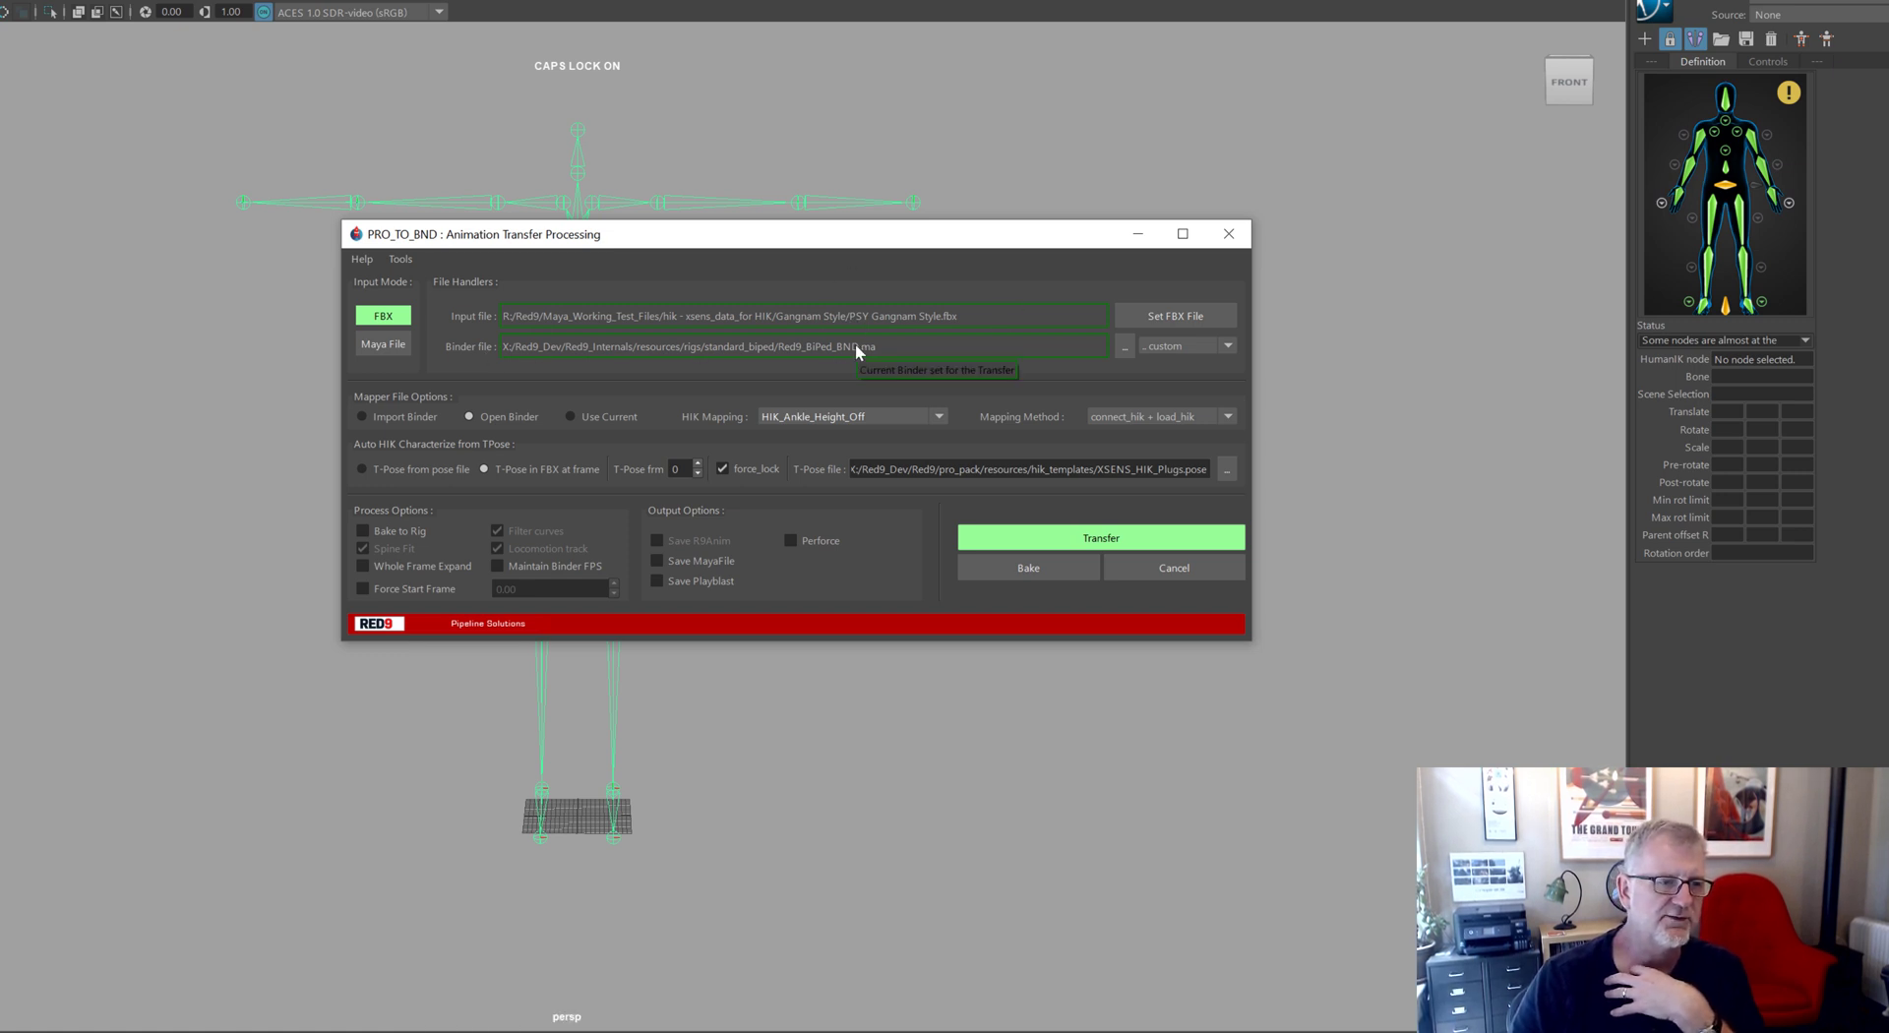
{"action": "left_click", "coordinate": [1166, 417]}
{"action": "left_click", "coordinate": [1132, 475]}
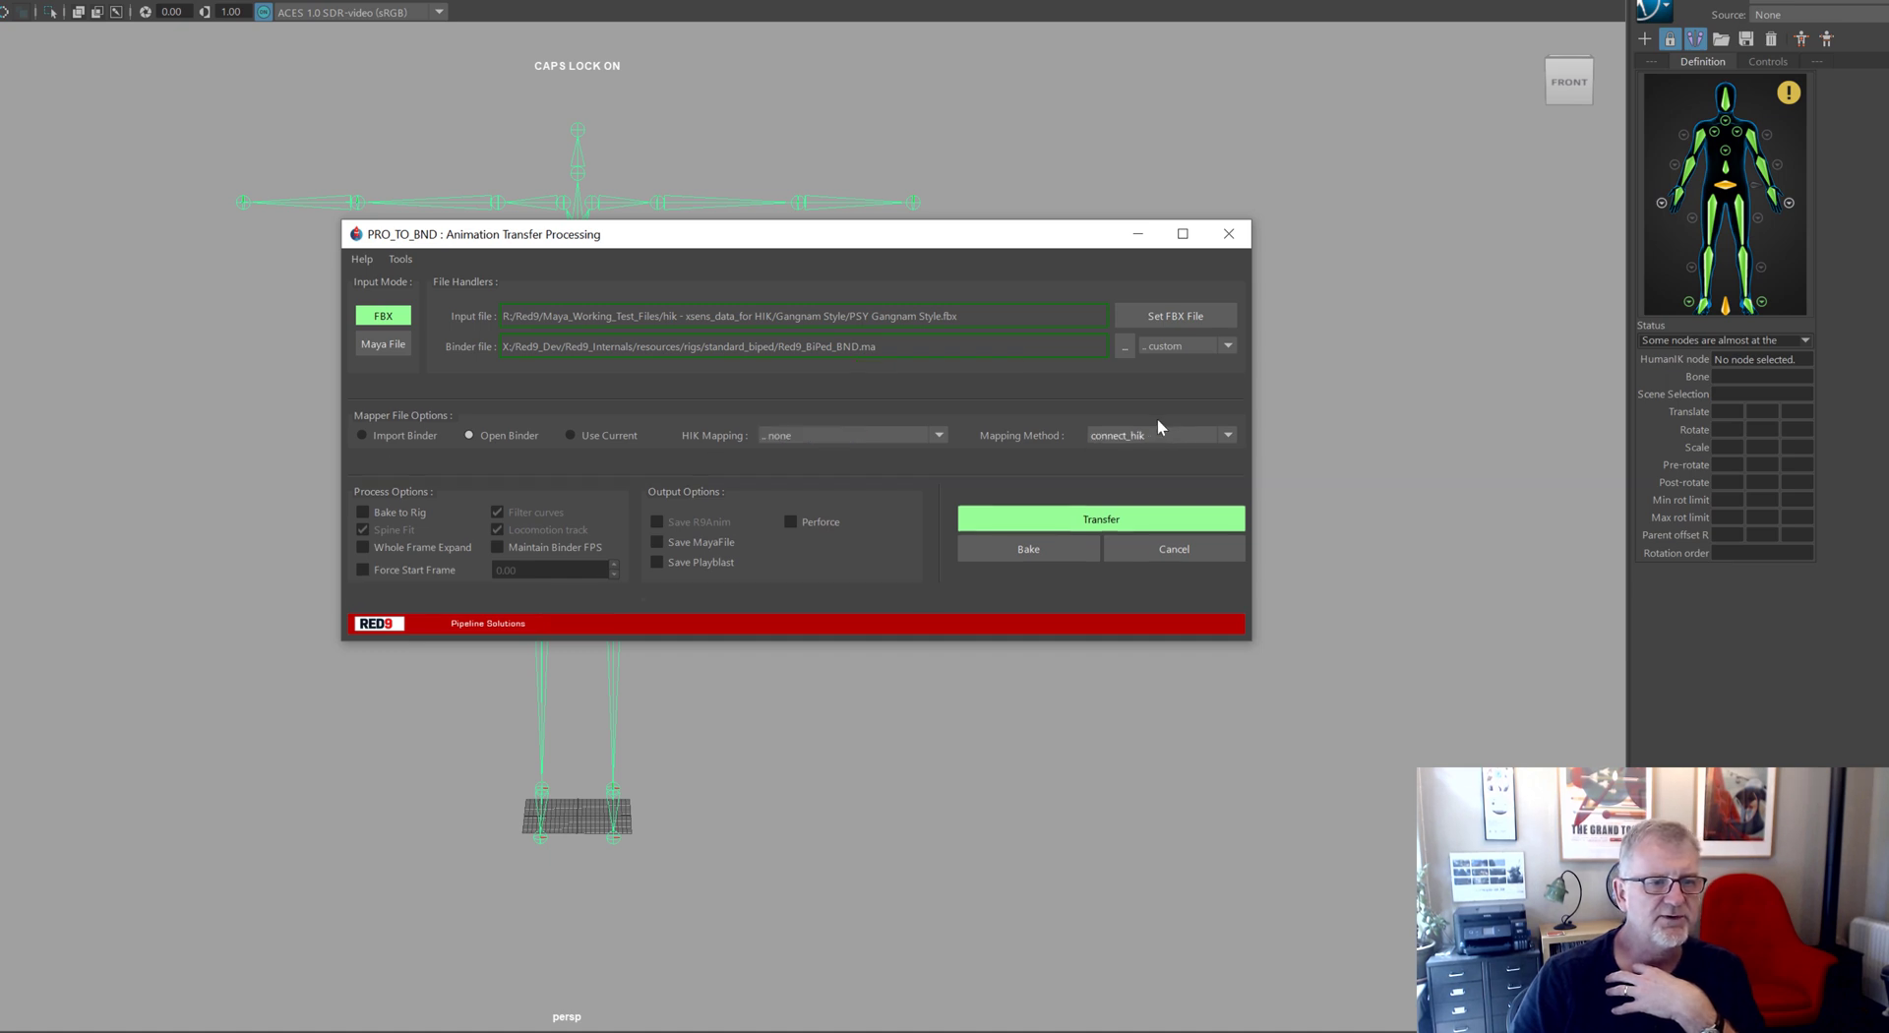
{"action": "left_click", "coordinate": [1161, 433]}
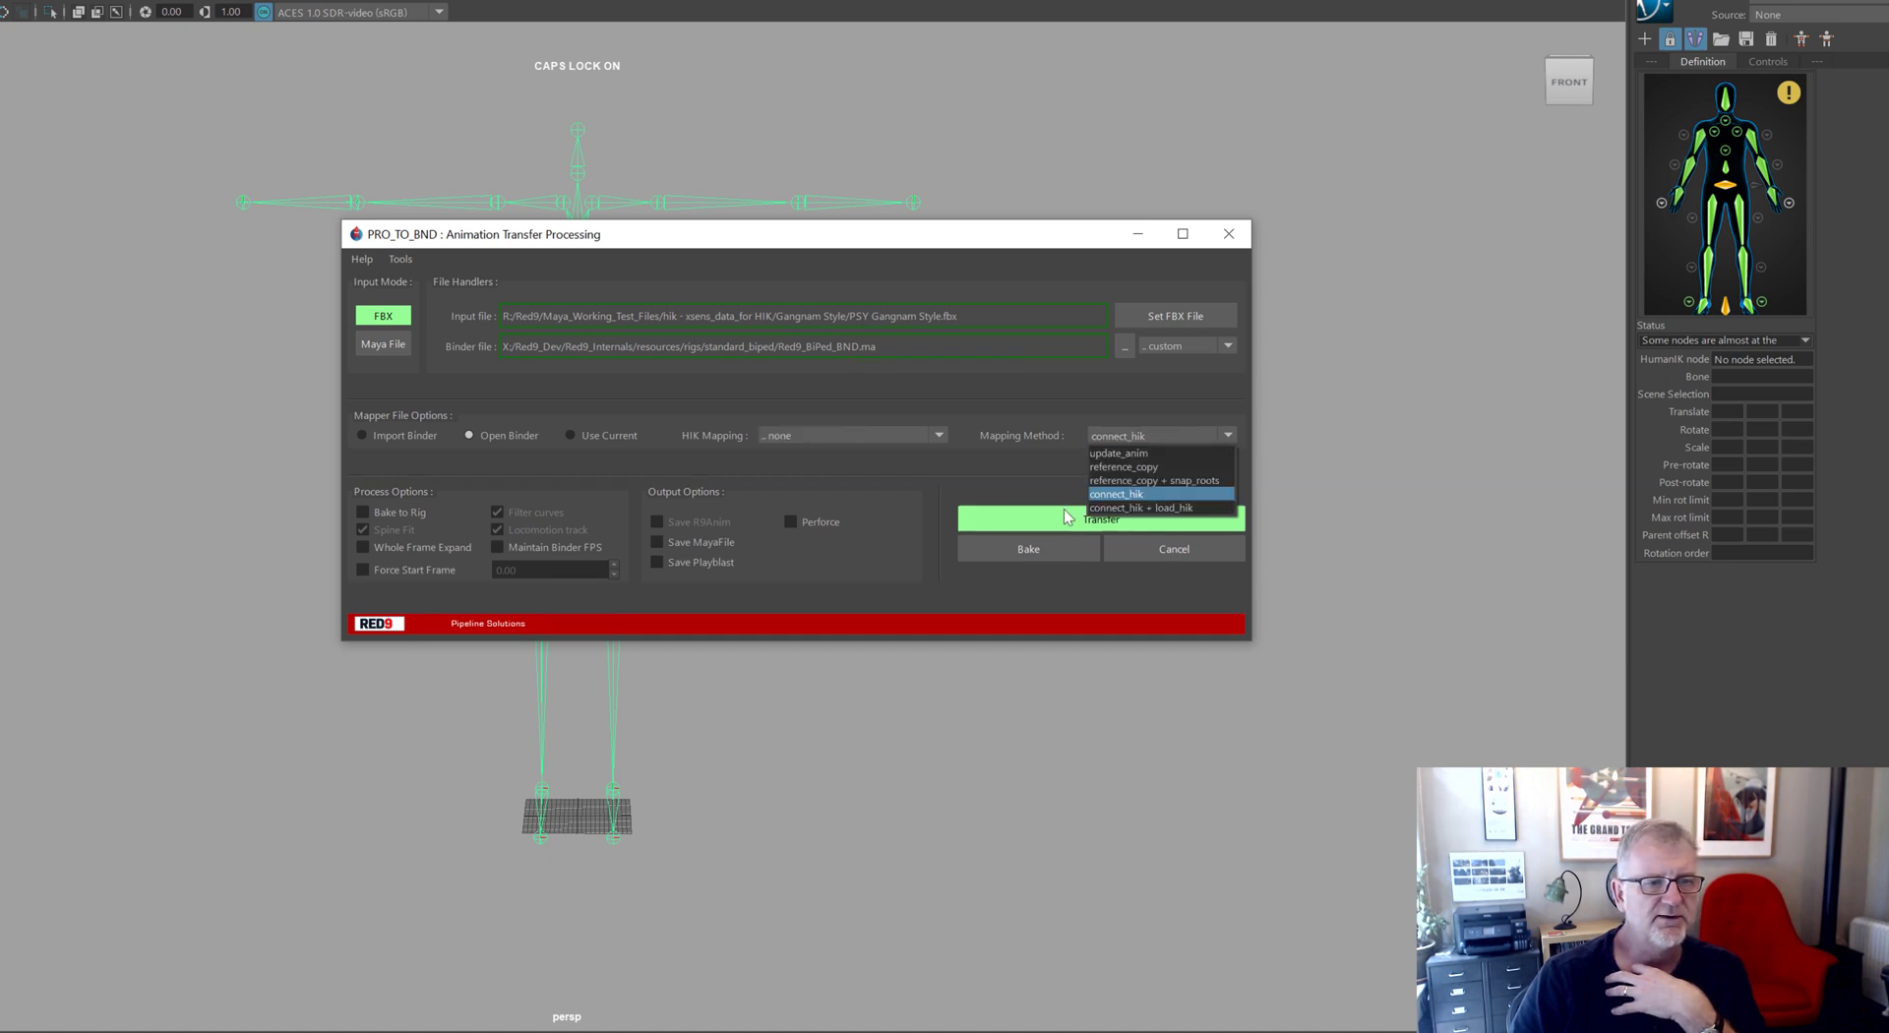
{"action": "left_click", "coordinate": [1187, 509]}
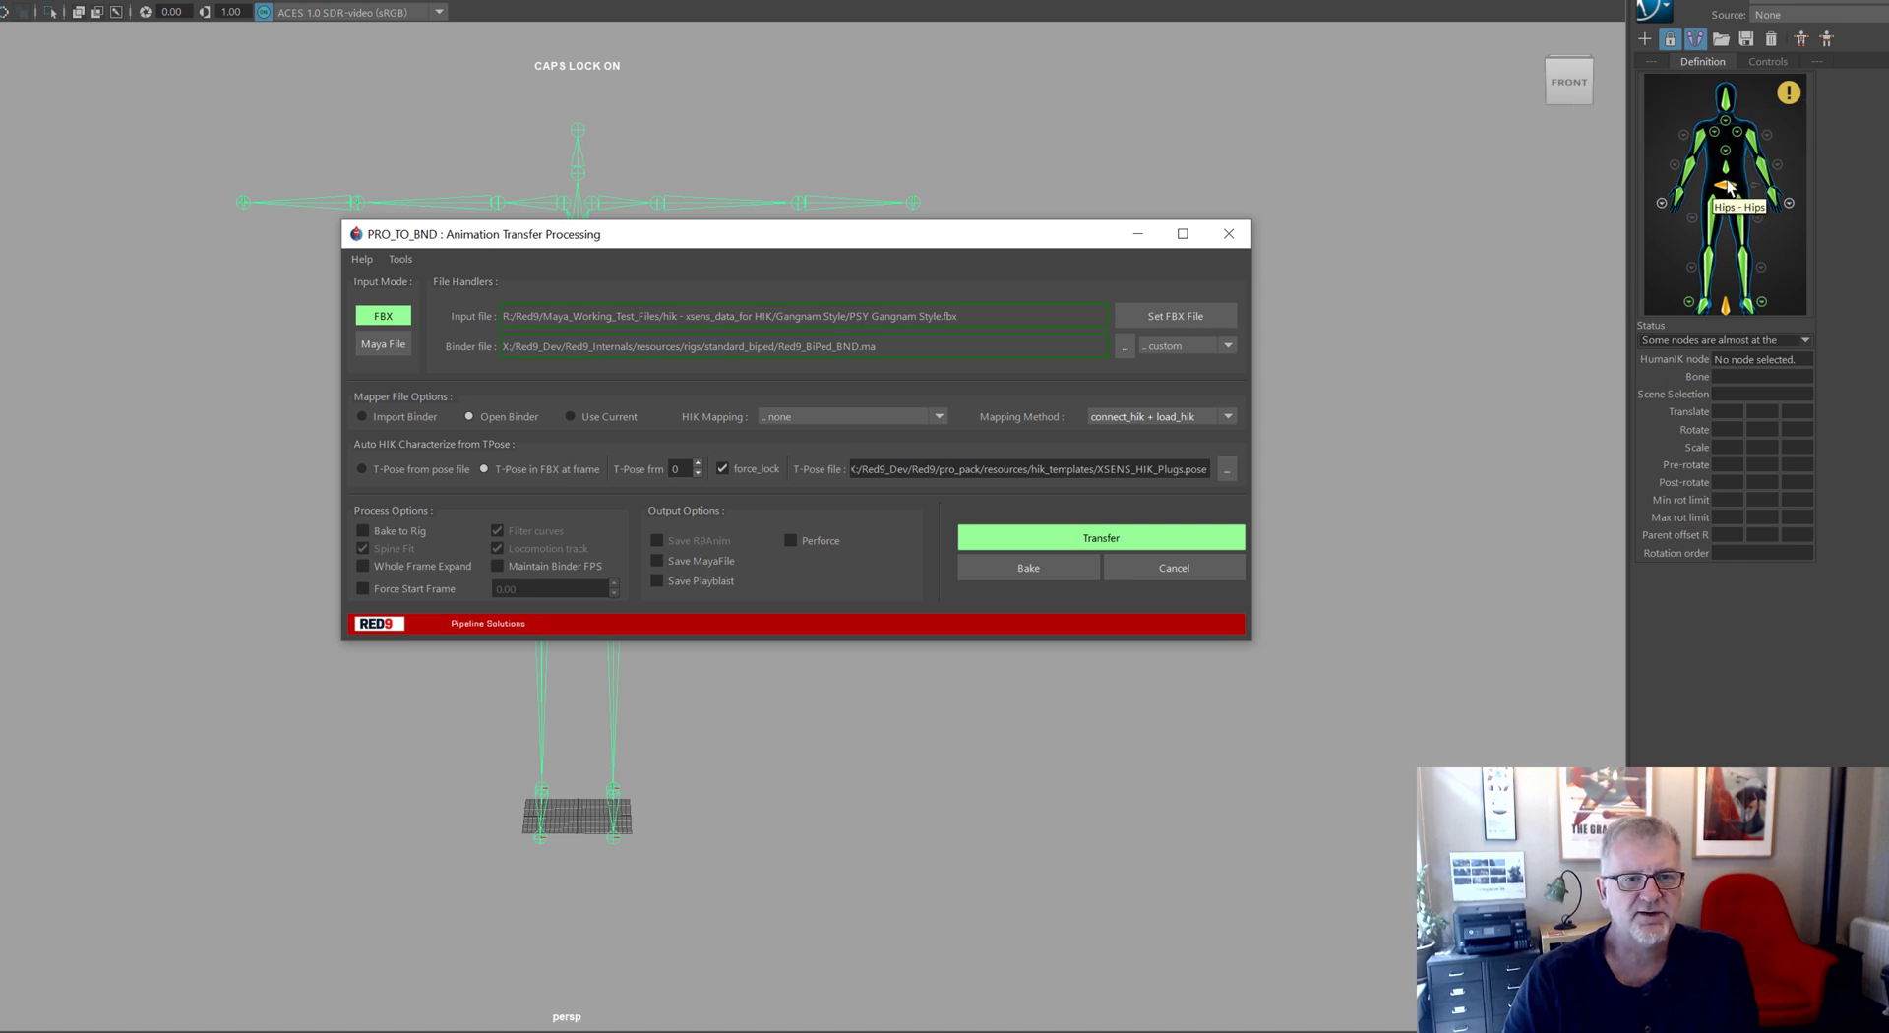
Transfer PSY Gangnam Style.fbx to the Red9_BiPed_BND binder, and move the transfer window off the rig
{"action": "mouse_move", "coordinate": [1789, 99]}
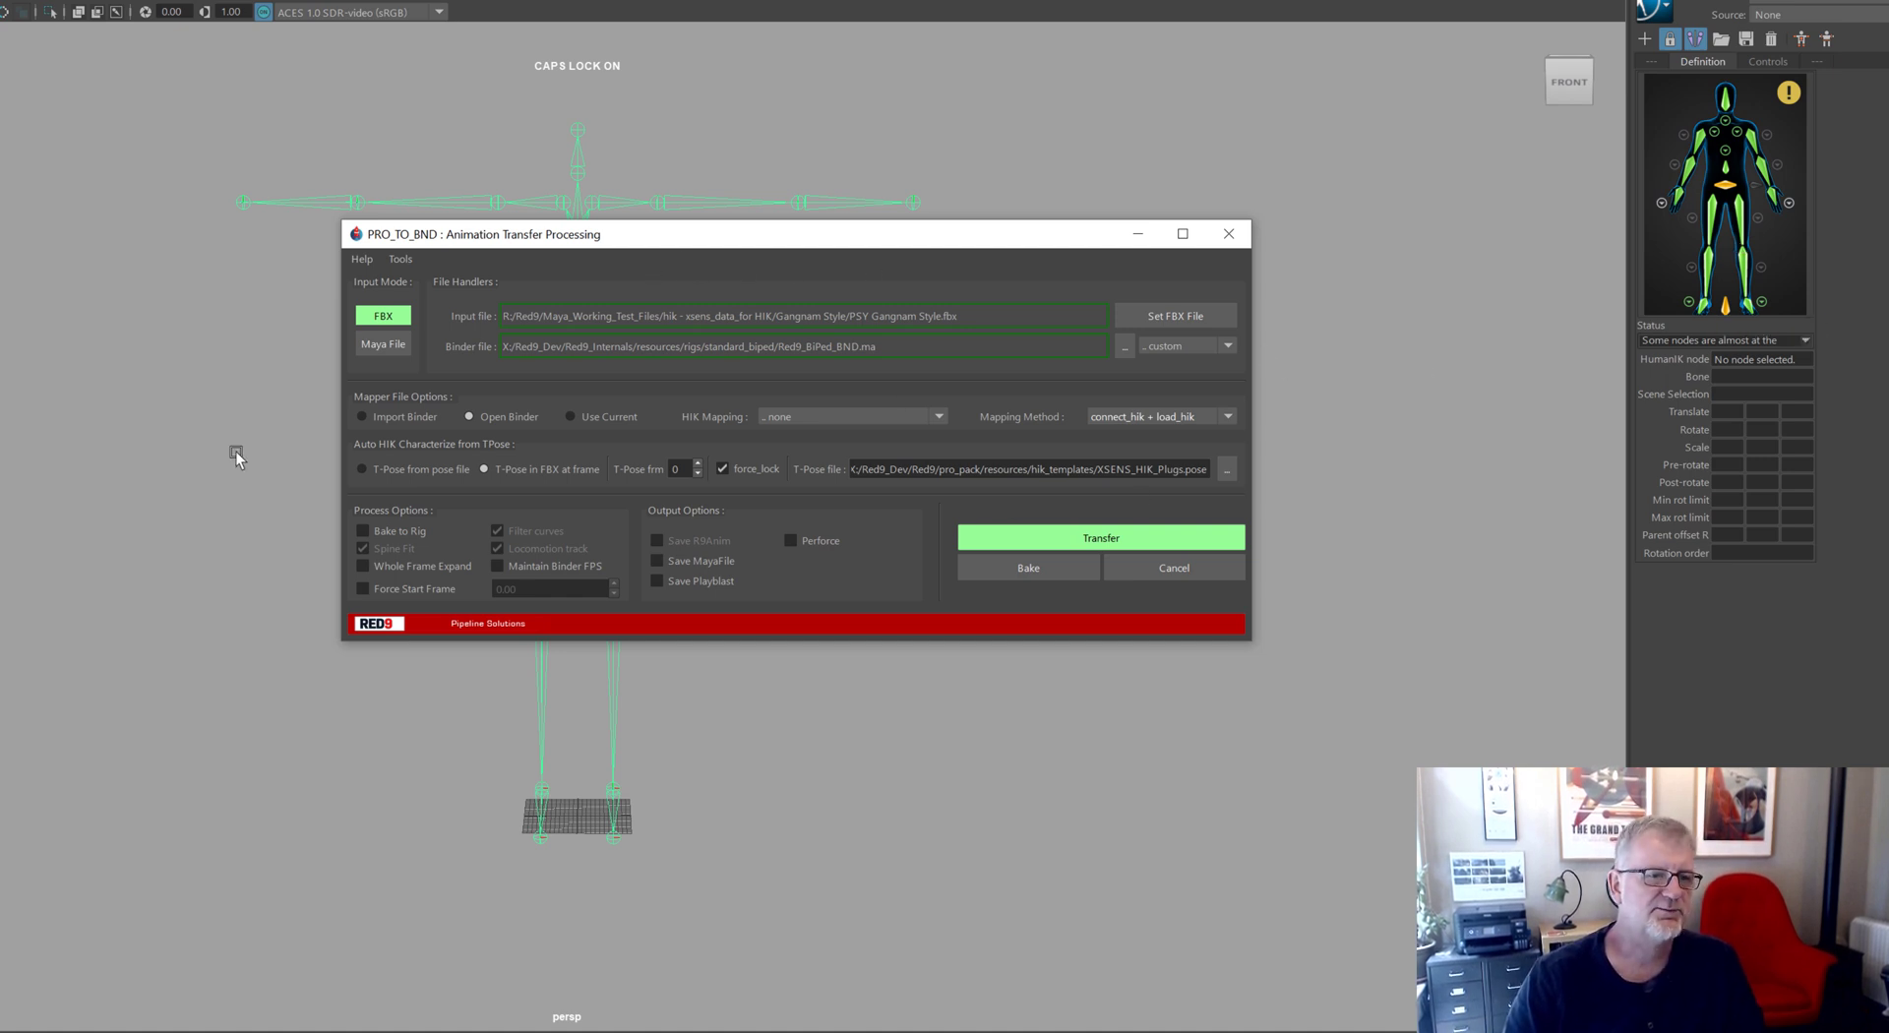
{"action": "left_click", "coordinate": [1189, 547]}
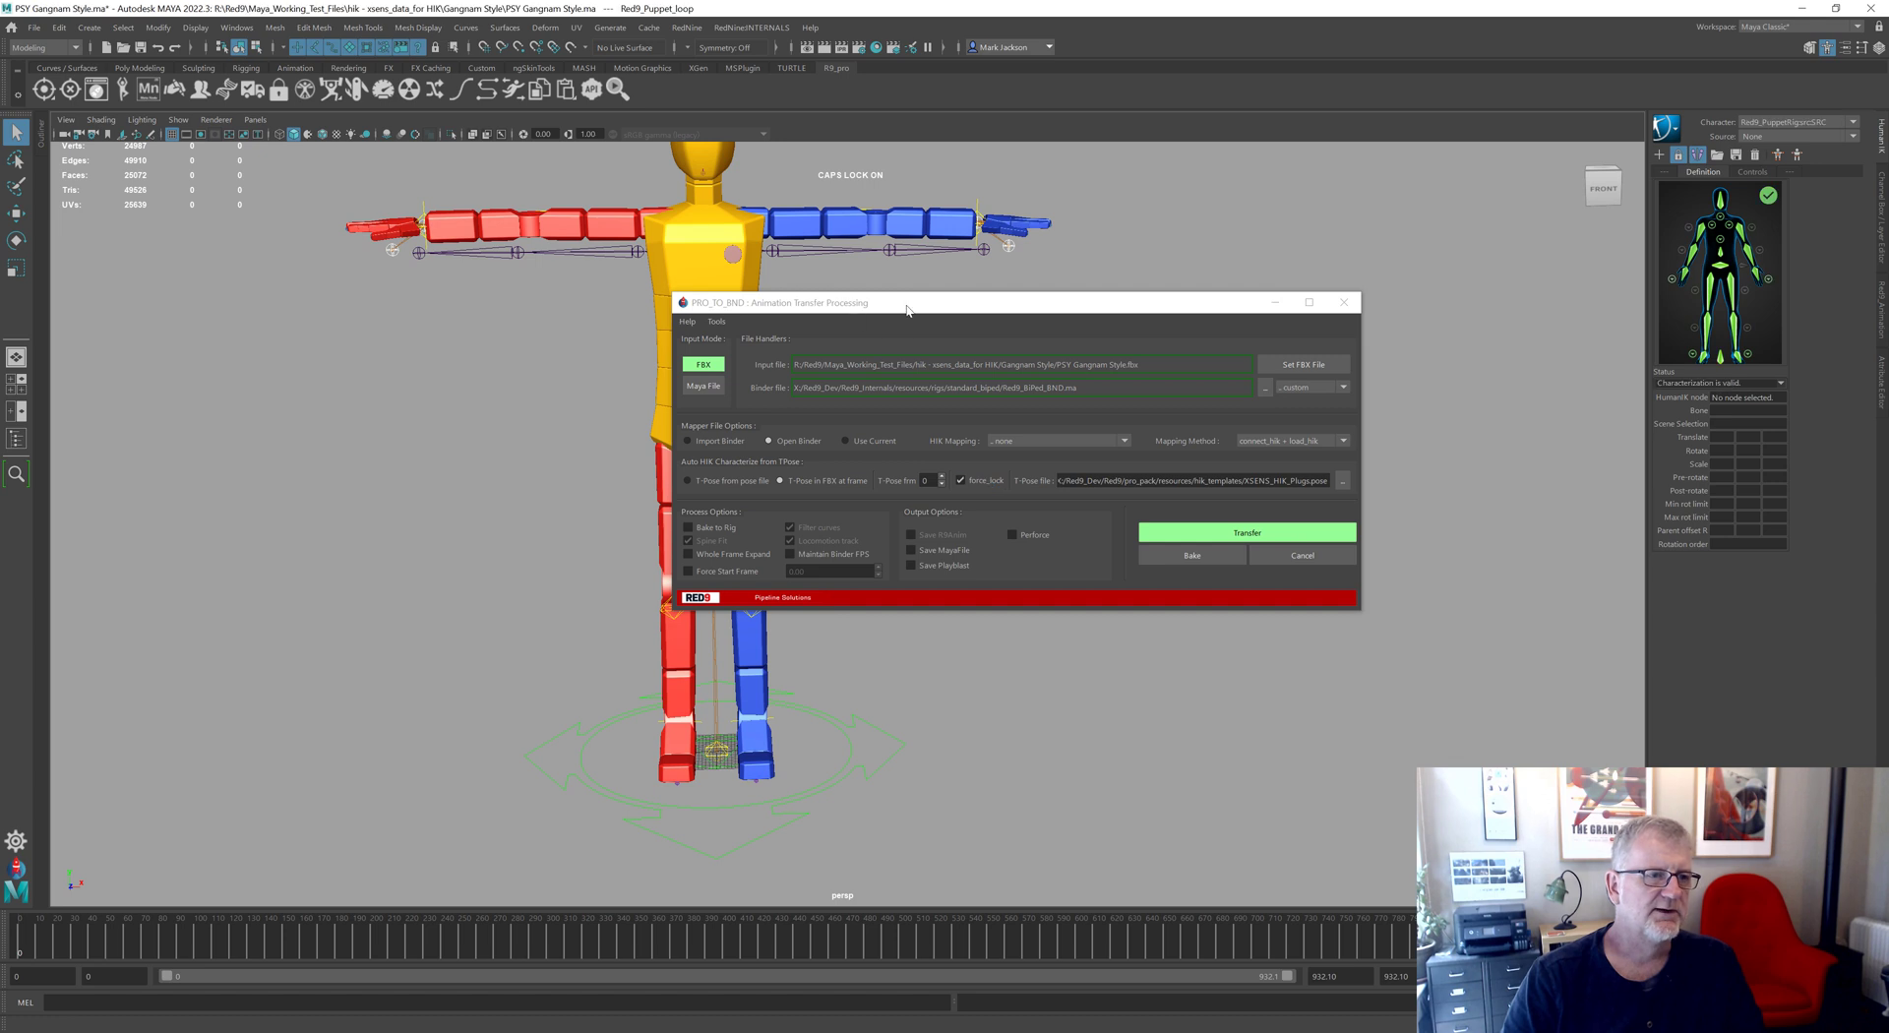
{"action": "left_click_drag", "start_coordinate": [913, 305], "coordinate": [1100, 388]}
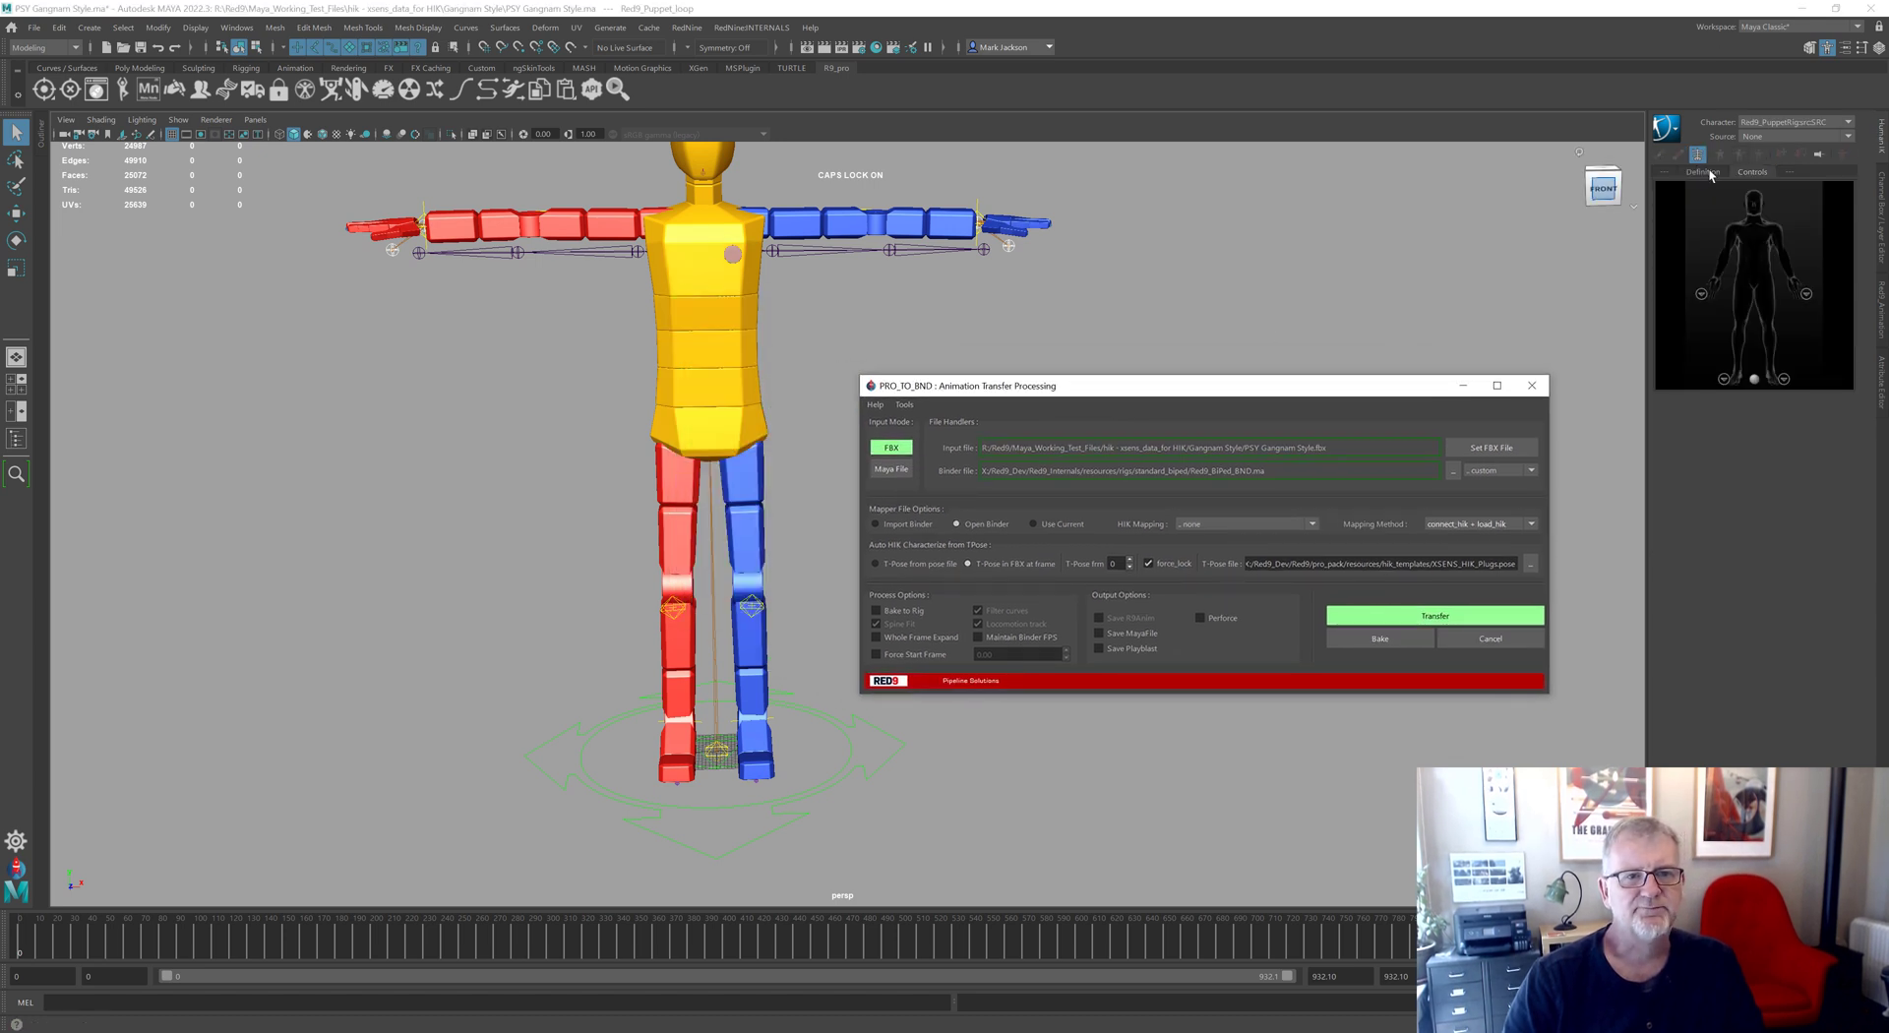
Make RED9_HIK_TEMP the current HumanIK character, and inspect the right arm joint and the Locomotion node in the viewport
{"action": "left_click", "coordinate": [1791, 122]}
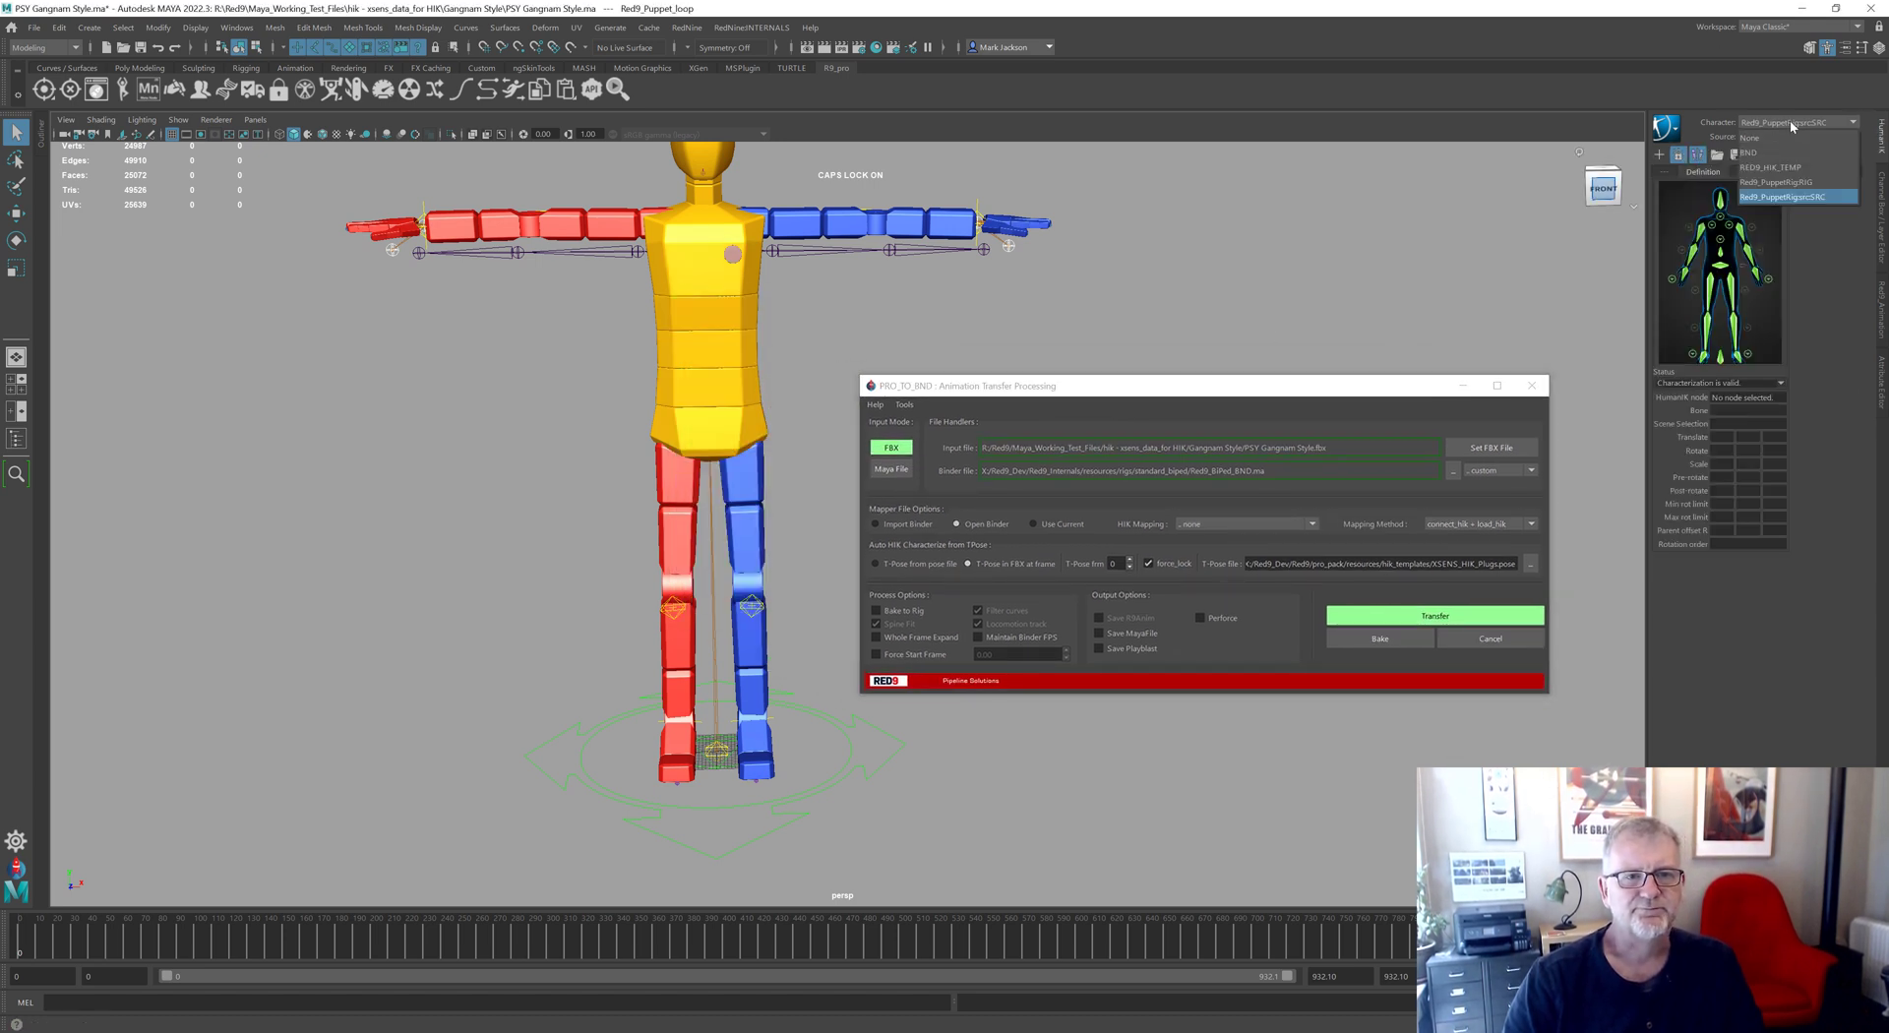
{"action": "left_click", "coordinate": [1791, 172]}
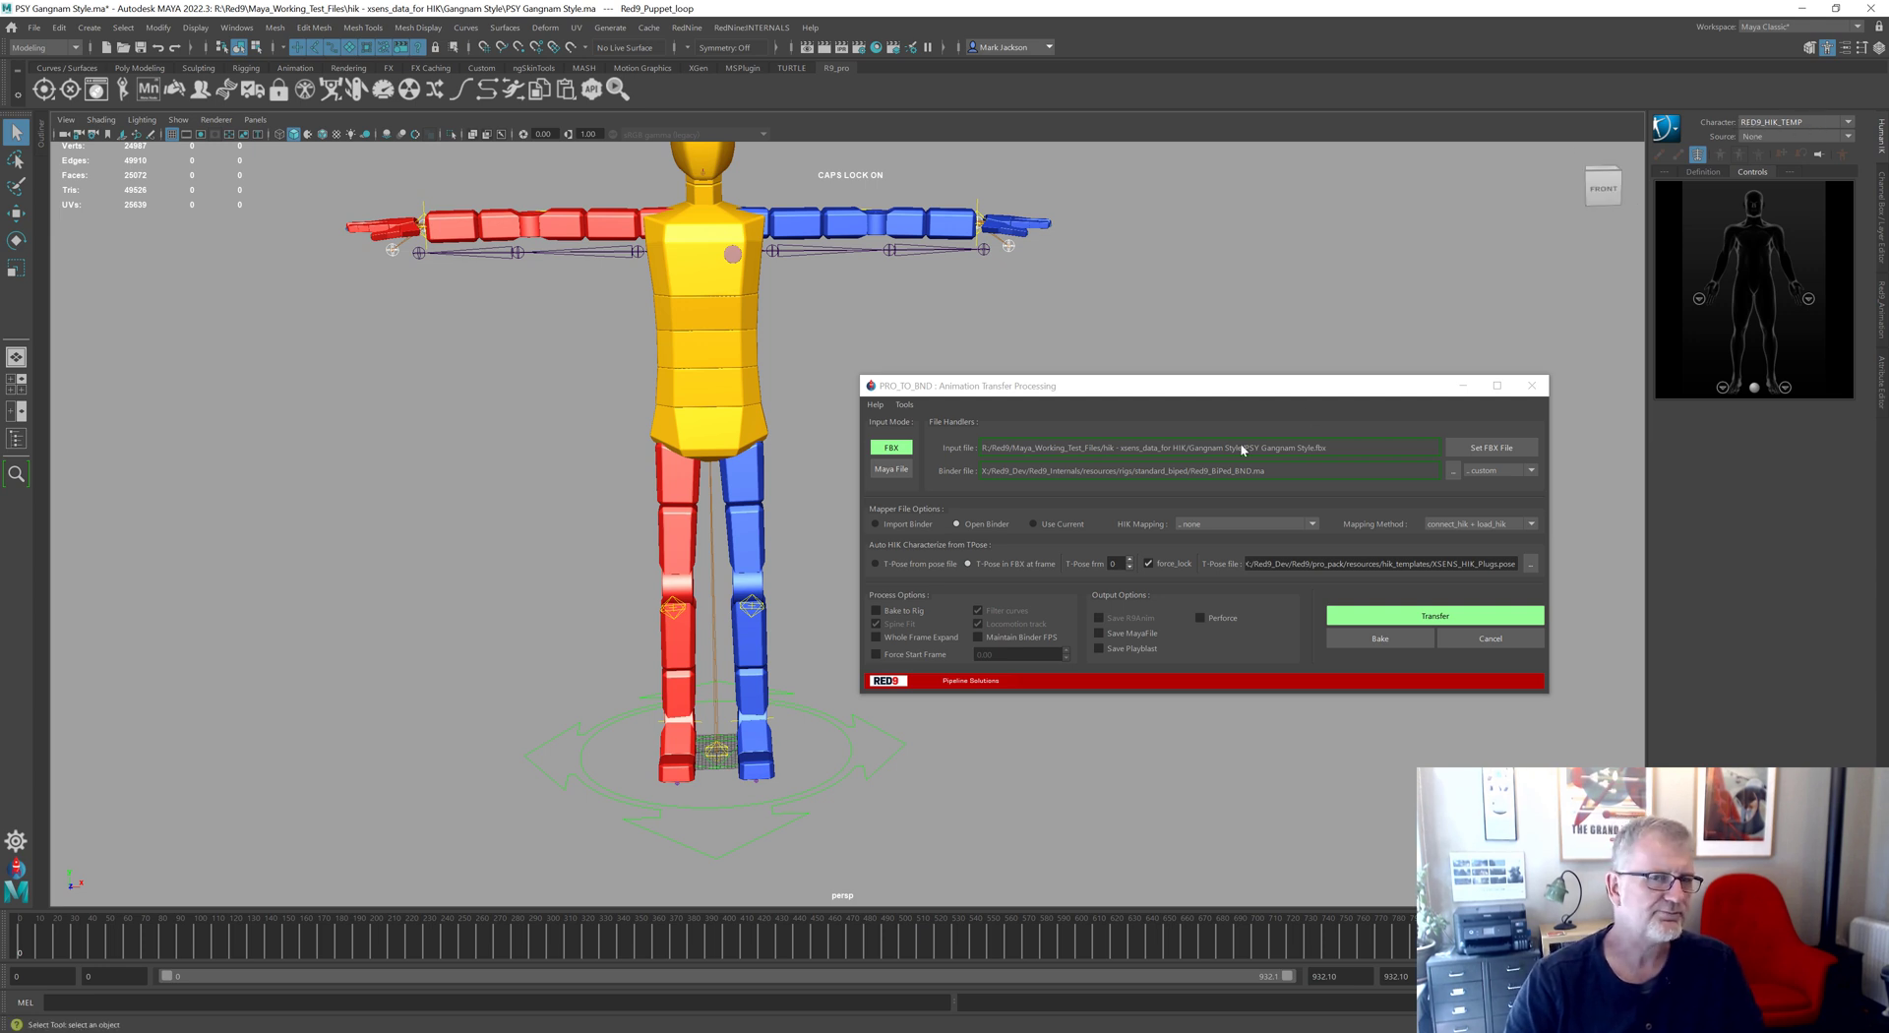
{"action": "left_click", "coordinate": [622, 252]}
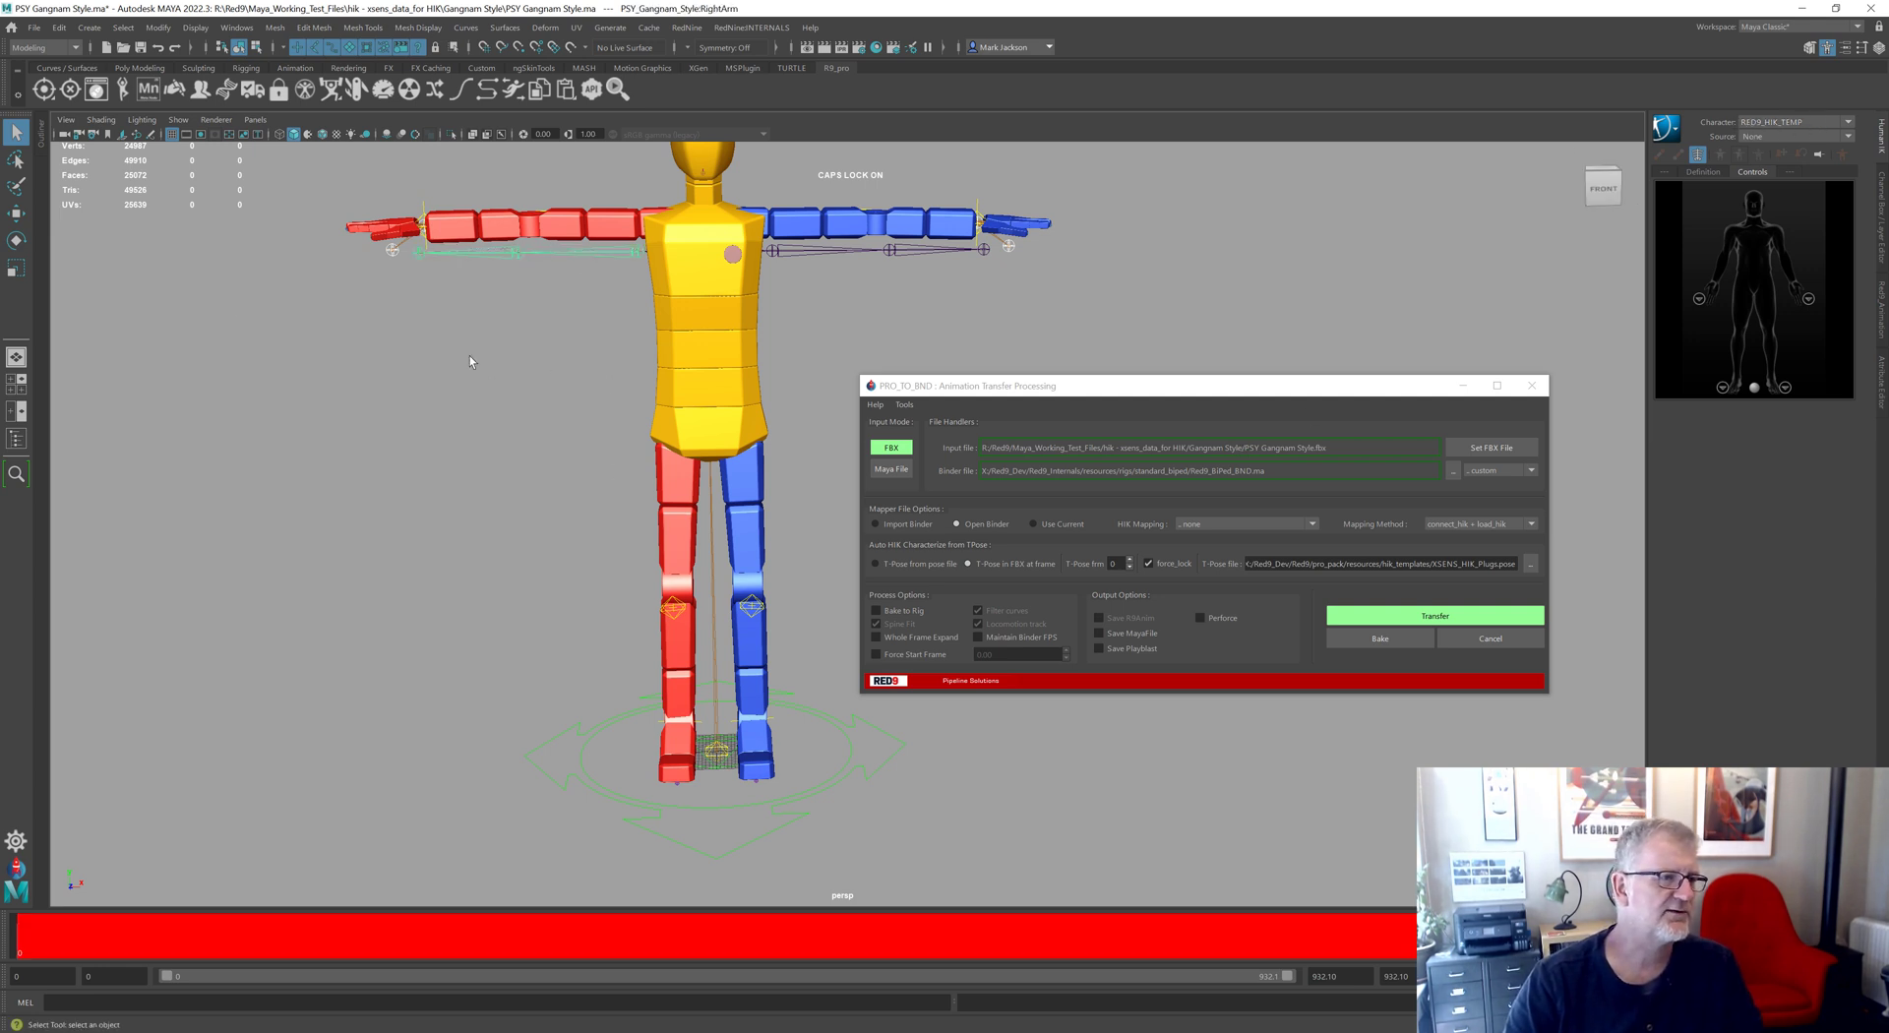
{"action": "left_click", "coordinate": [716, 645]}
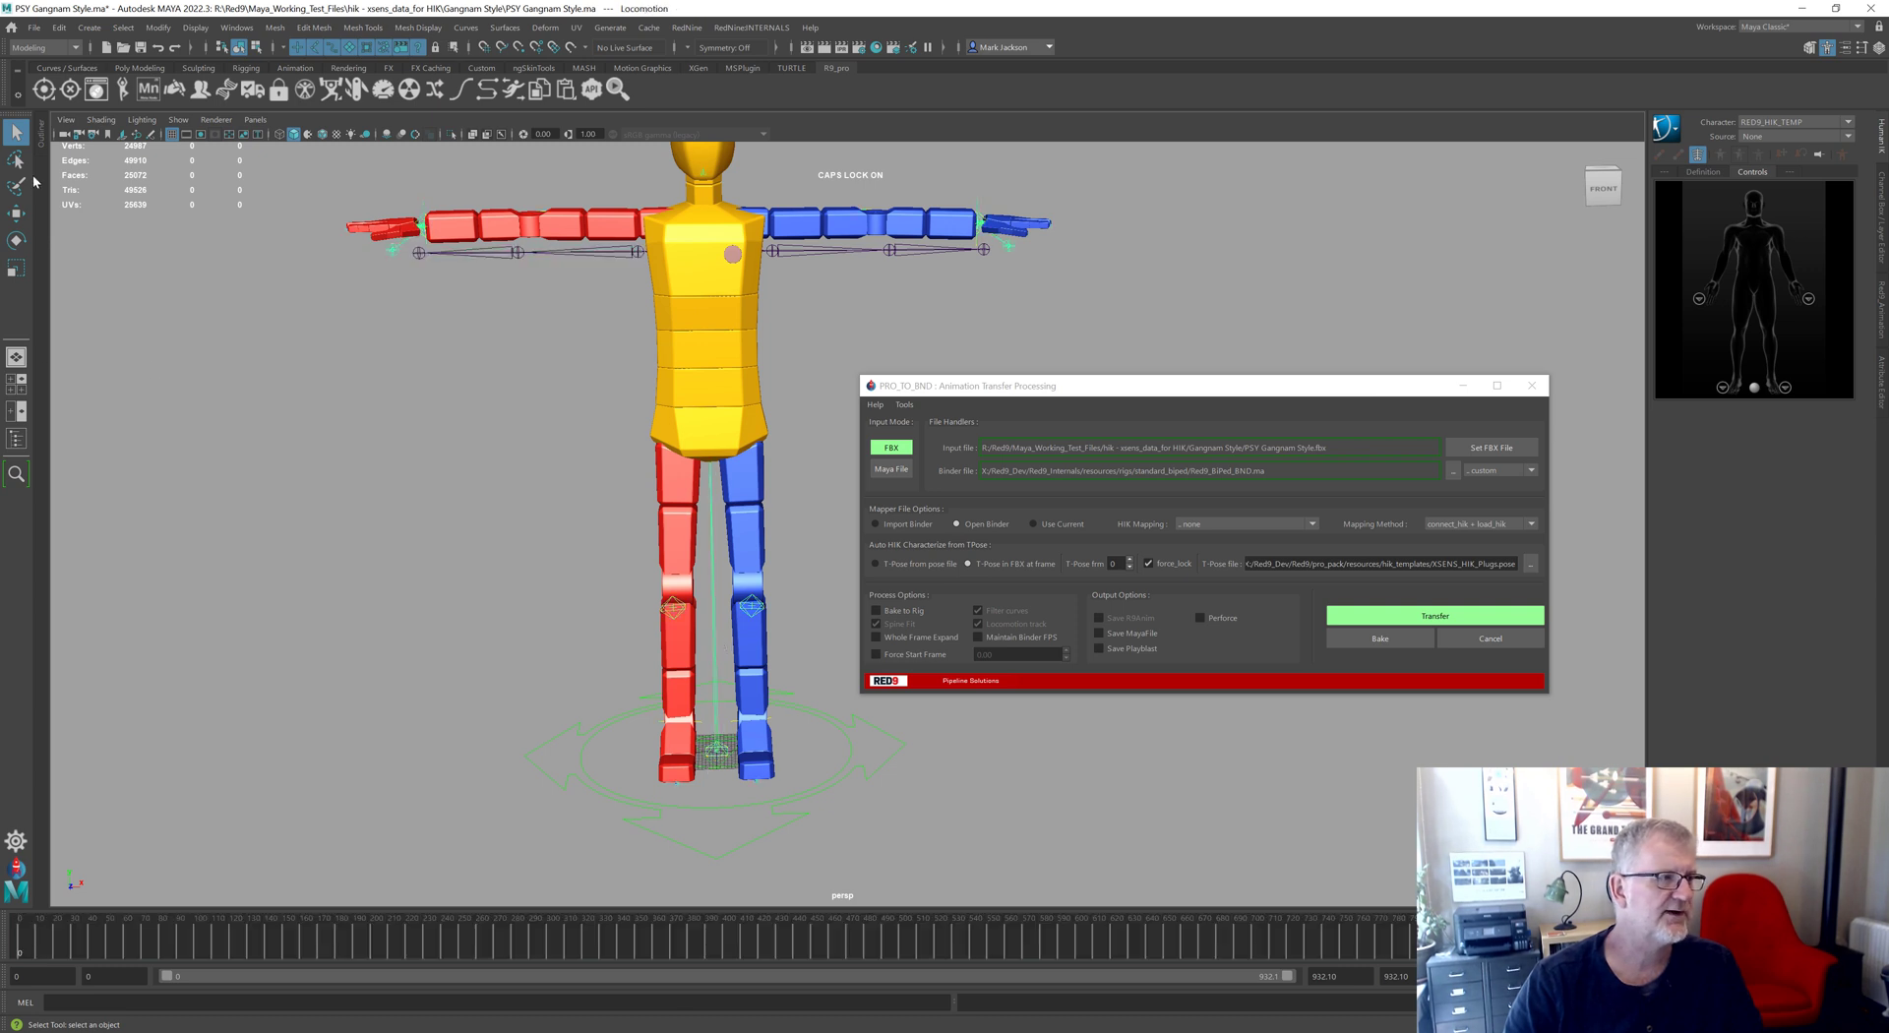
Show the Outliner, move the transfer window clear of the rig, and play the transferred animation before stopping it
{"action": "left_click", "coordinate": [42, 133]}
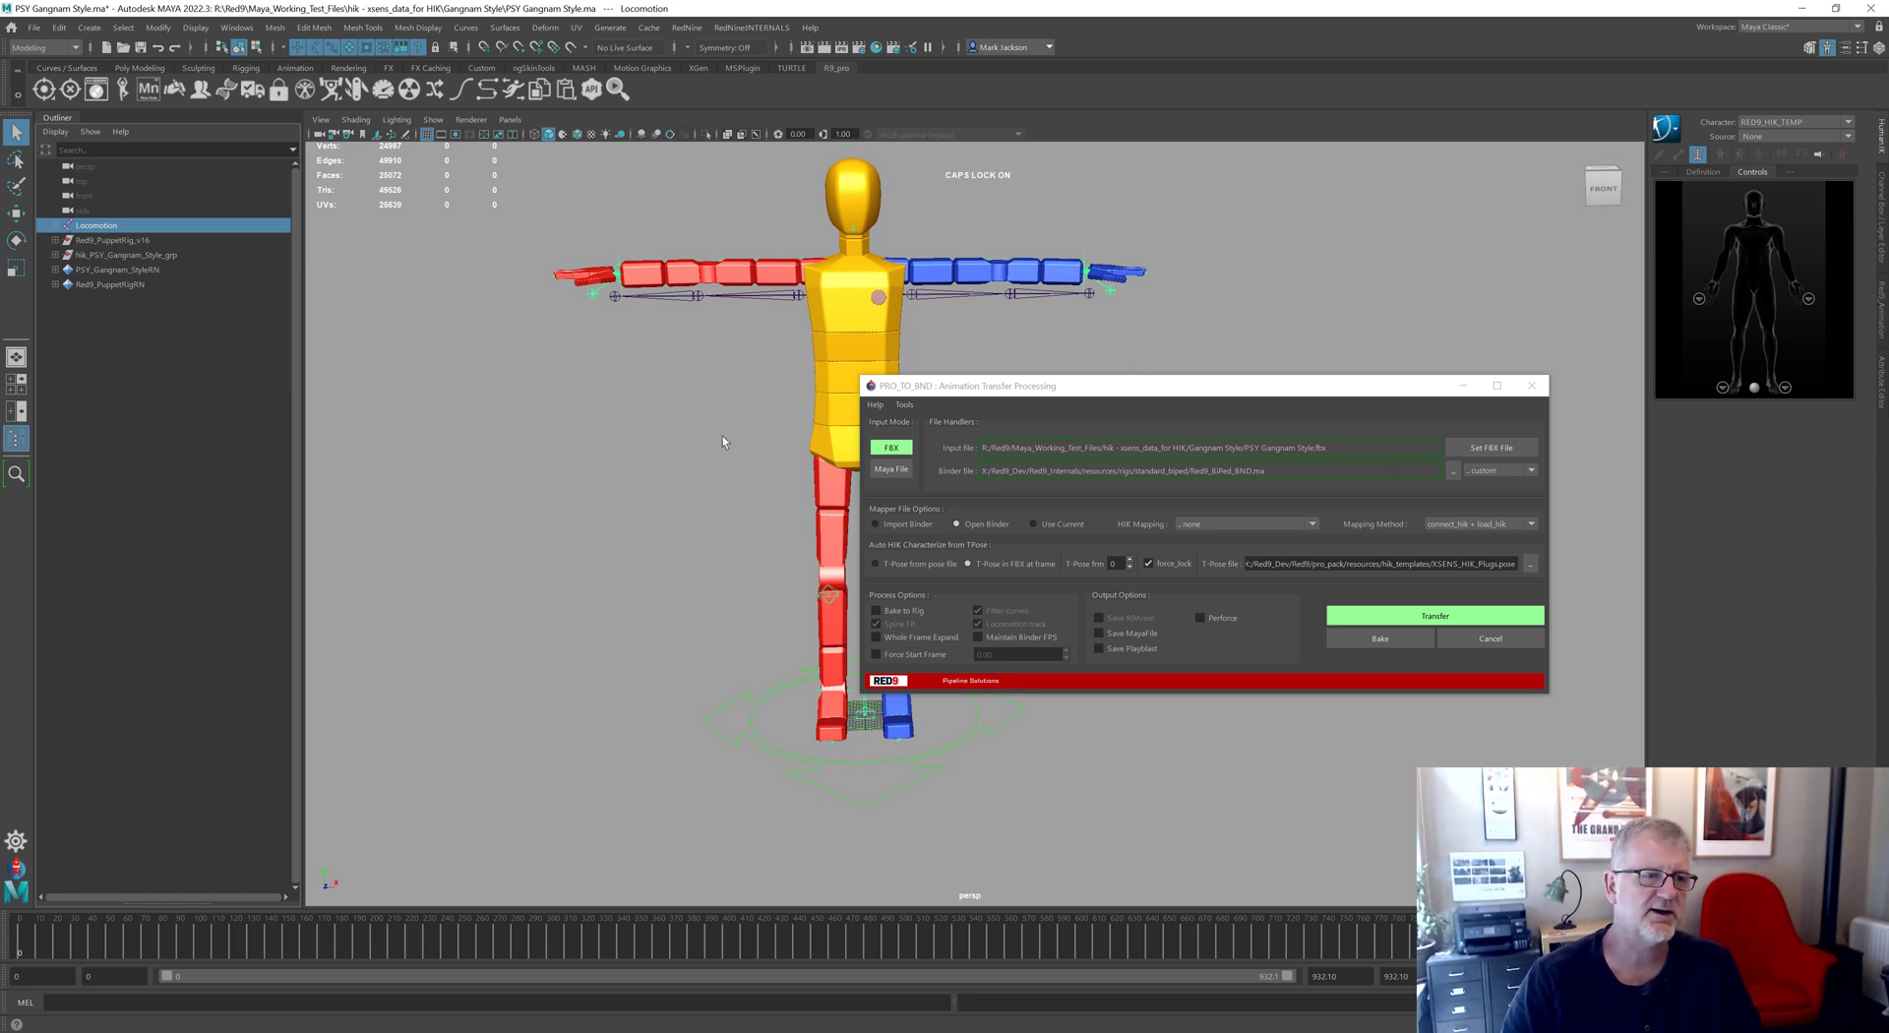
{"action": "left_click_drag", "start_coordinate": [1053, 386], "coordinate": [1274, 538]}
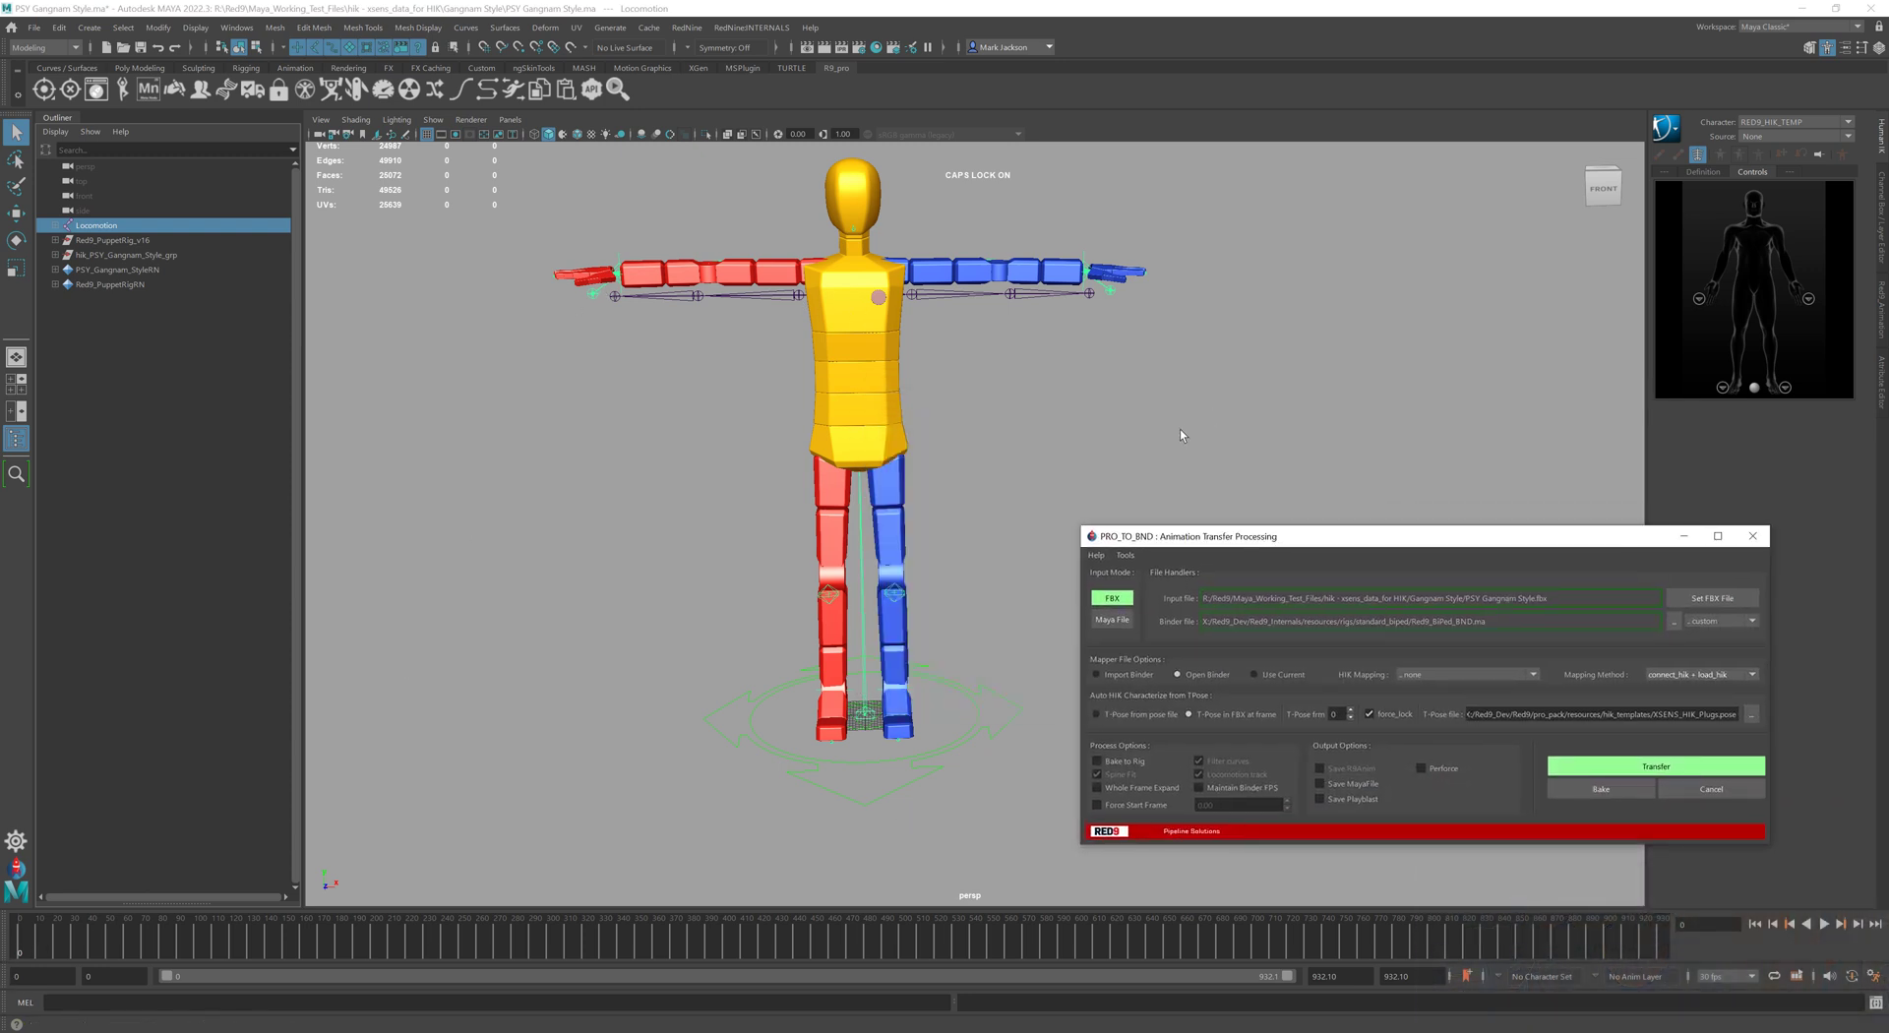
{"action": "key", "text": "alt+v"}
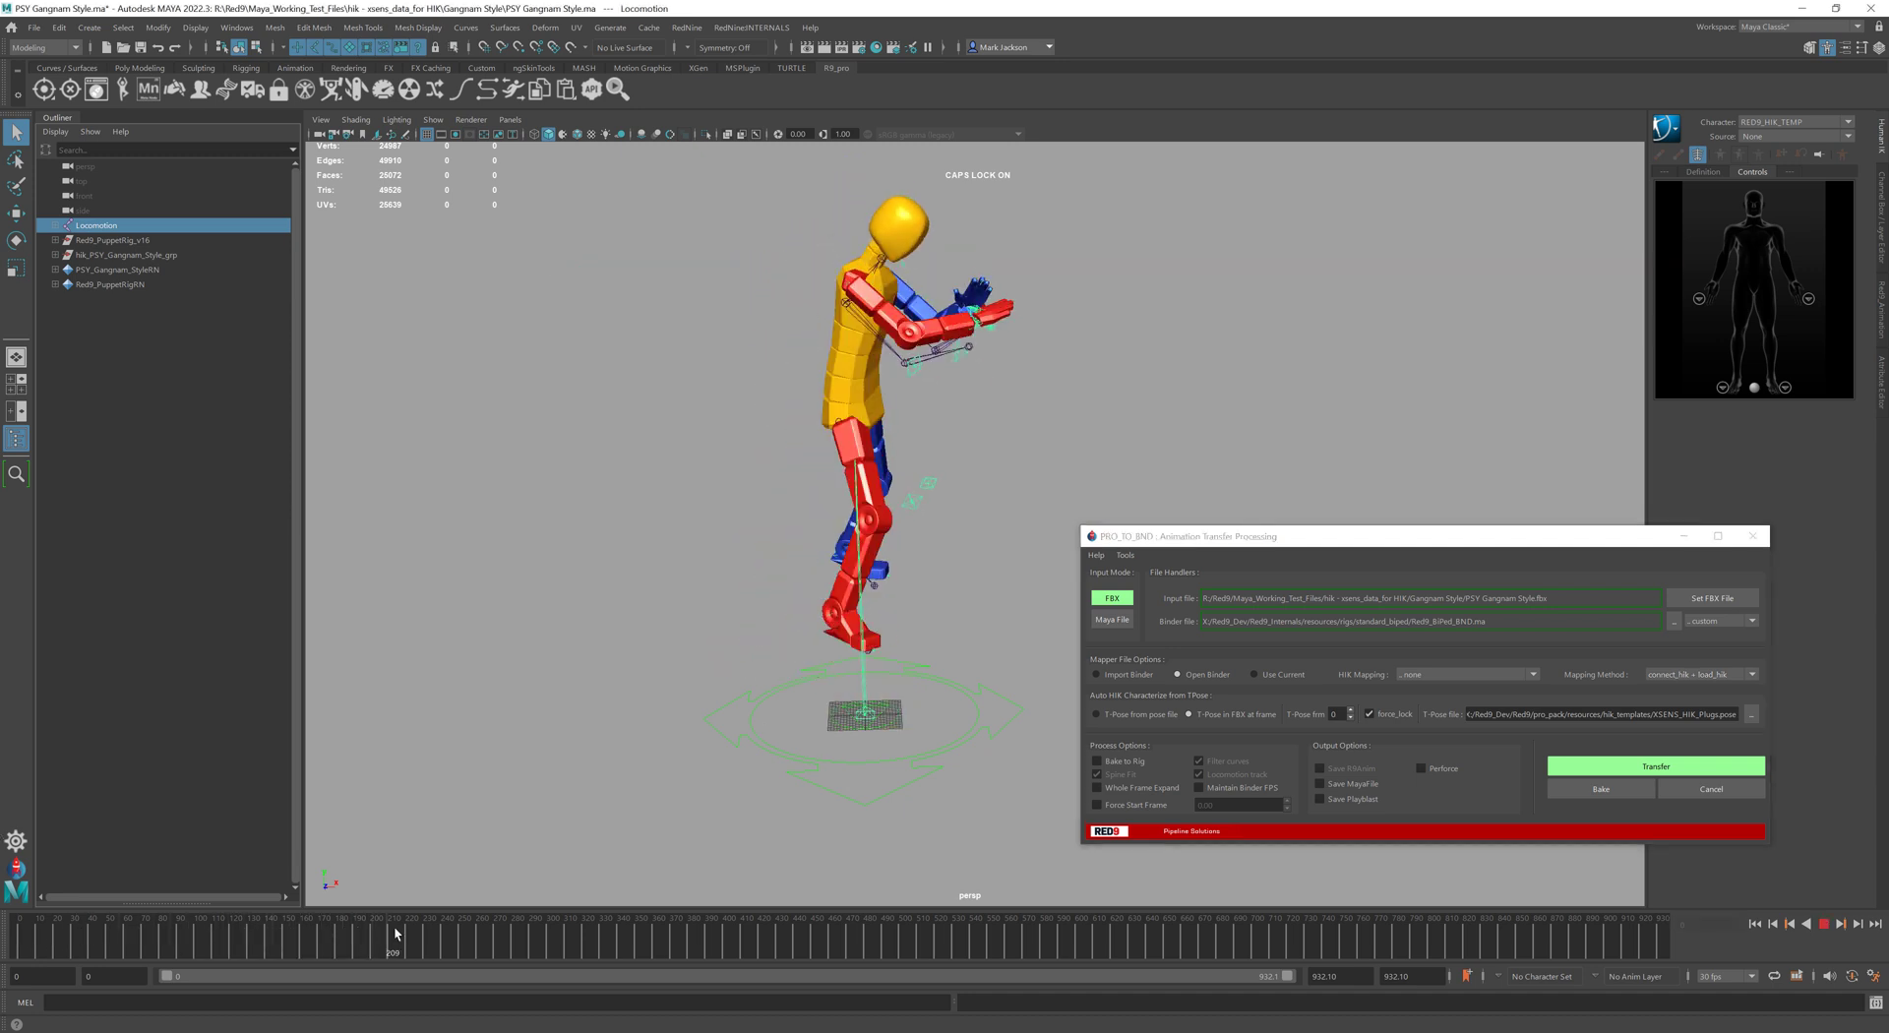
{"action": "key", "text": "alt+v"}
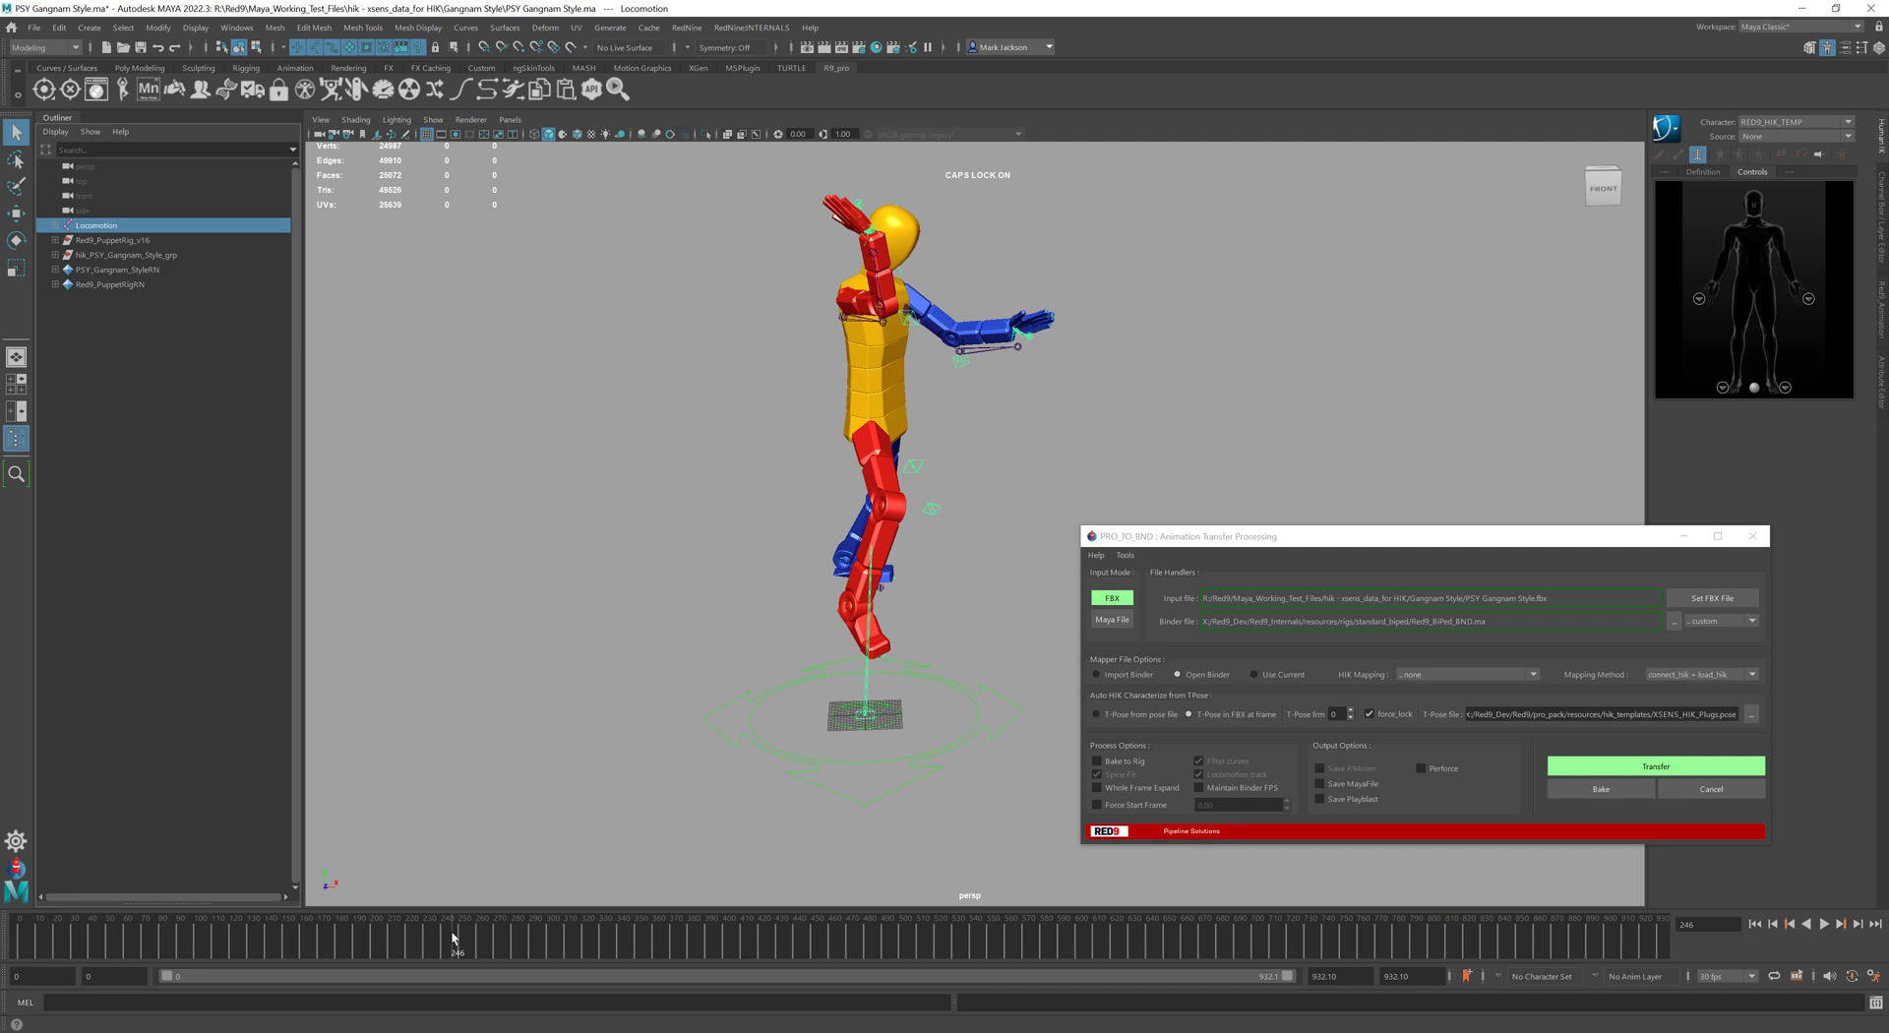
Rerun the FBX transfer with Bake to Rig, Force Start Frame and Maintain Binder FPS enabled
{"action": "left_click_drag", "start_coordinate": [1468, 538], "coordinate": [1301, 515]}
{"action": "left_click", "coordinate": [1506, 689]}
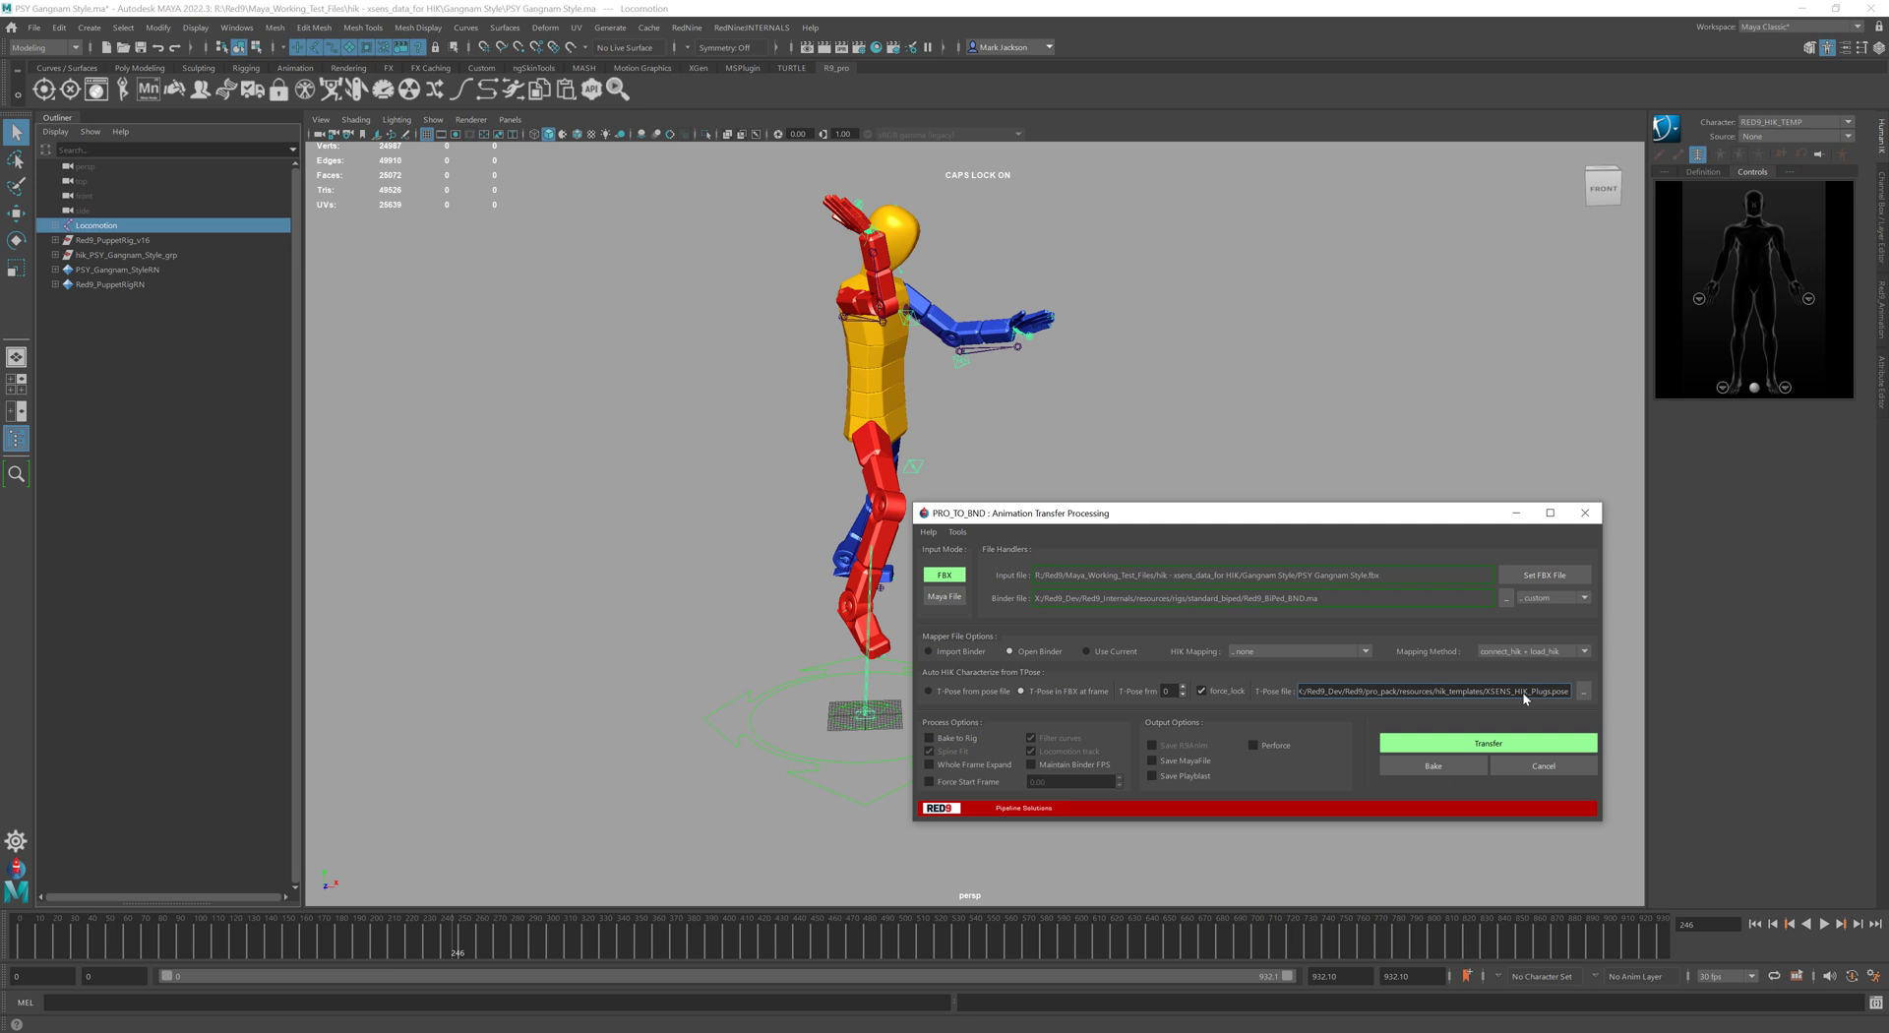
{"action": "left_click", "coordinate": [948, 738]}
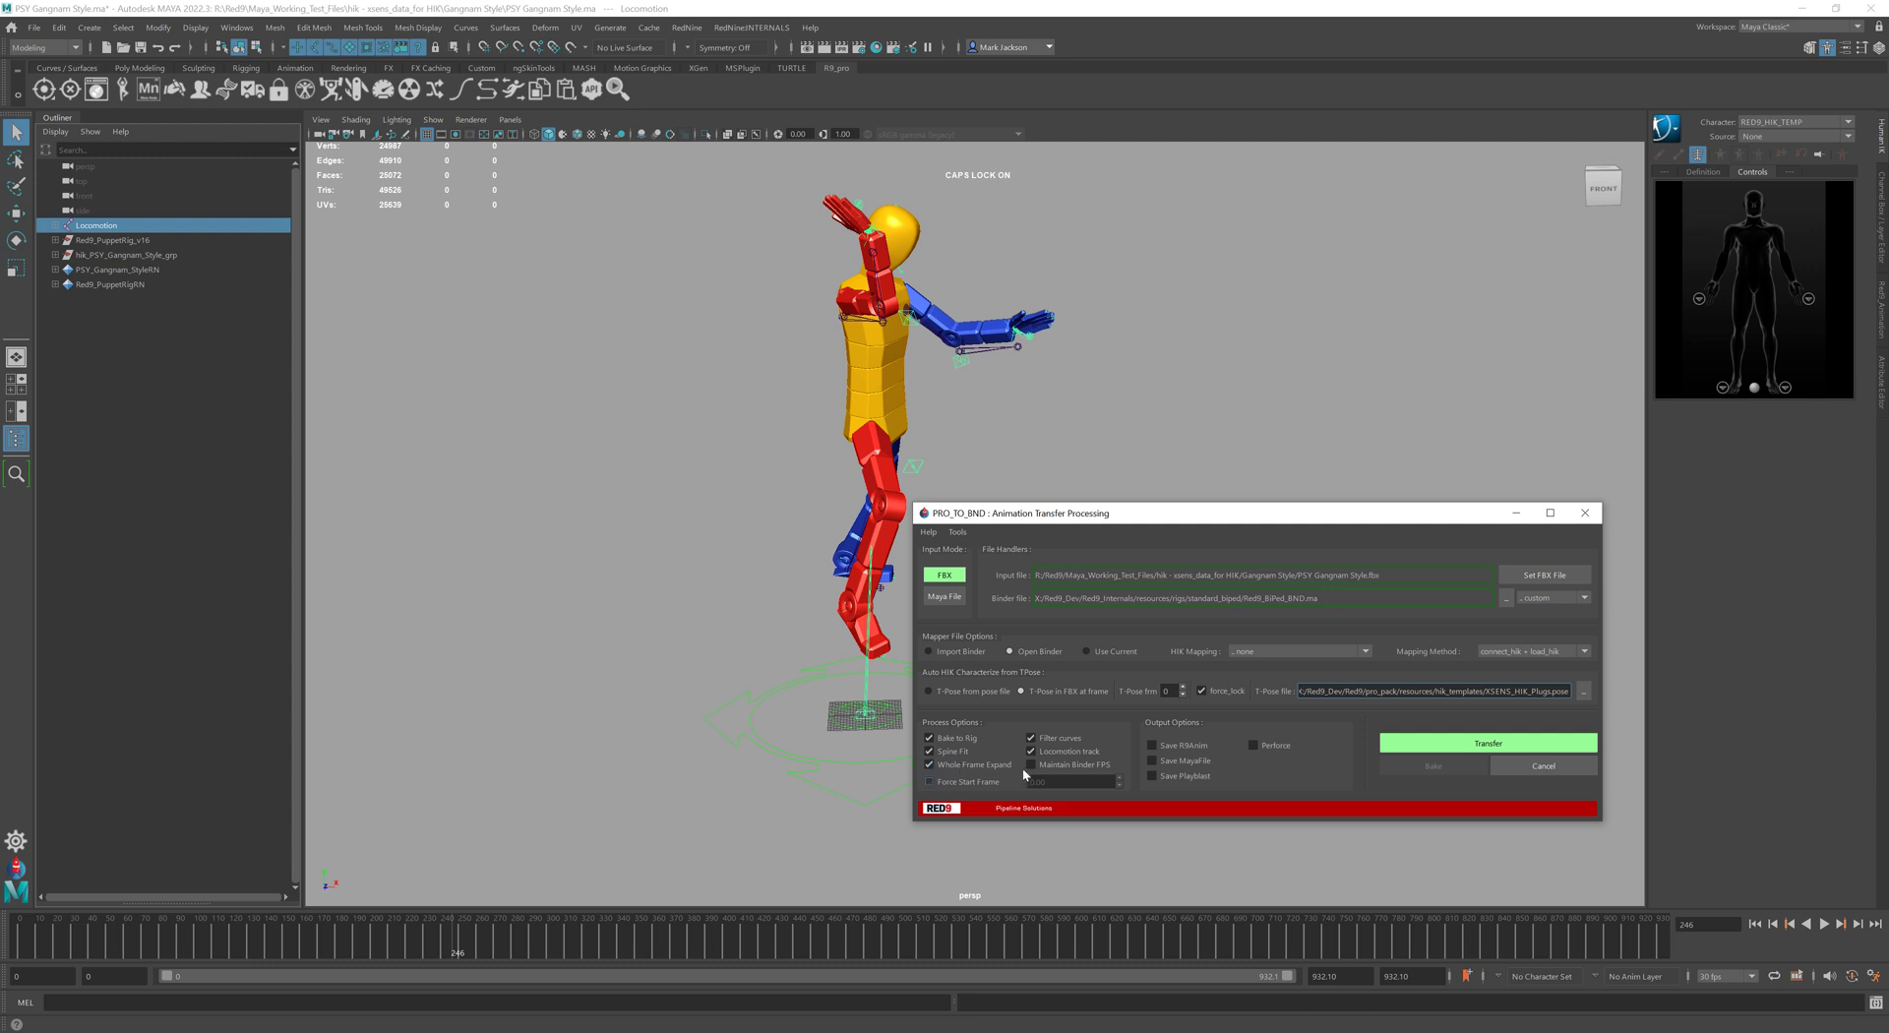
{"action": "left_click", "coordinate": [954, 782]}
{"action": "left_click", "coordinate": [1033, 764]}
{"action": "left_click", "coordinate": [1527, 743]}
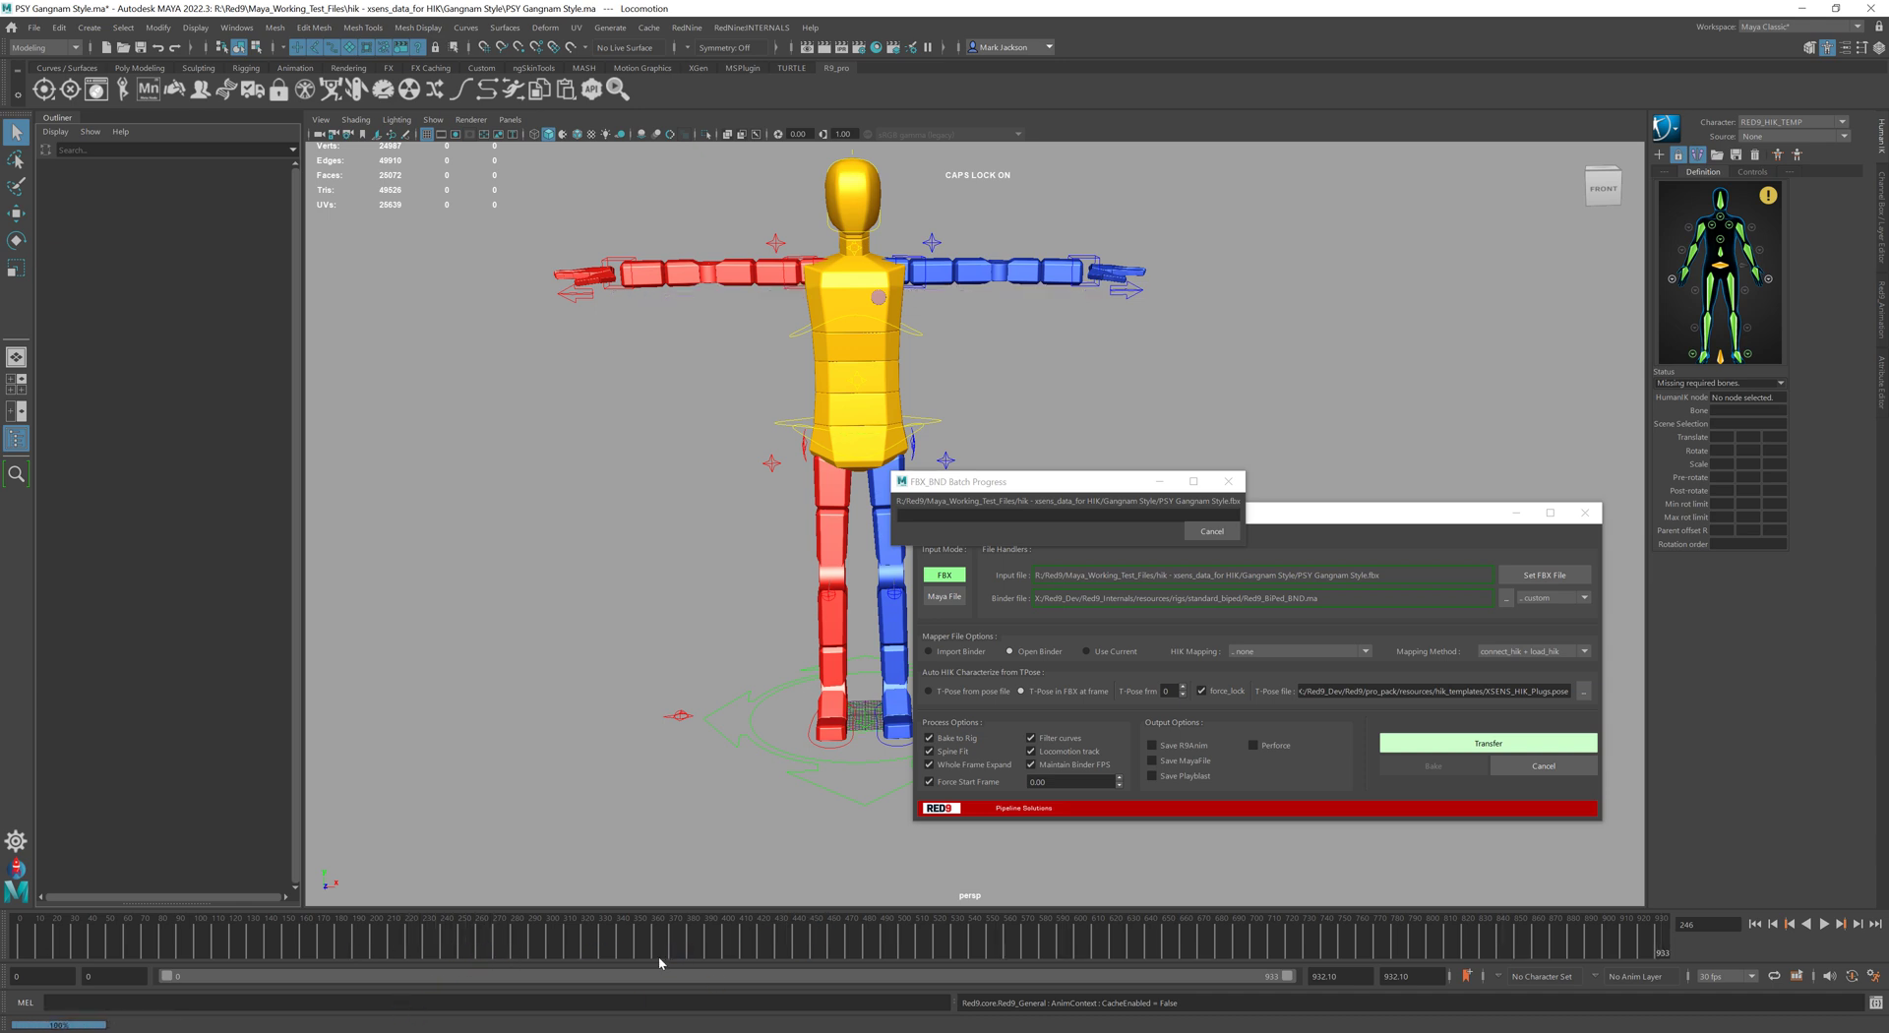
Play the baked animation on the puppet rig, stop it, and nudge the transfer window down
{"action": "left_click_drag", "start_coordinate": [258, 929], "coordinate": [580, 925]}
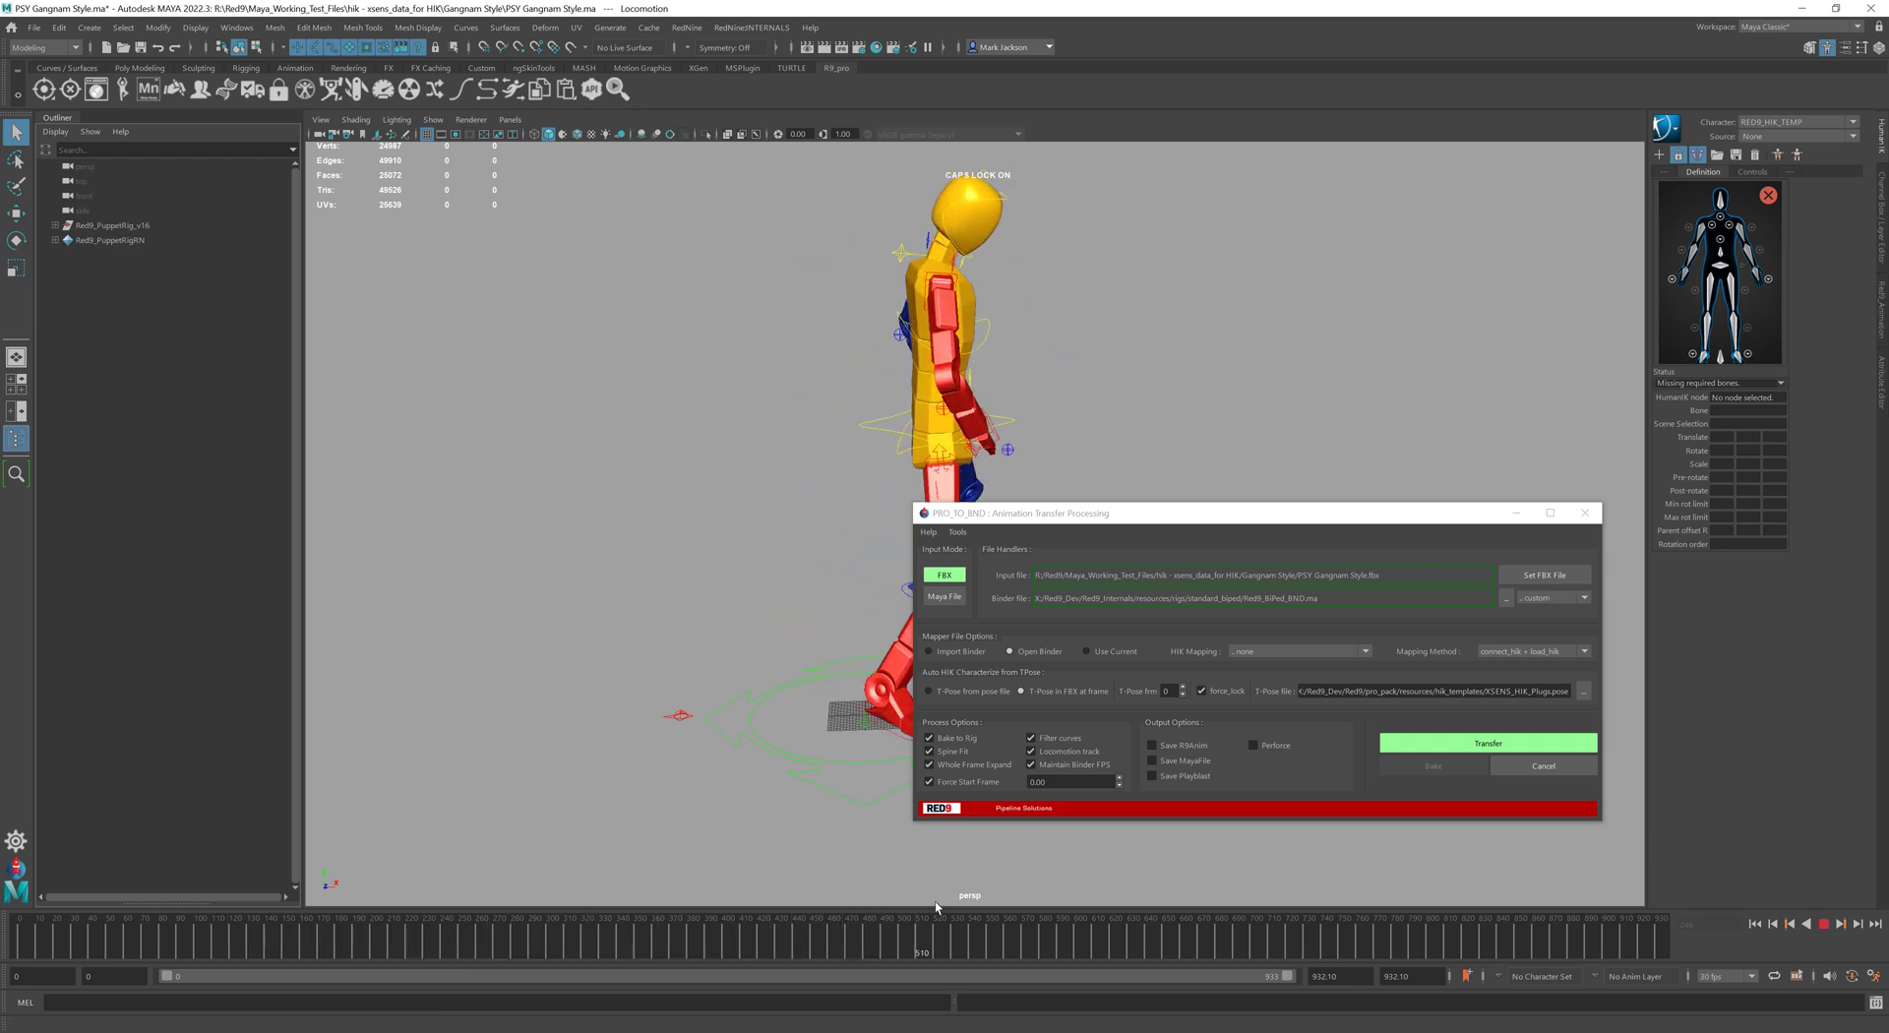
{"action": "key", "text": "Escape"}
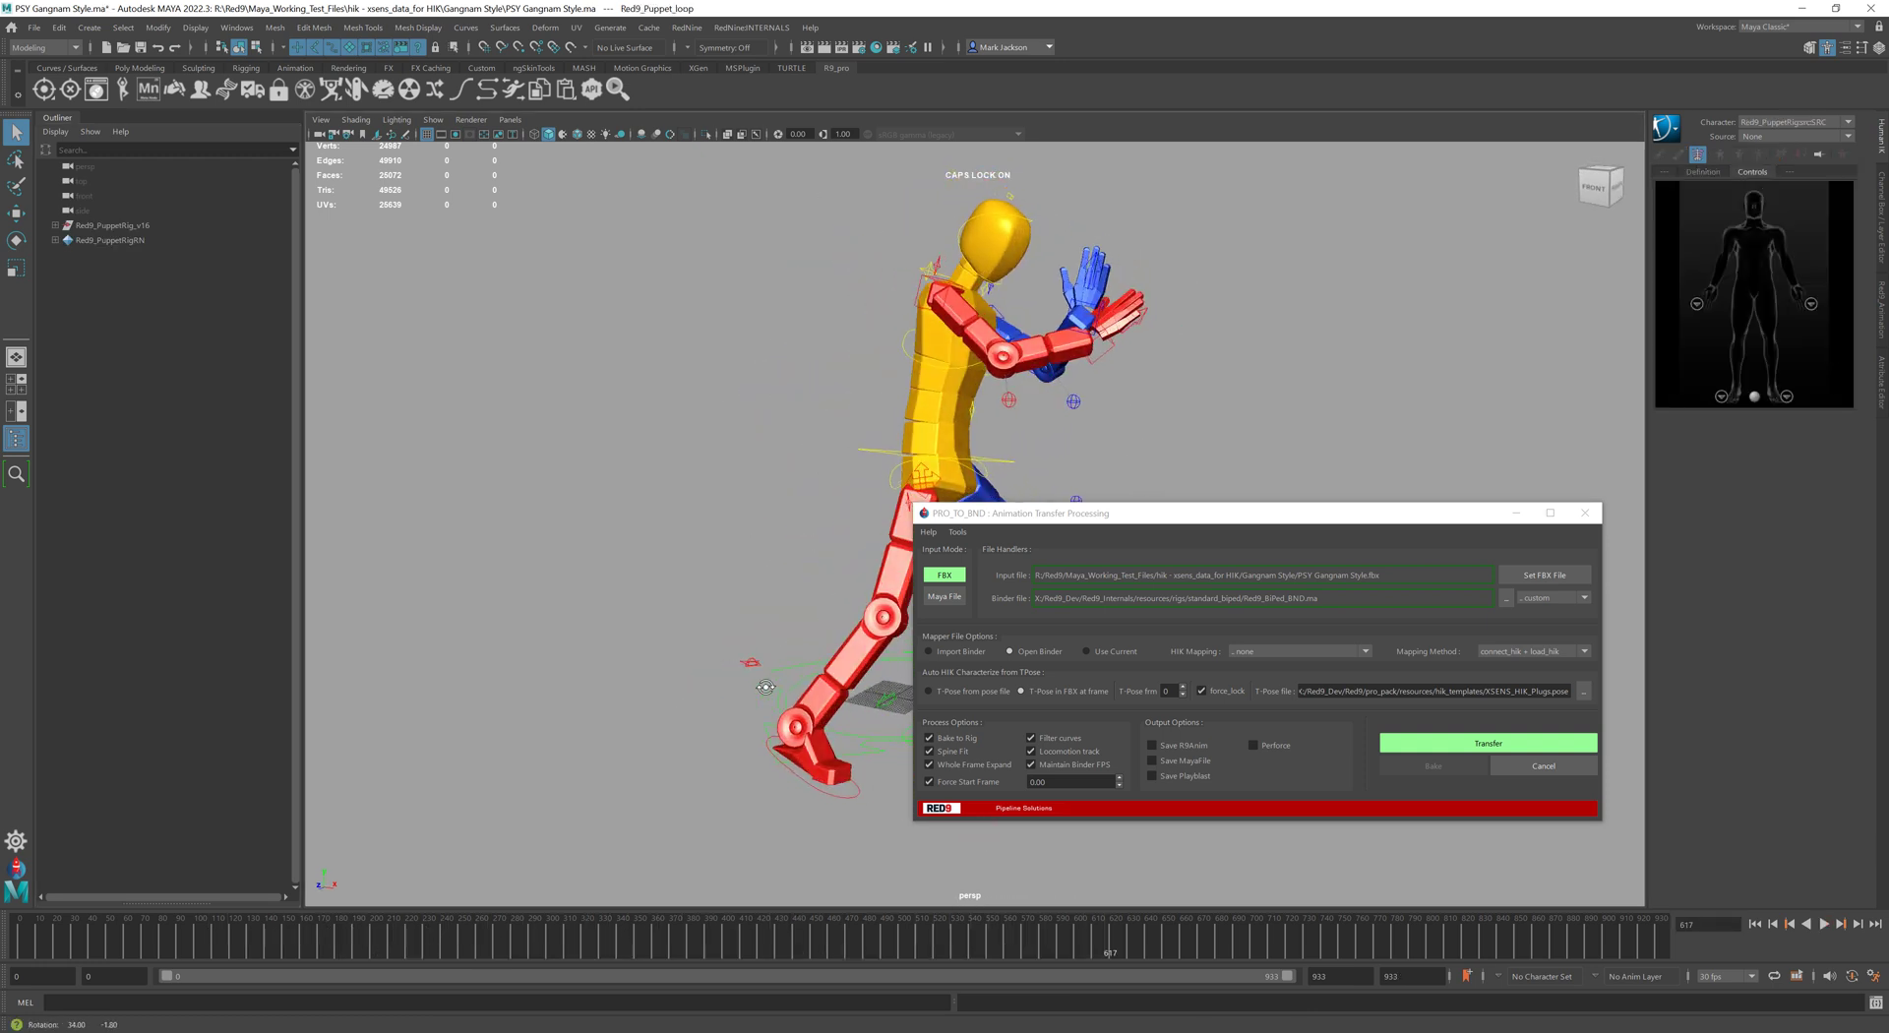
{"action": "left_click_drag", "start_coordinate": [1247, 520], "coordinate": [1248, 535]}
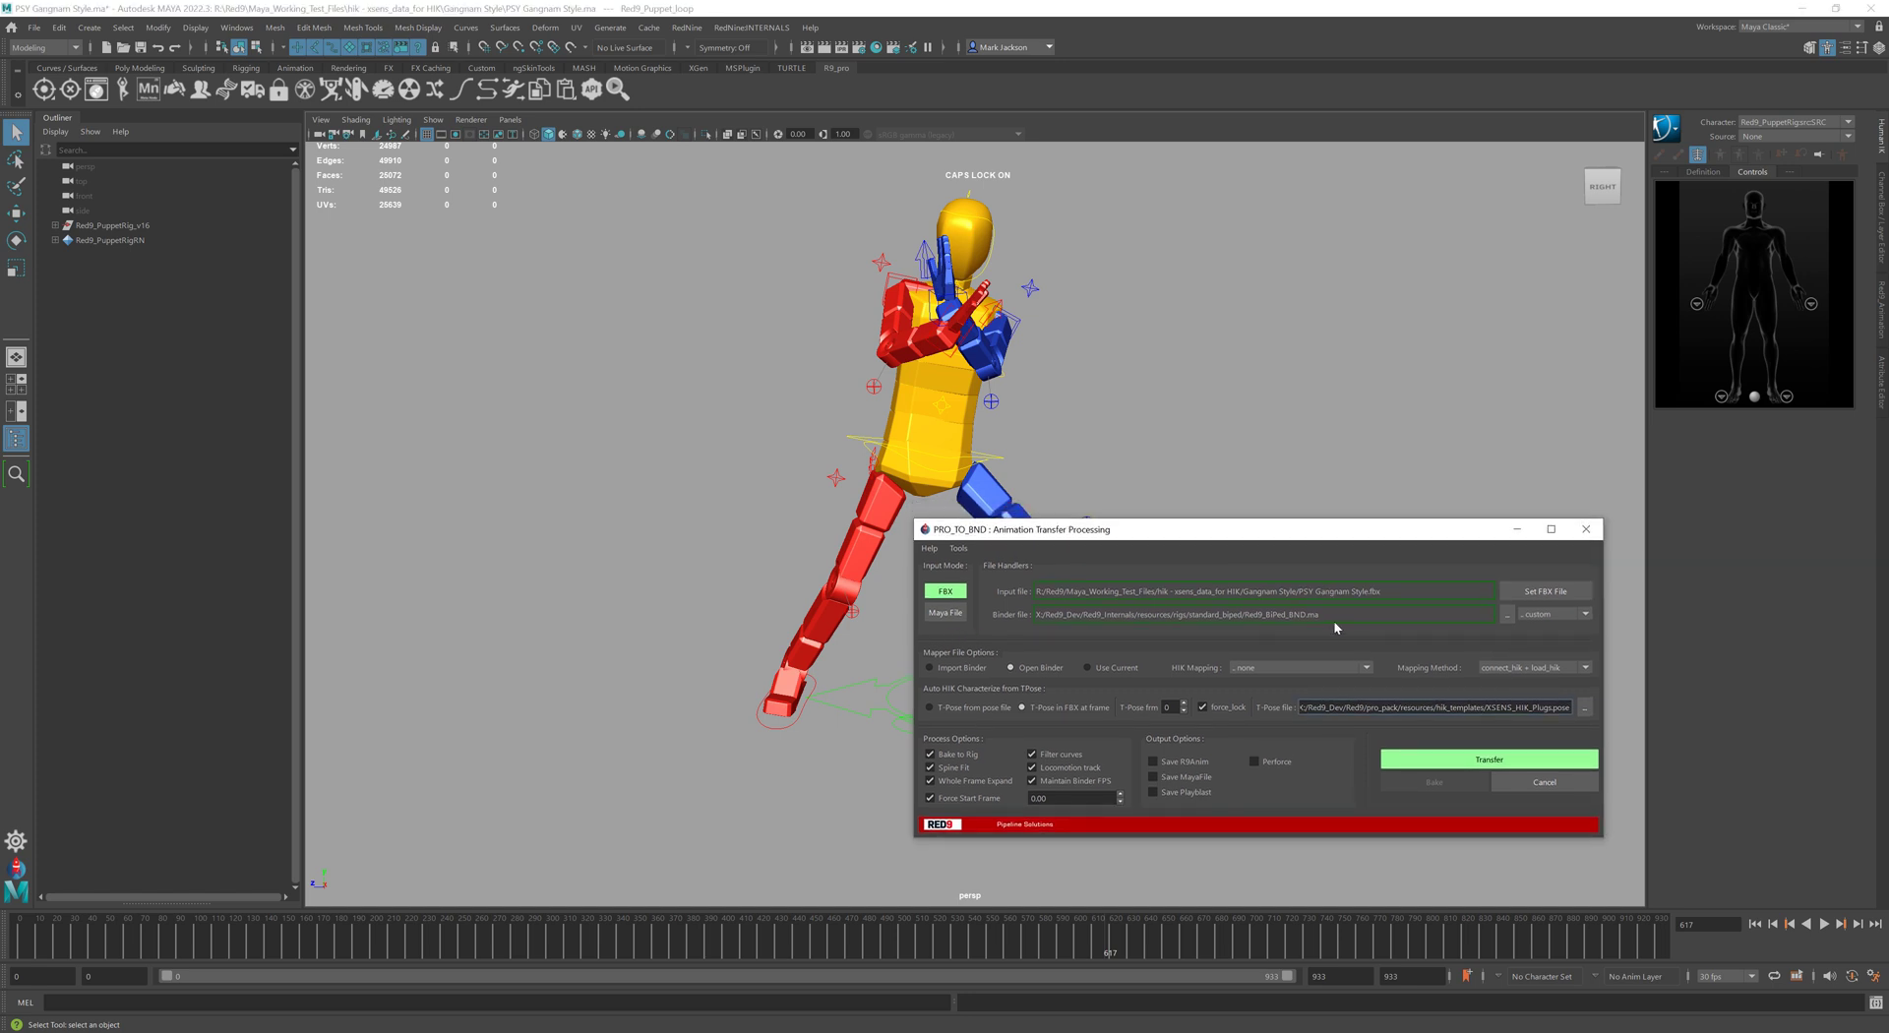
Open the PRO_TO_BND ReMapping help video in the browser, close its page, and return to Maya
{"action": "left_click", "coordinate": [929, 548]}
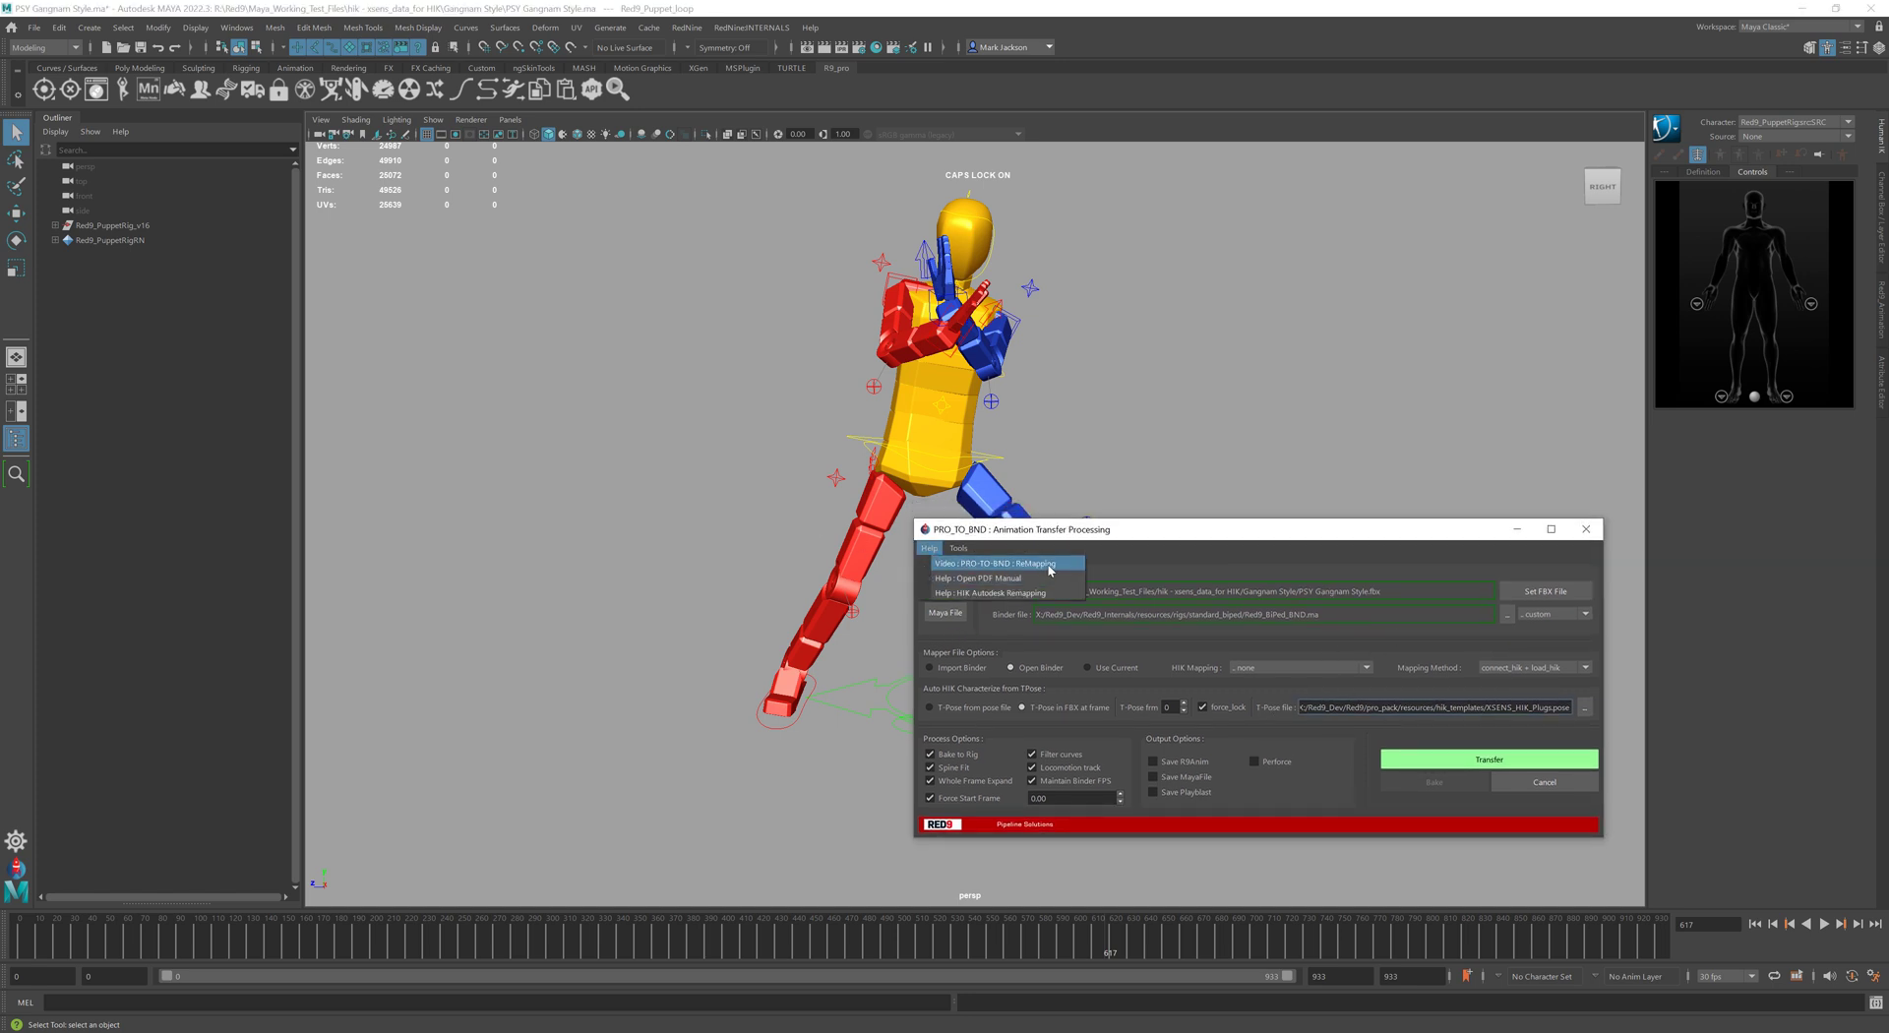
{"action": "left_click", "coordinate": [1050, 571]}
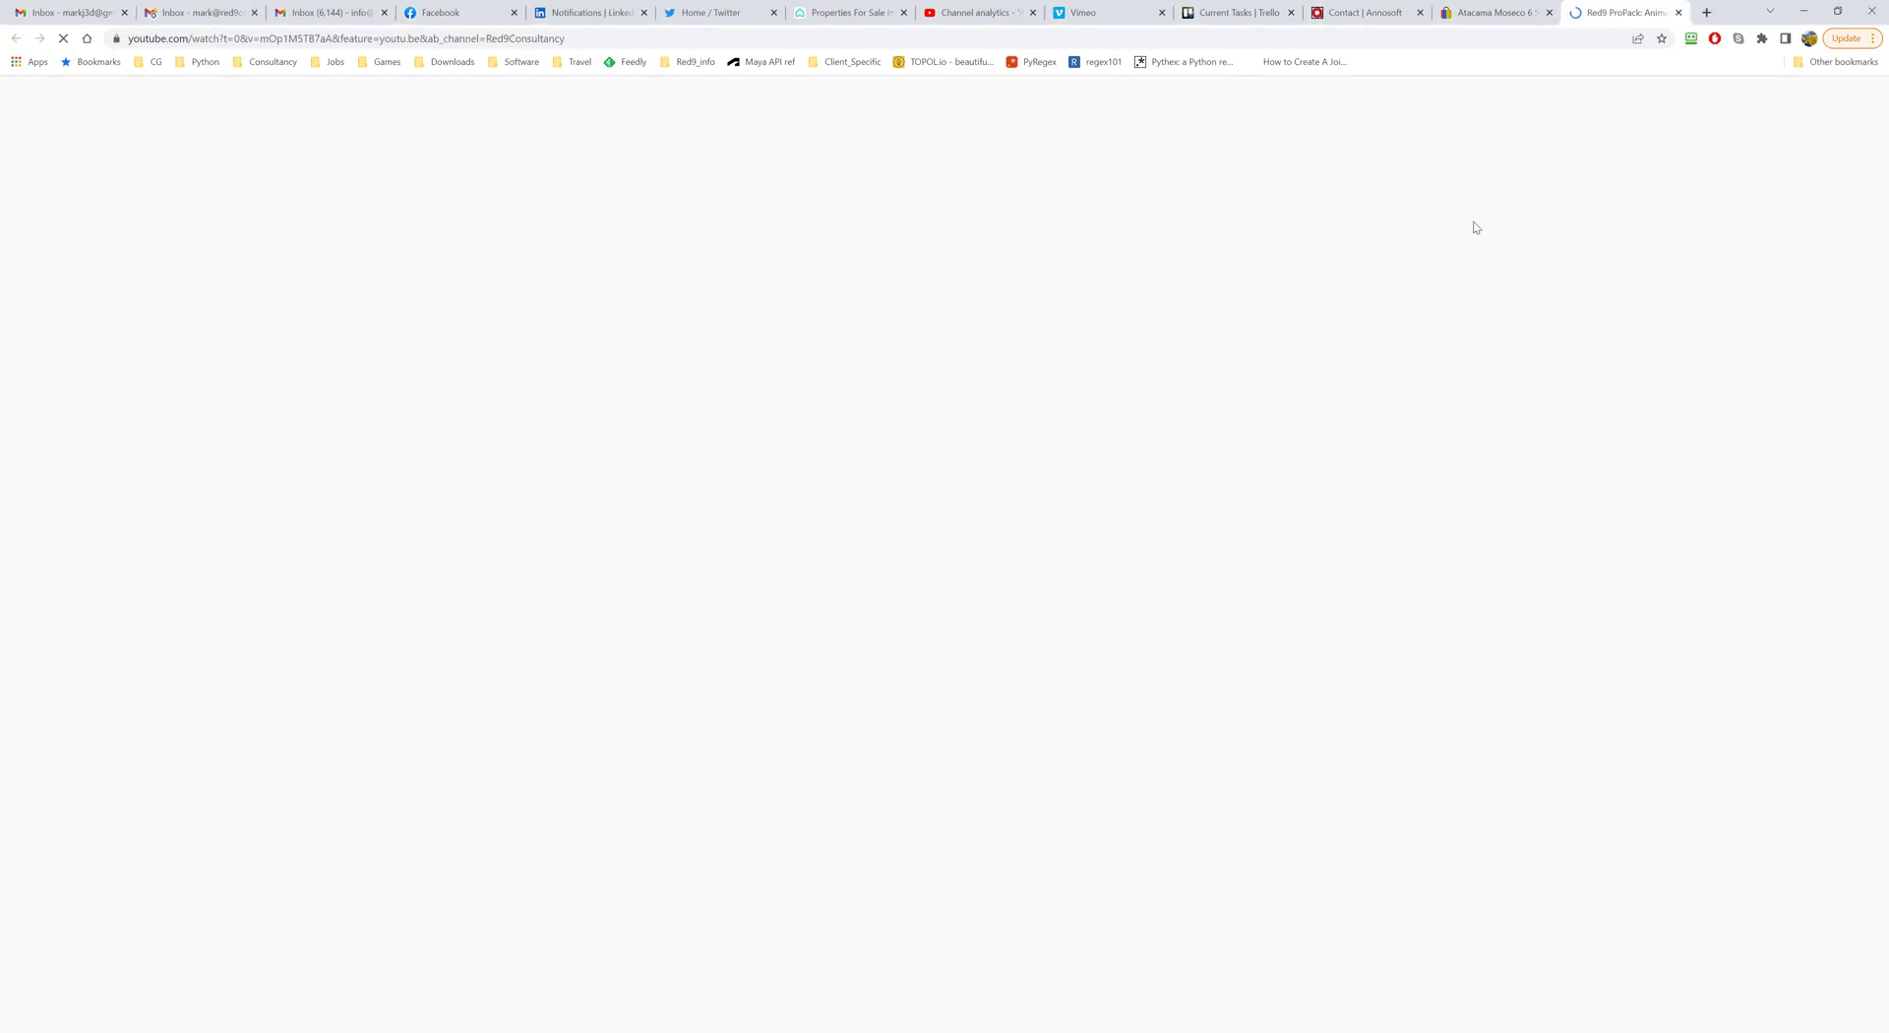
{"action": "key", "text": "ctrl+w"}
{"action": "key", "text": "alt+Tab"}
Open the Pro_to_BND PDF manual and read the Mapping Method section down to the connect_hik + load_hik entry
{"action": "left_click", "coordinate": [931, 548]}
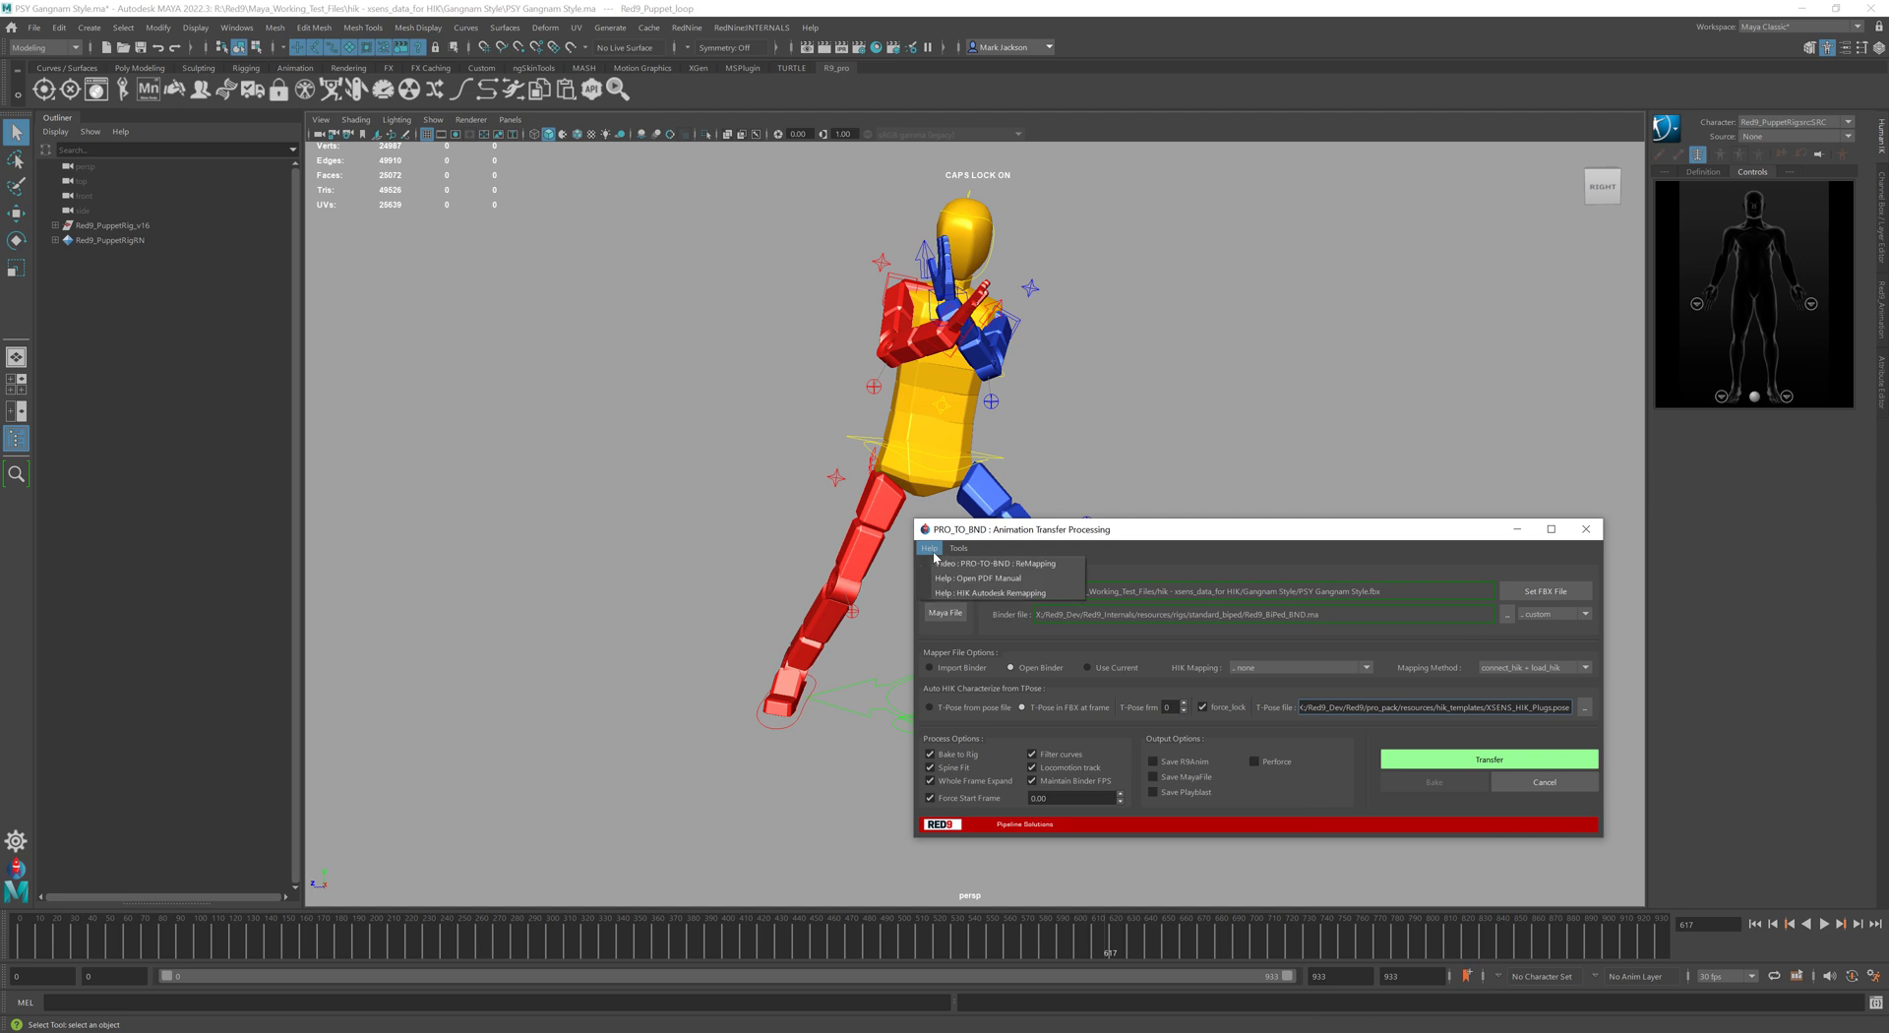
{"action": "left_click", "coordinate": [973, 571]}
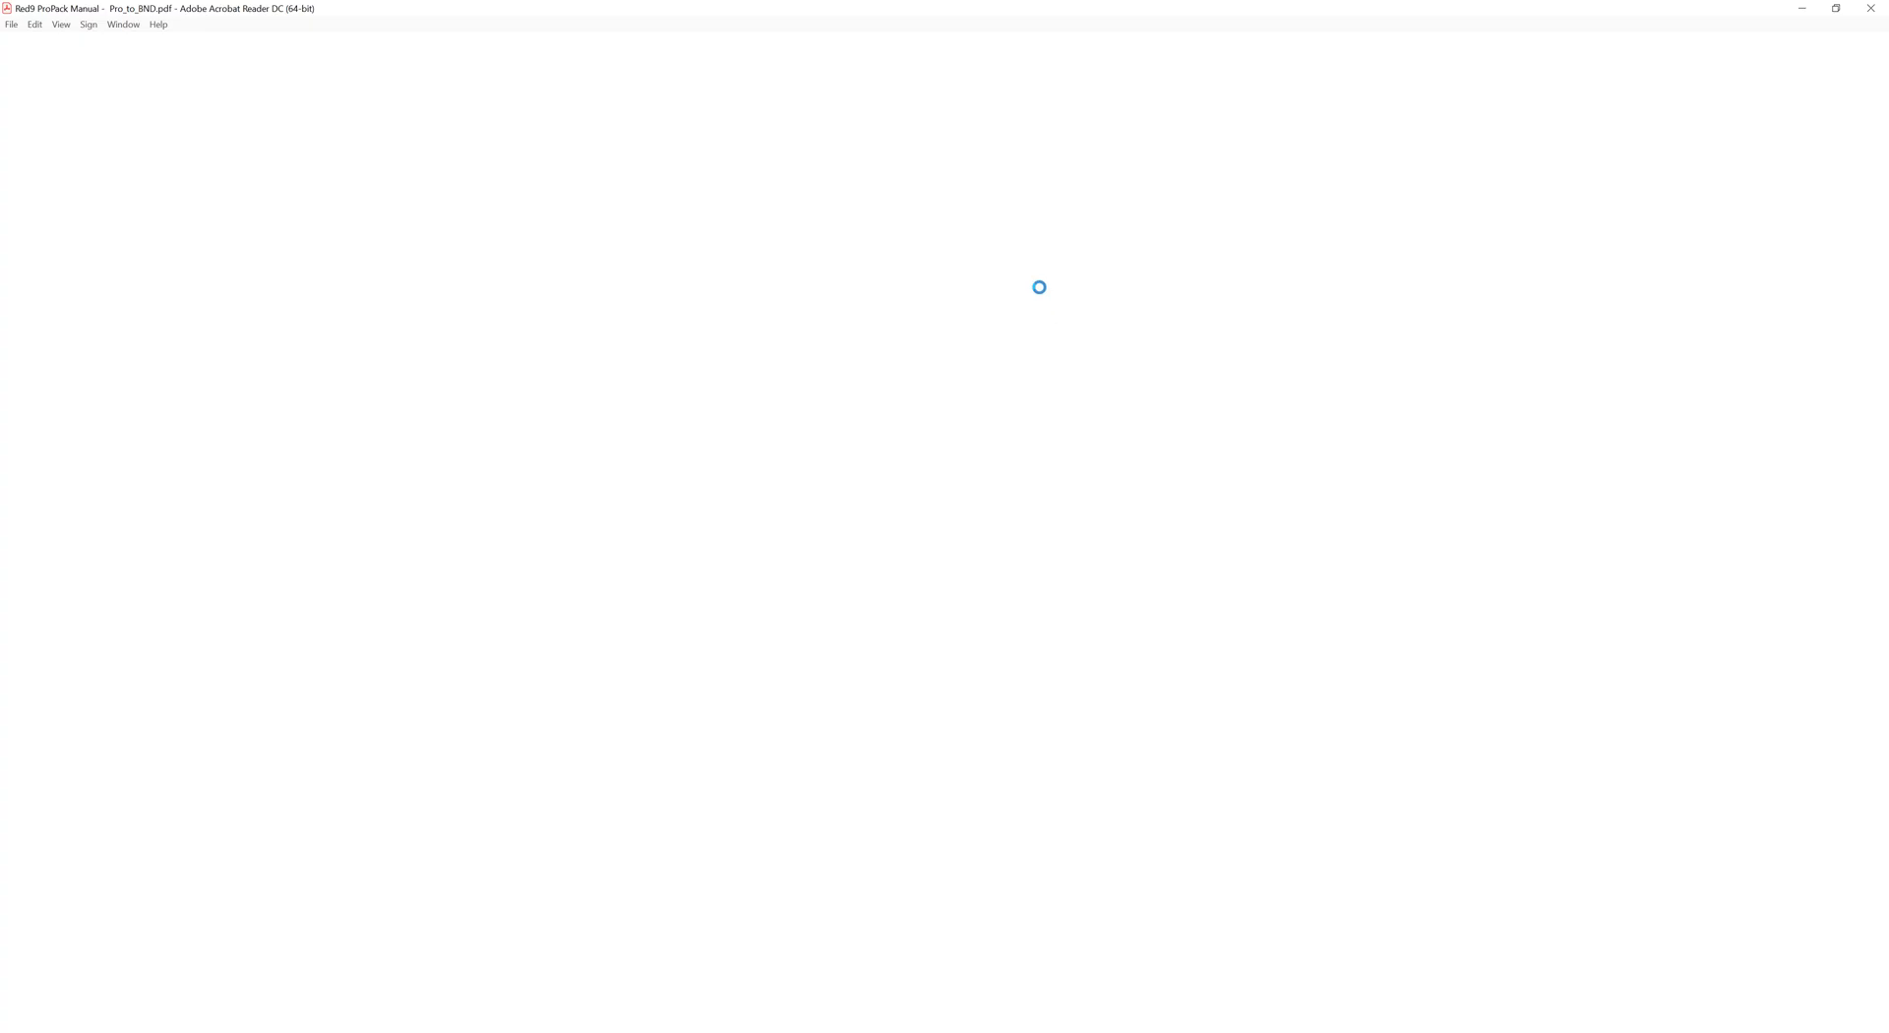
{"action": "scroll", "coordinate": [1132, 521], "scroll_direction": "down", "scroll_amount": 20}
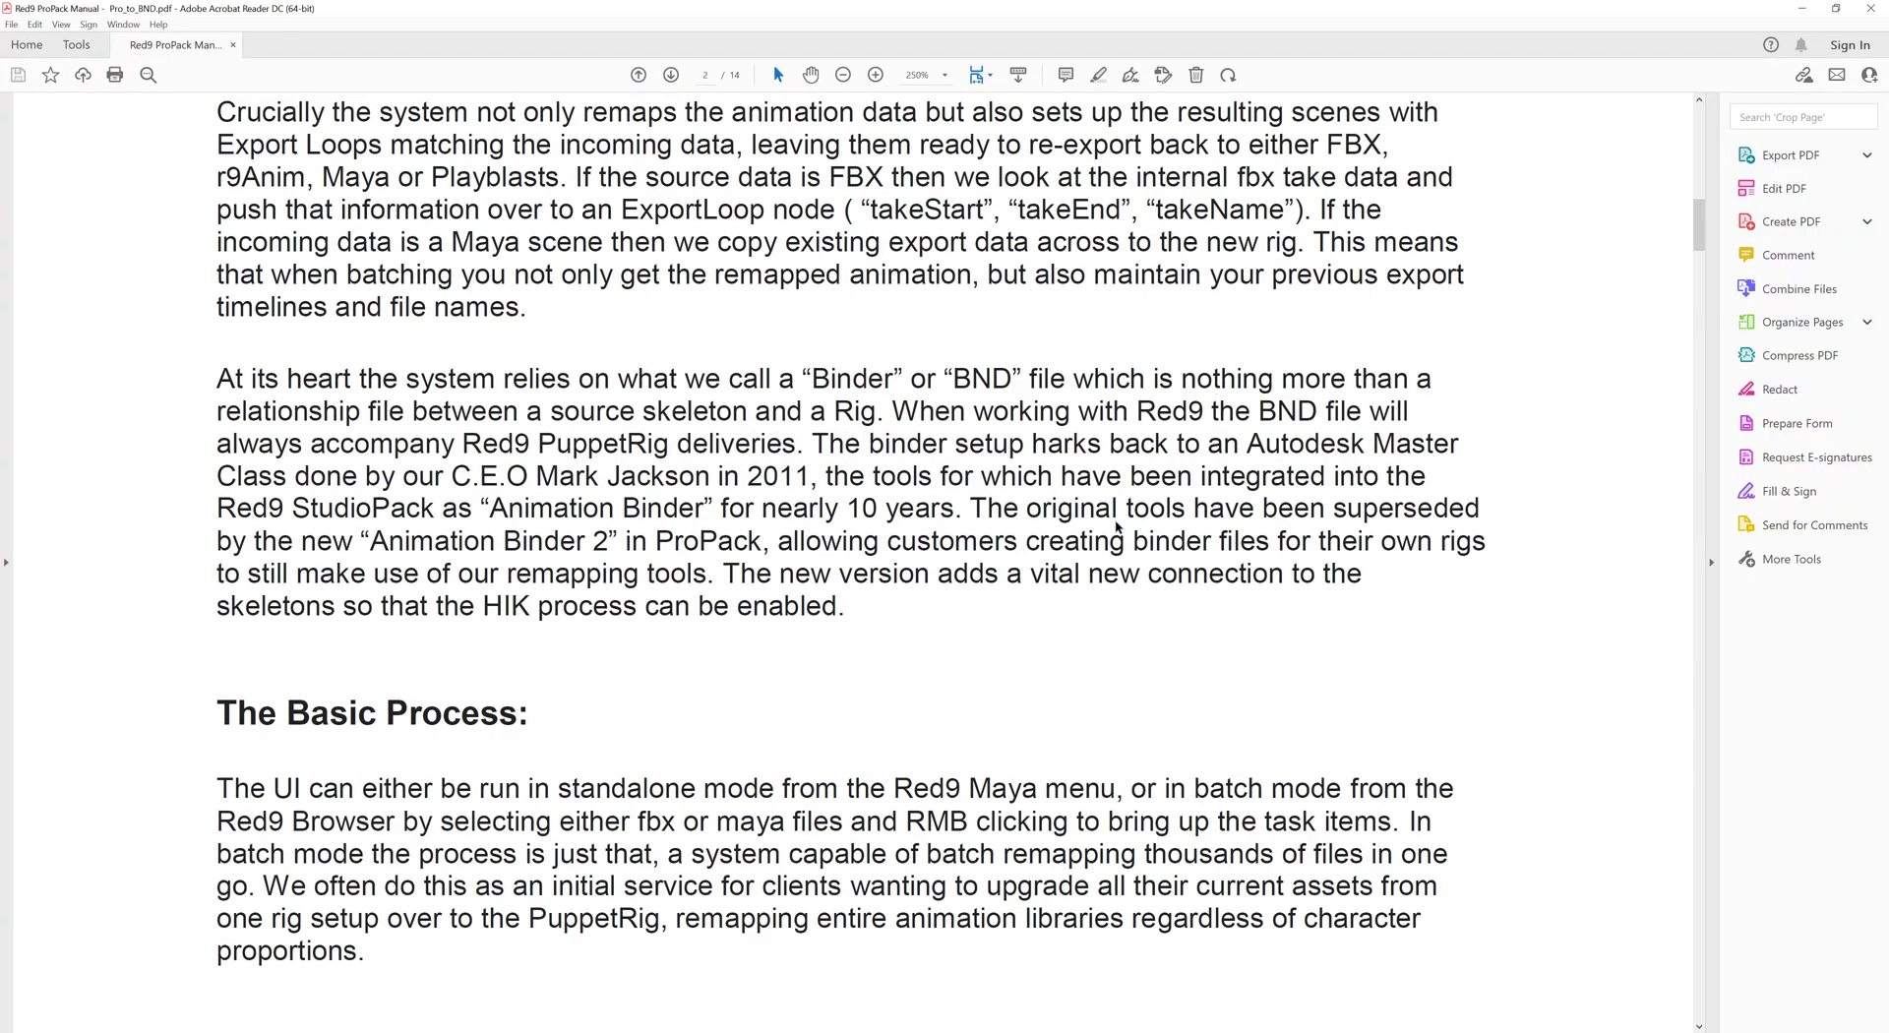
{"action": "scroll", "coordinate": [1116, 527], "scroll_direction": "down", "scroll_amount": 20}
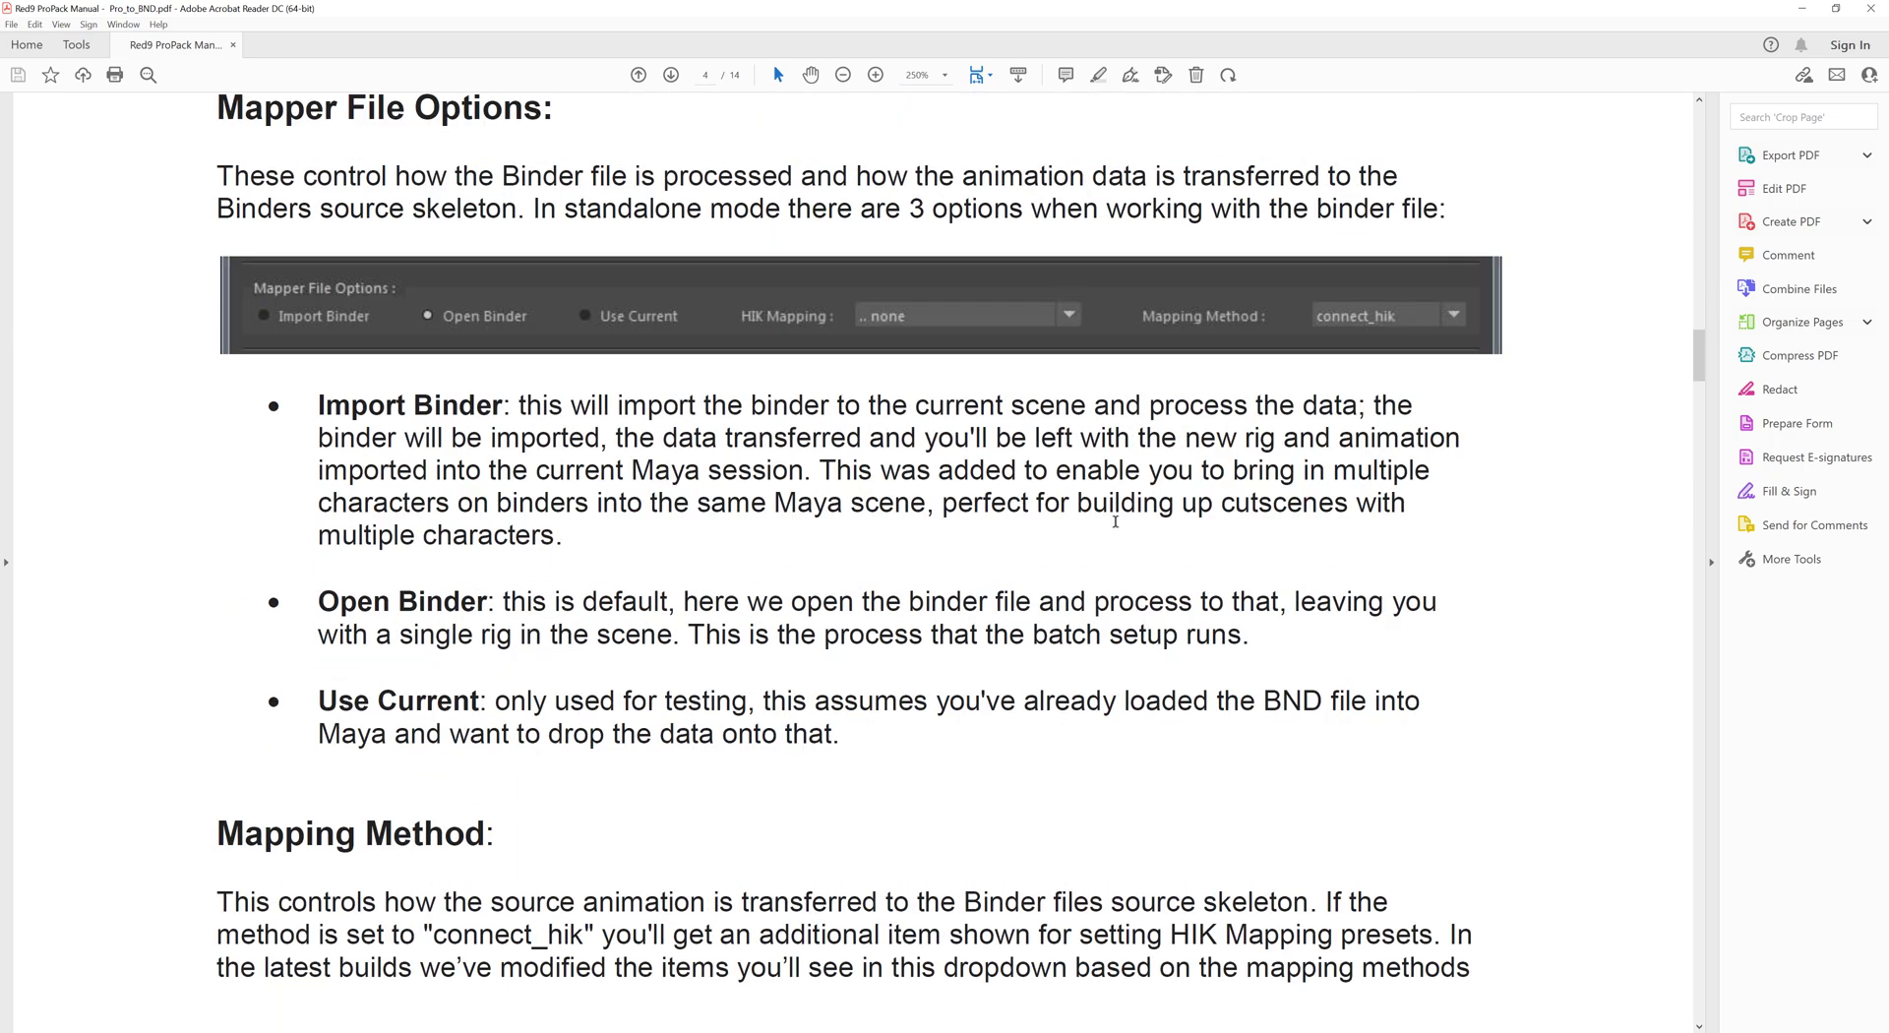
{"action": "scroll", "coordinate": [737, 675], "scroll_direction": "down", "scroll_amount": 15}
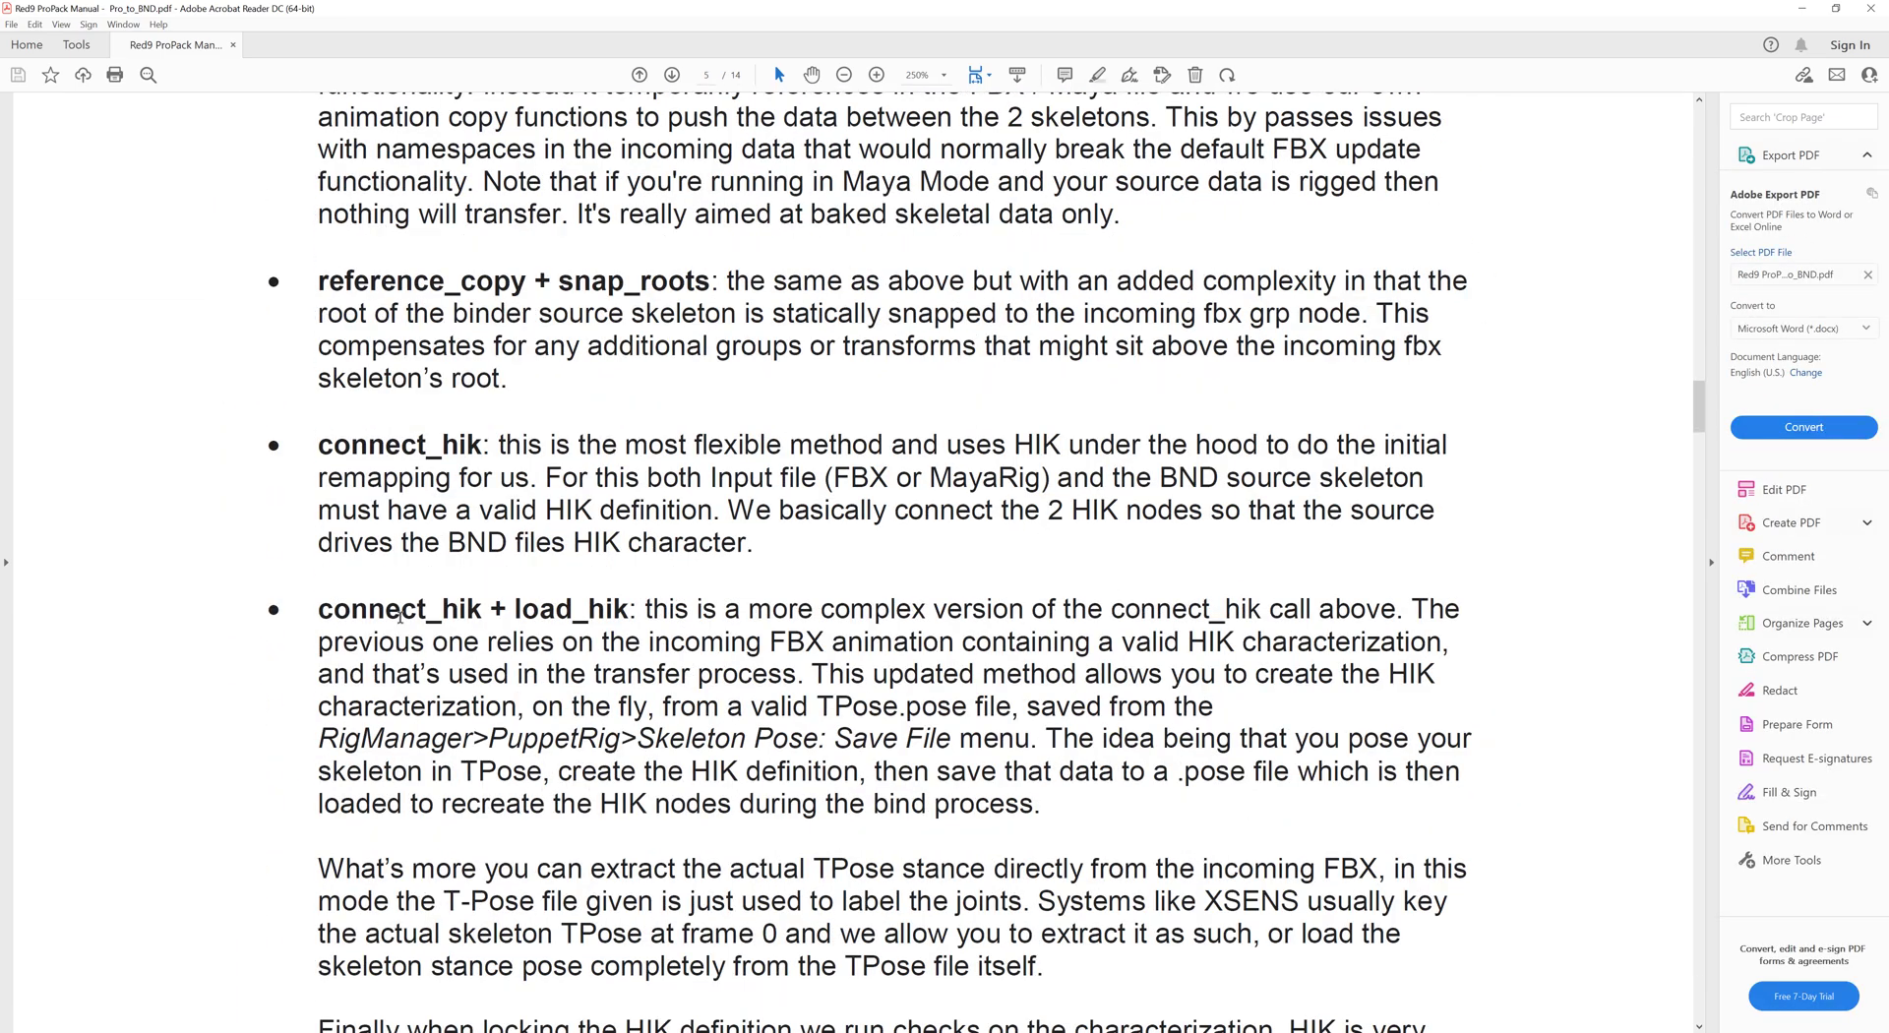
{"action": "double_click", "coordinate": [364, 609]}
Go through the rest of the manual to the HIK TPose Build Settings section, and close the PDF
{"action": "scroll", "coordinate": [1020, 763], "scroll_direction": "down", "scroll_amount": 8}
{"action": "scroll", "coordinate": [1019, 762], "scroll_direction": "down", "scroll_amount": 20}
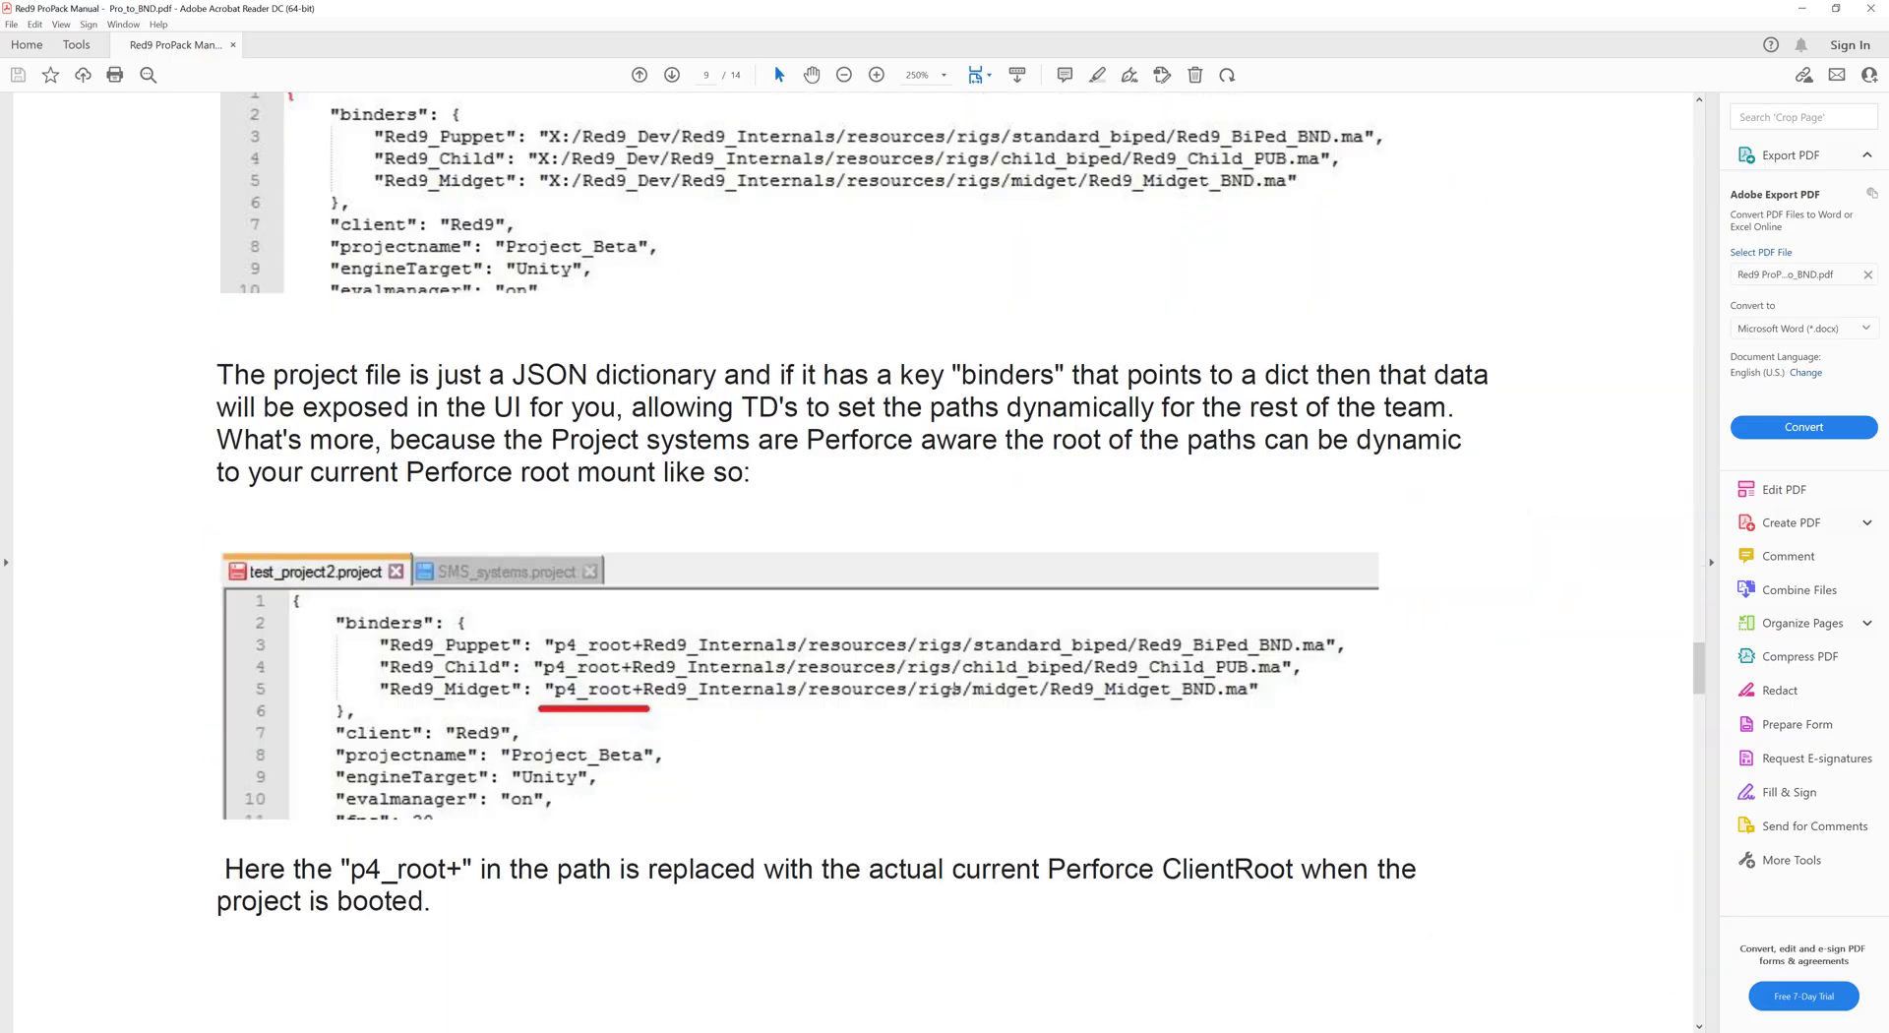
{"action": "left_click_drag", "start_coordinate": [1700, 671], "coordinate": [1705, 906]}
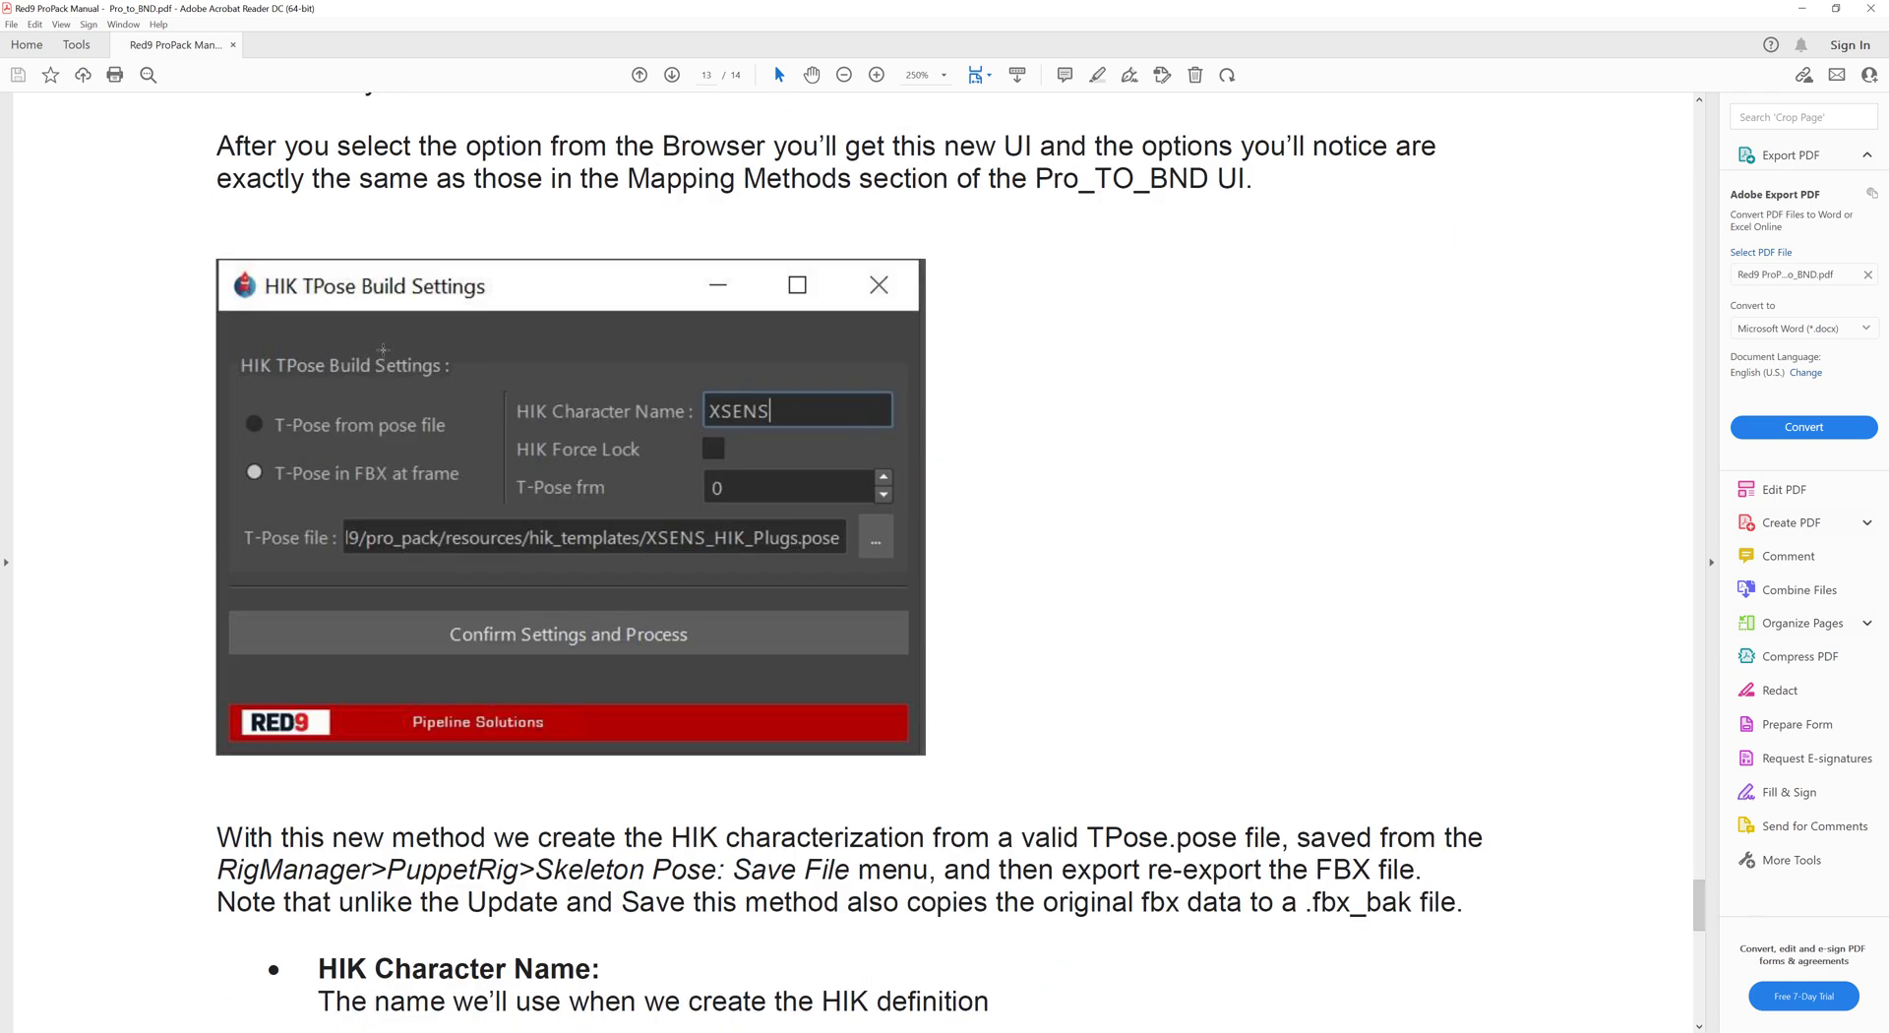
{"action": "left_click", "coordinate": [1871, 9]}
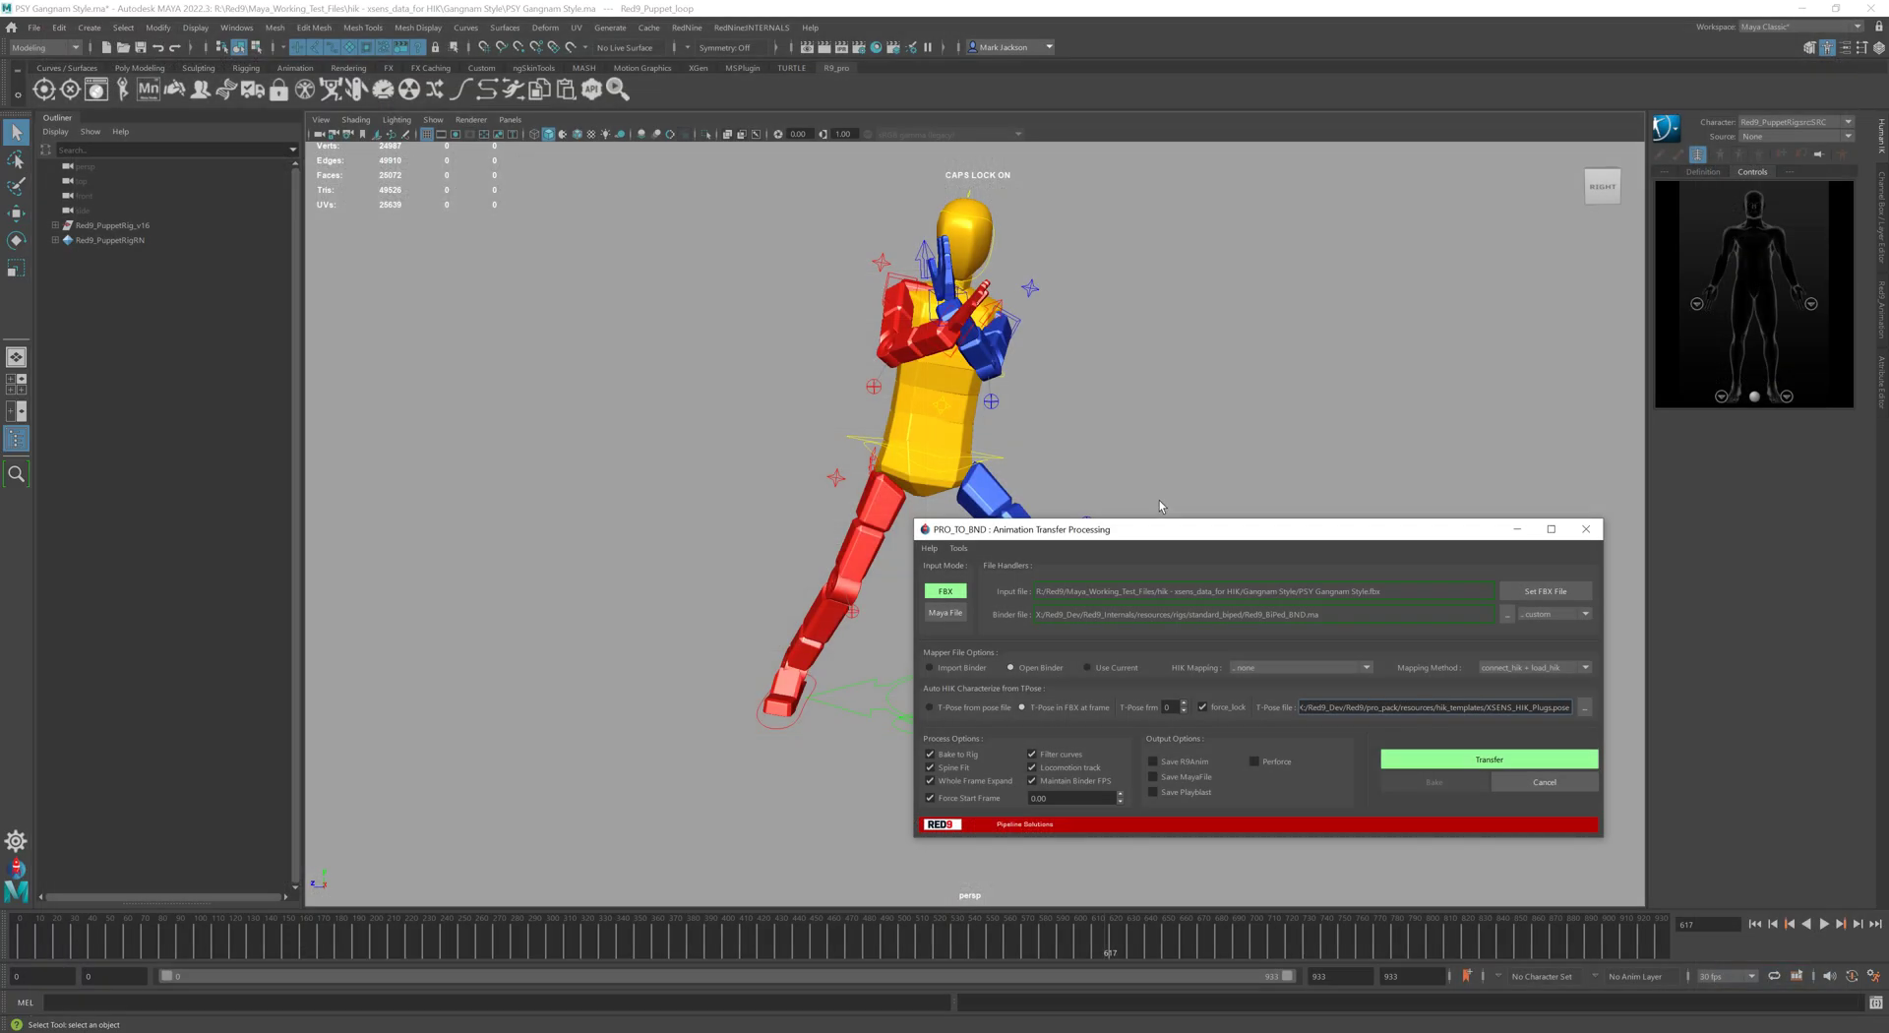
Open HIK Create from TPose for dance1.fbx, dance2.fbx and dunk1.fbx in the Asset Browser, and move its settings window above the transfer window
{"action": "left_click", "coordinate": [97, 99]}
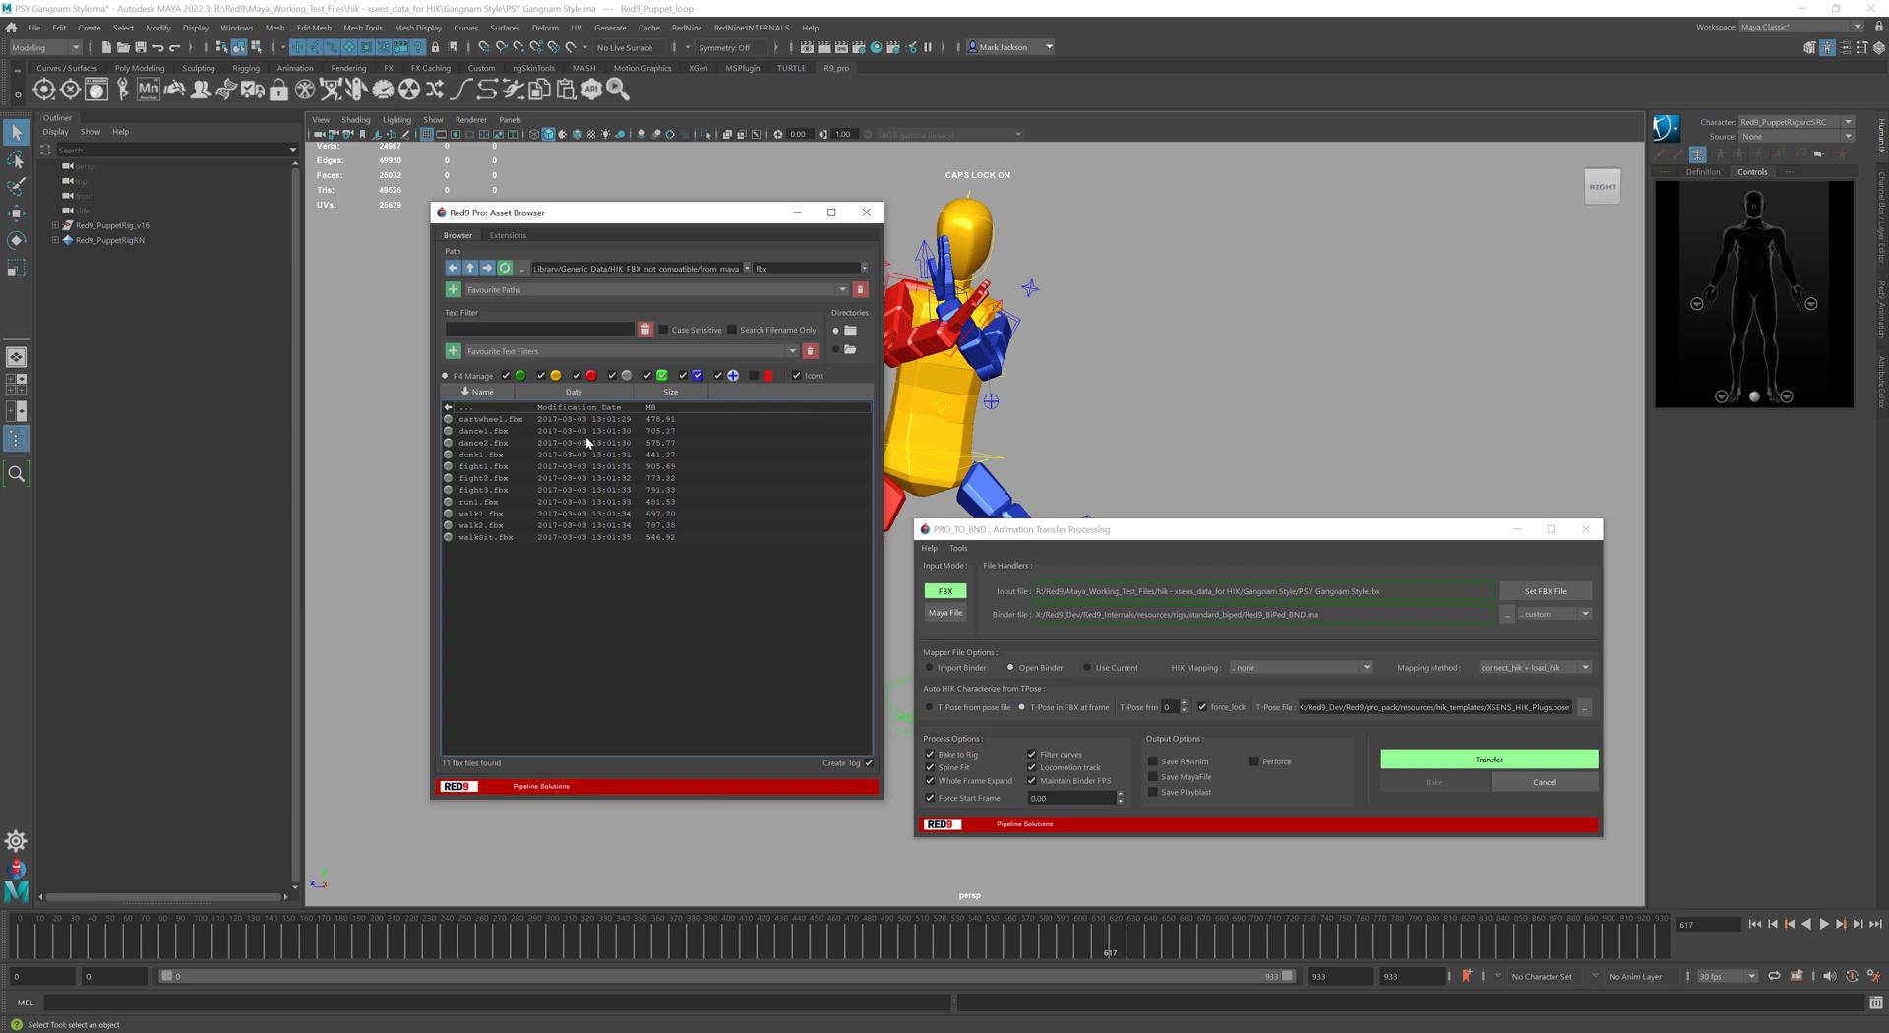
{"action": "right_click", "coordinate": [594, 453]}
{"action": "key", "text": "Escape"}
{"action": "right_click", "coordinate": [592, 460]}
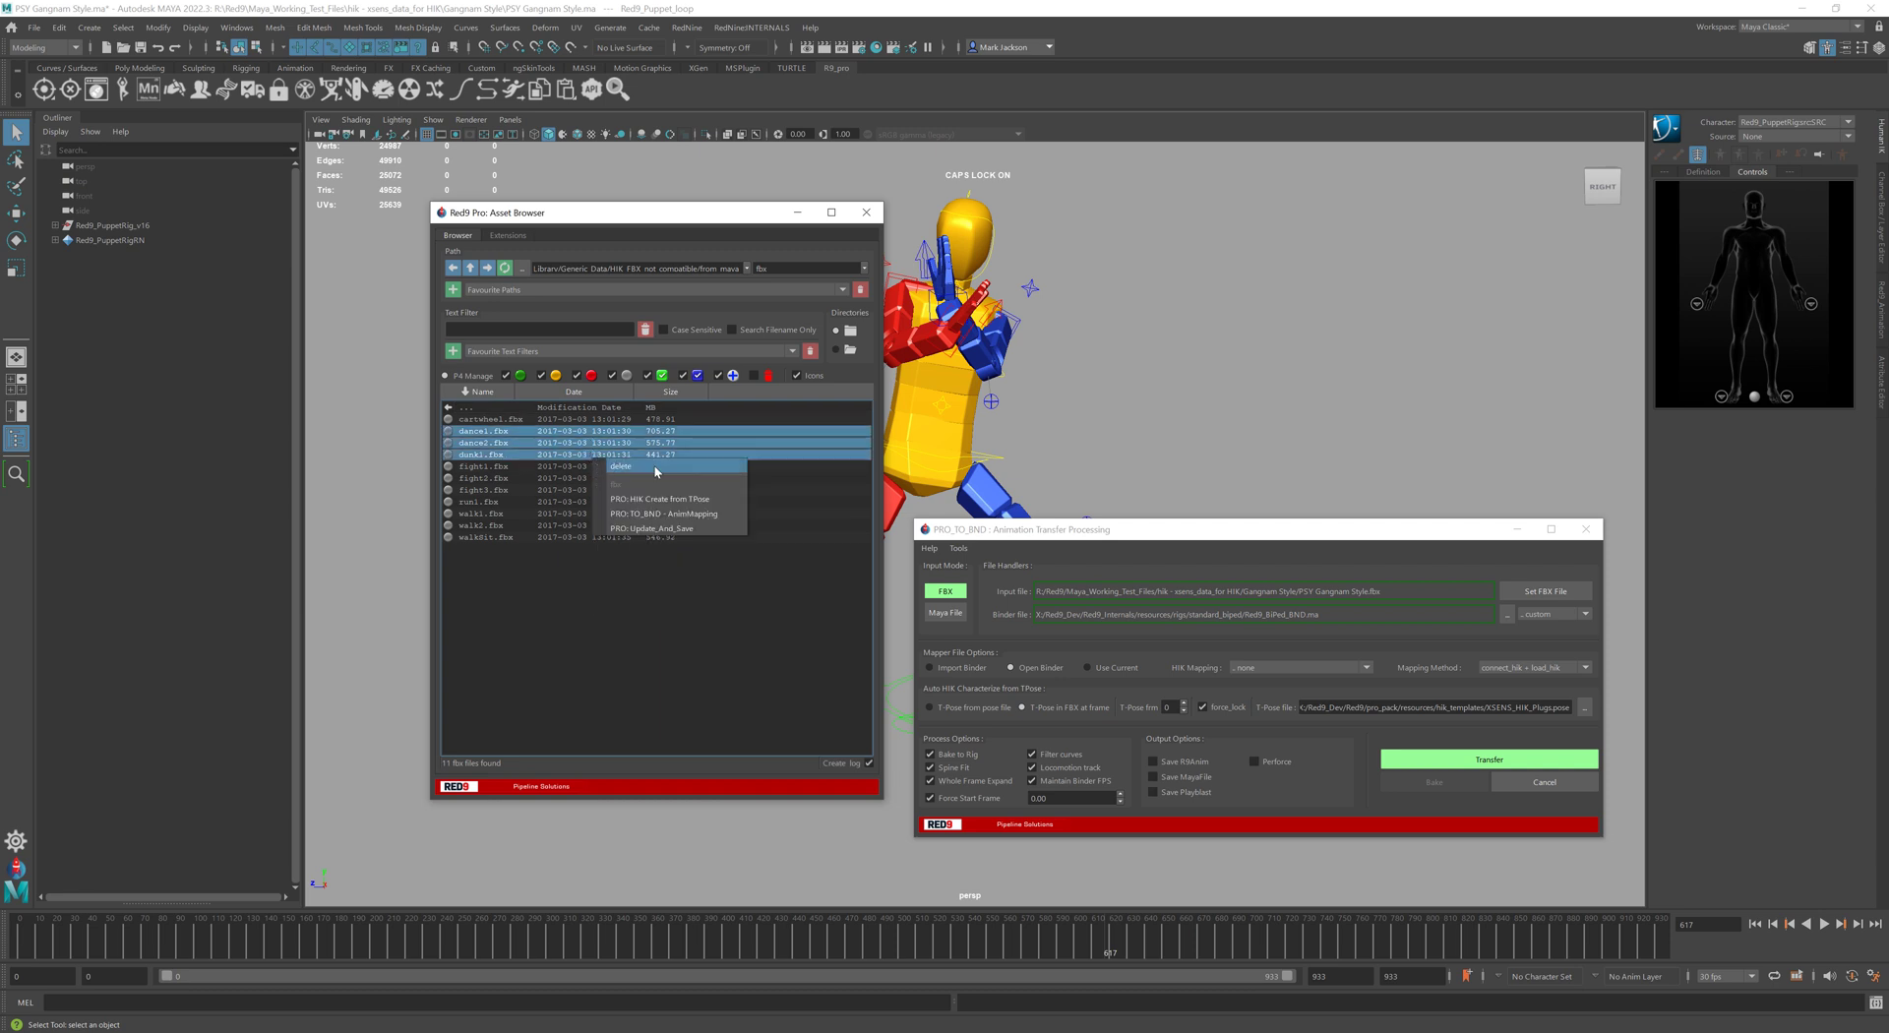
{"action": "left_click", "coordinate": [710, 499]}
{"action": "left_click_drag", "start_coordinate": [1043, 492], "coordinate": [1263, 243]}
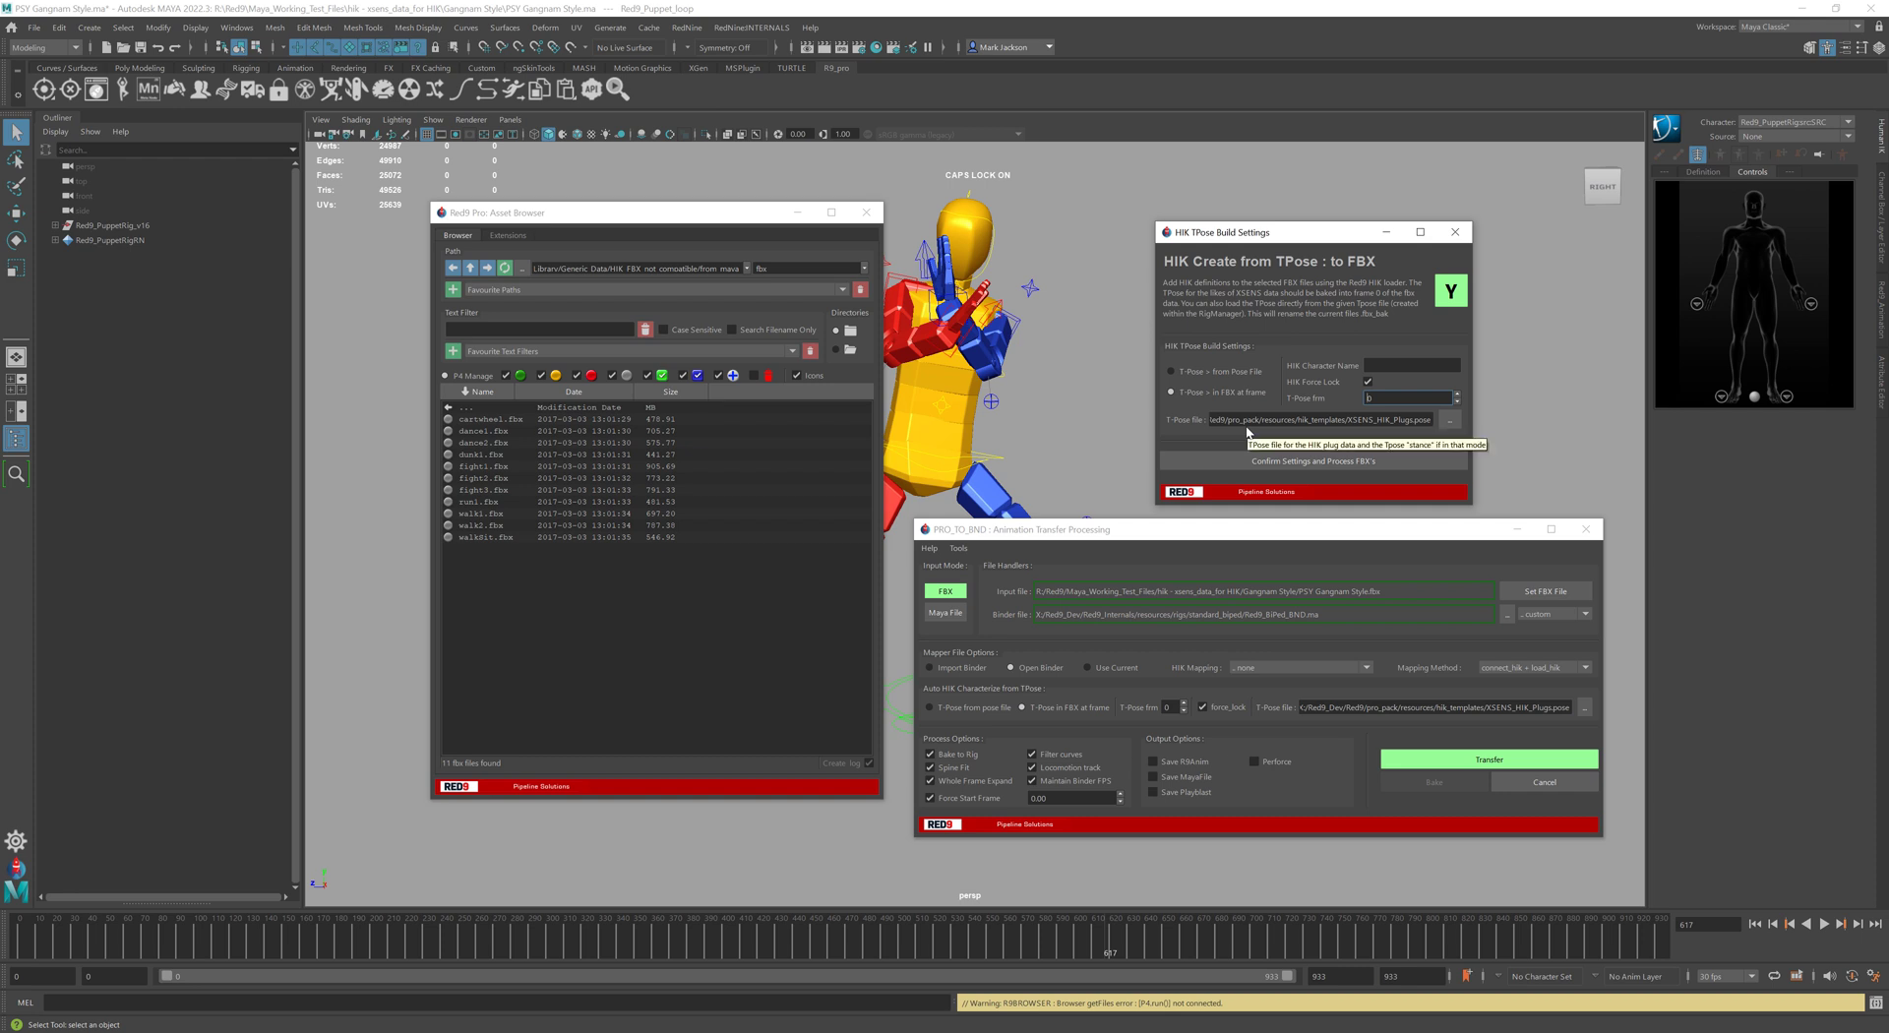
Look through the HIK Mapping presets in the transfer window, and close the Asset Browser
{"action": "left_click", "coordinate": [1299, 668]}
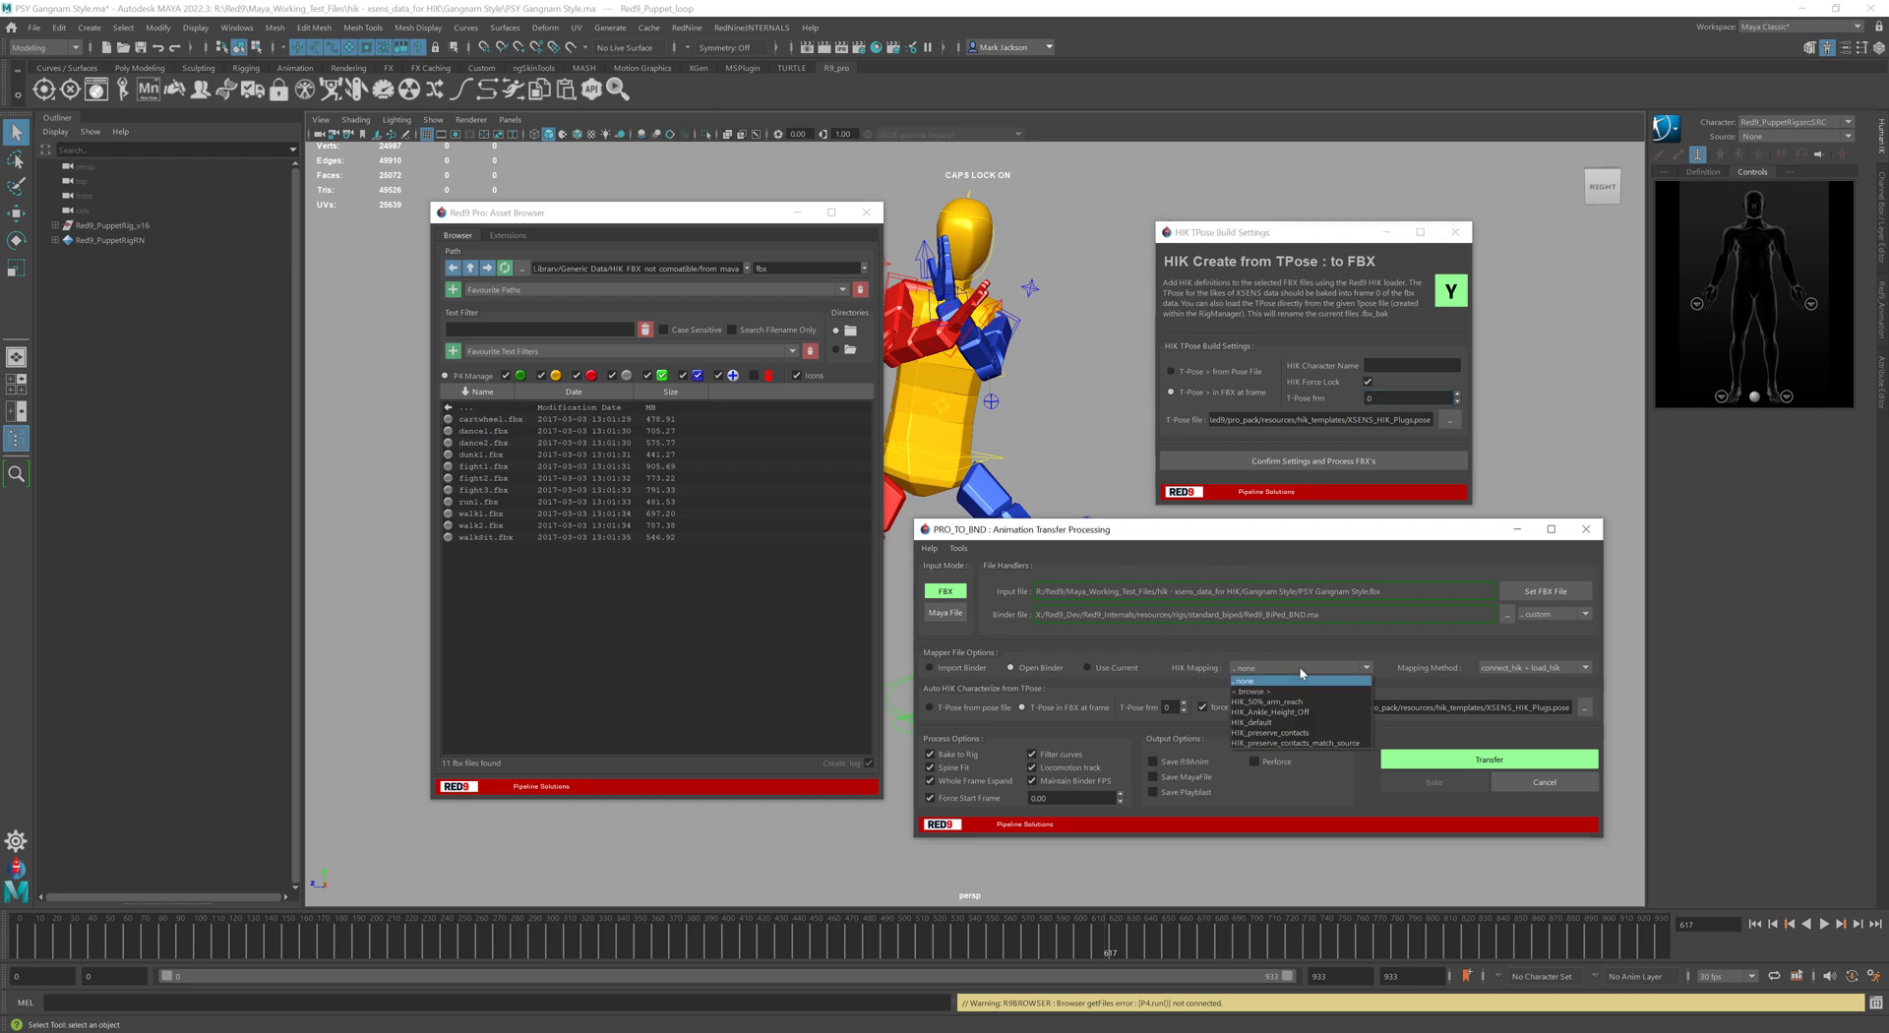
{"action": "left_click", "coordinate": [866, 213]}
{"action": "left_click", "coordinate": [866, 212]}
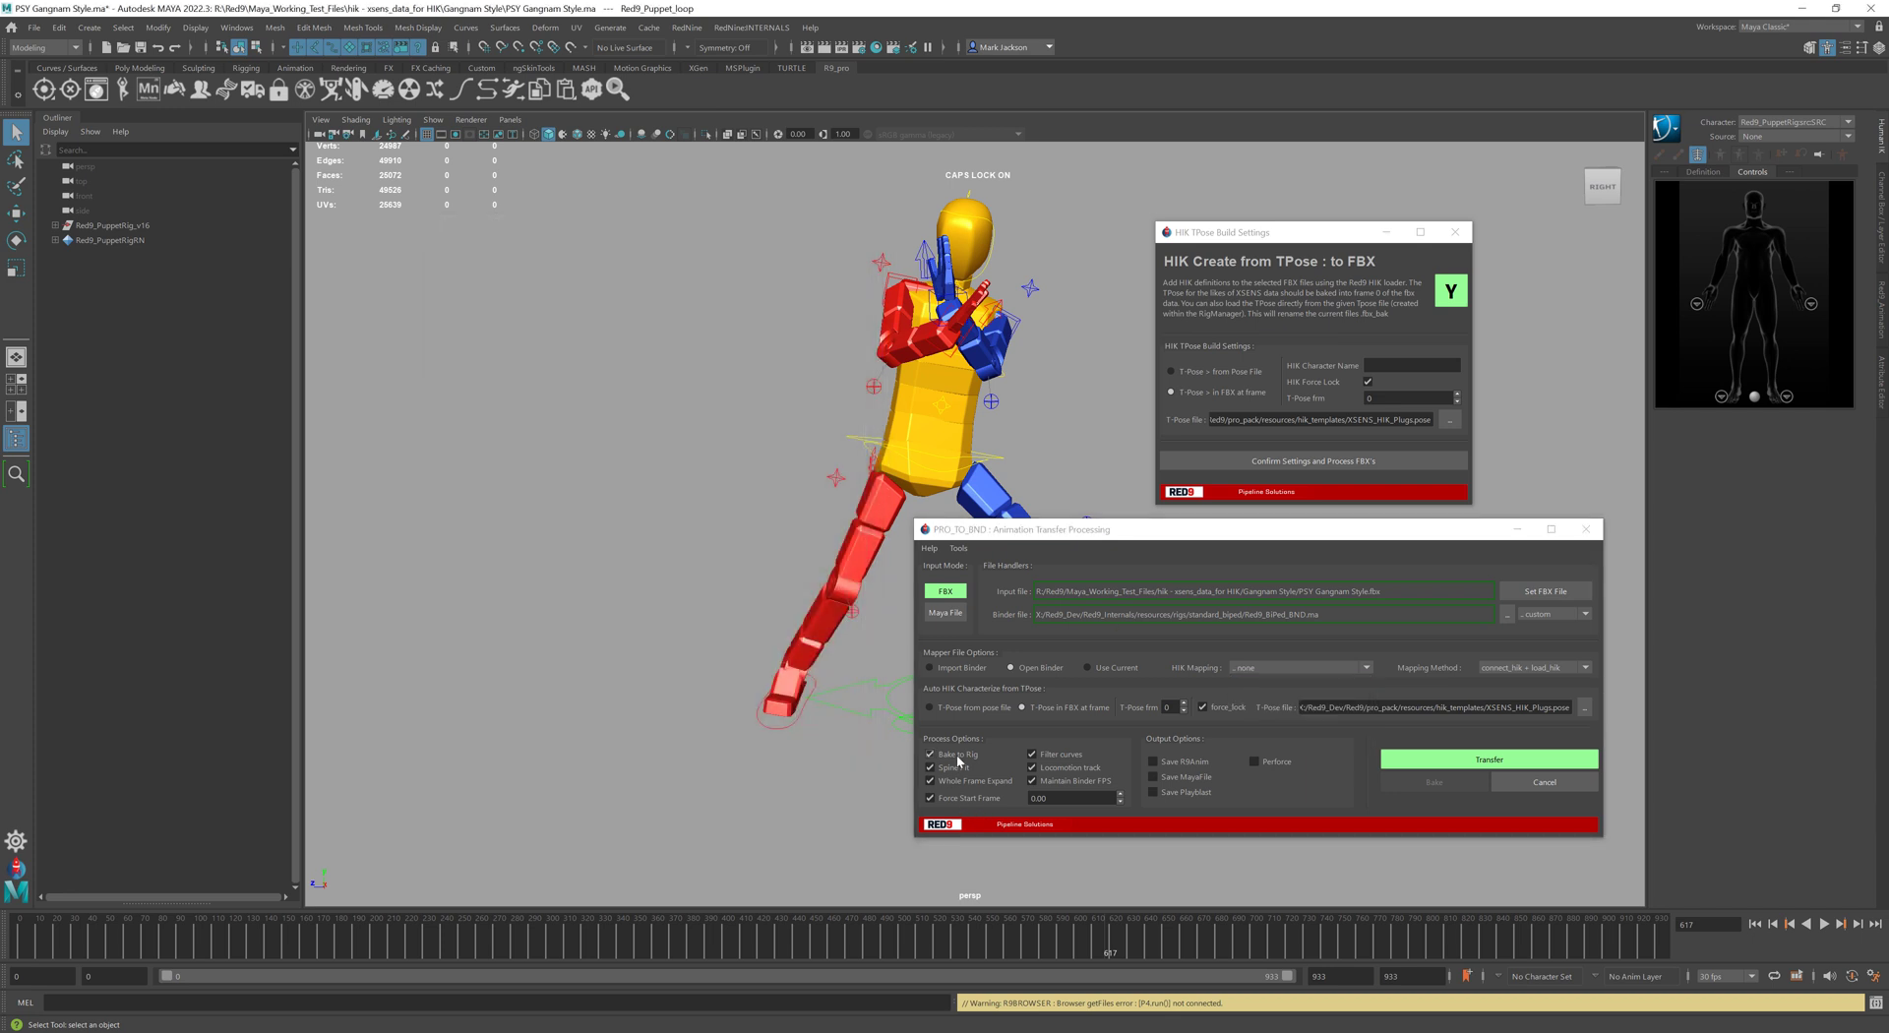
Disable Bake to Rig, Whole Frame Expand and Force Start Frame for the transfer, and open the HIK Mapping presets
{"action": "left_click", "coordinate": [935, 588]}
{"action": "left_click", "coordinate": [930, 798]}
{"action": "left_click", "coordinate": [930, 780]}
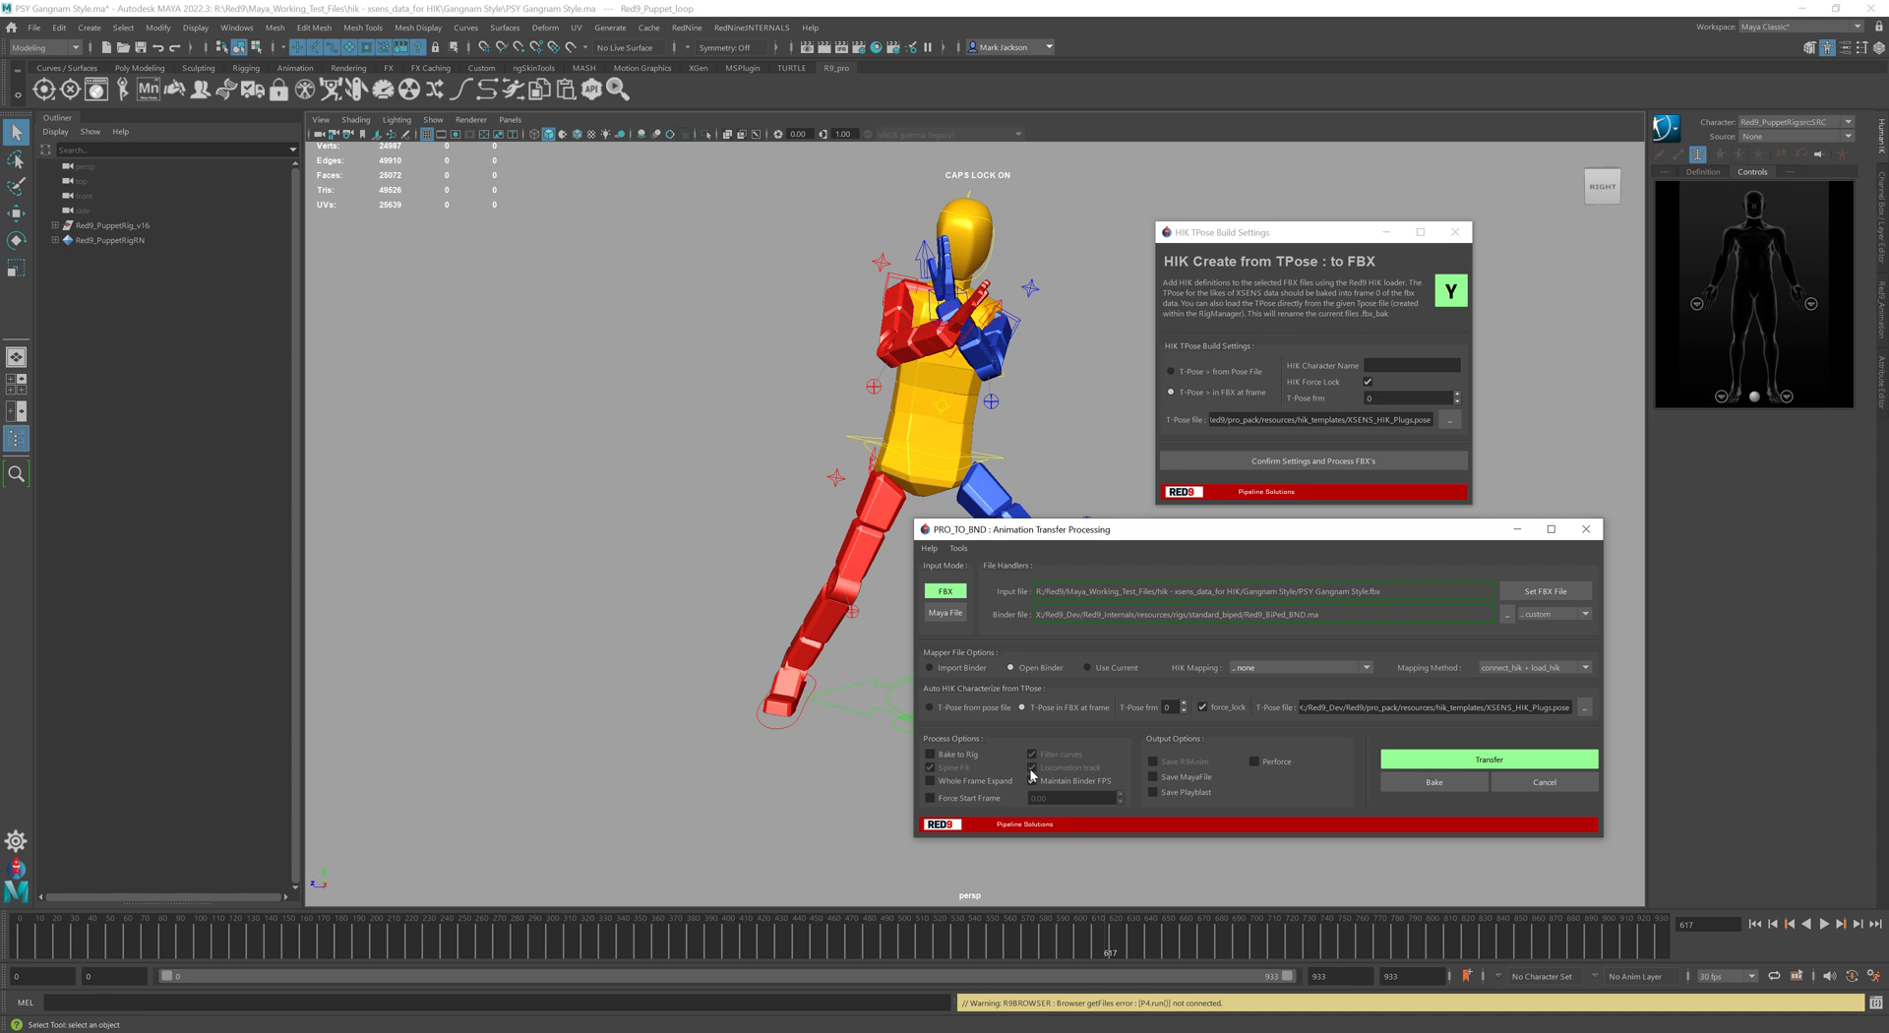
{"action": "left_click", "coordinate": [1281, 669]}
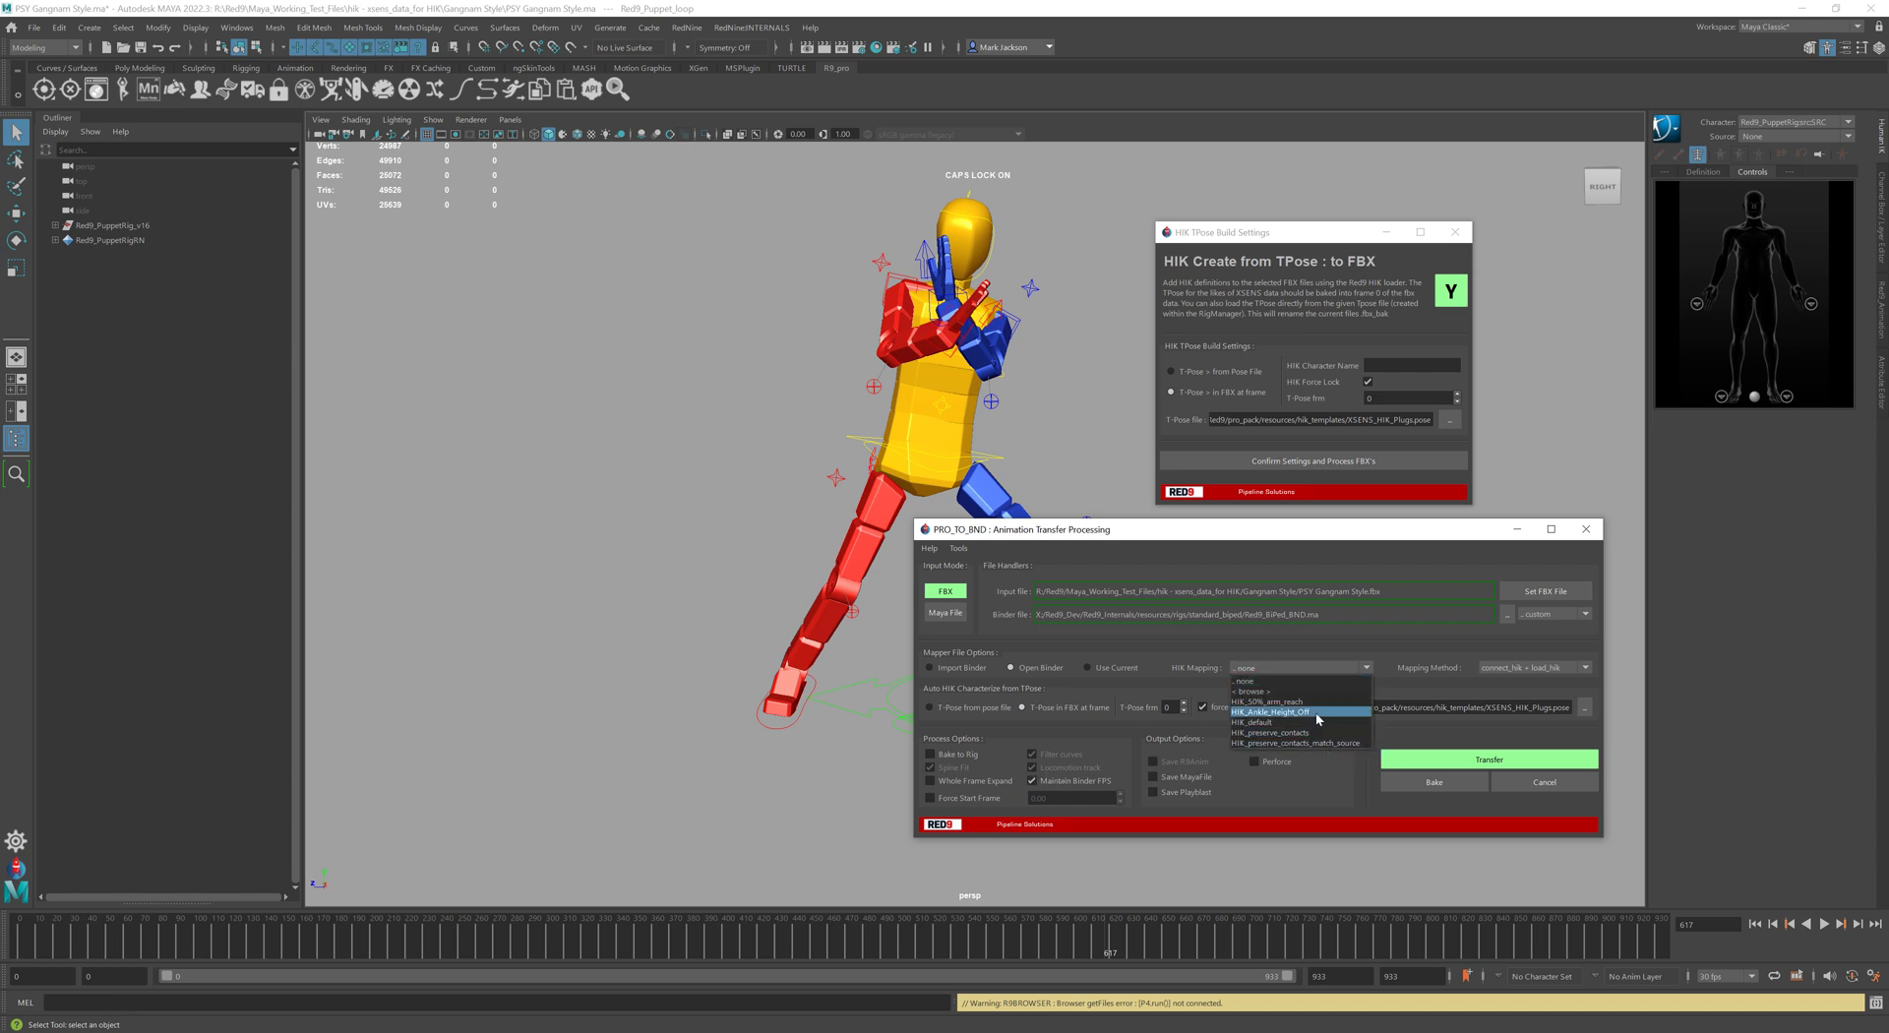